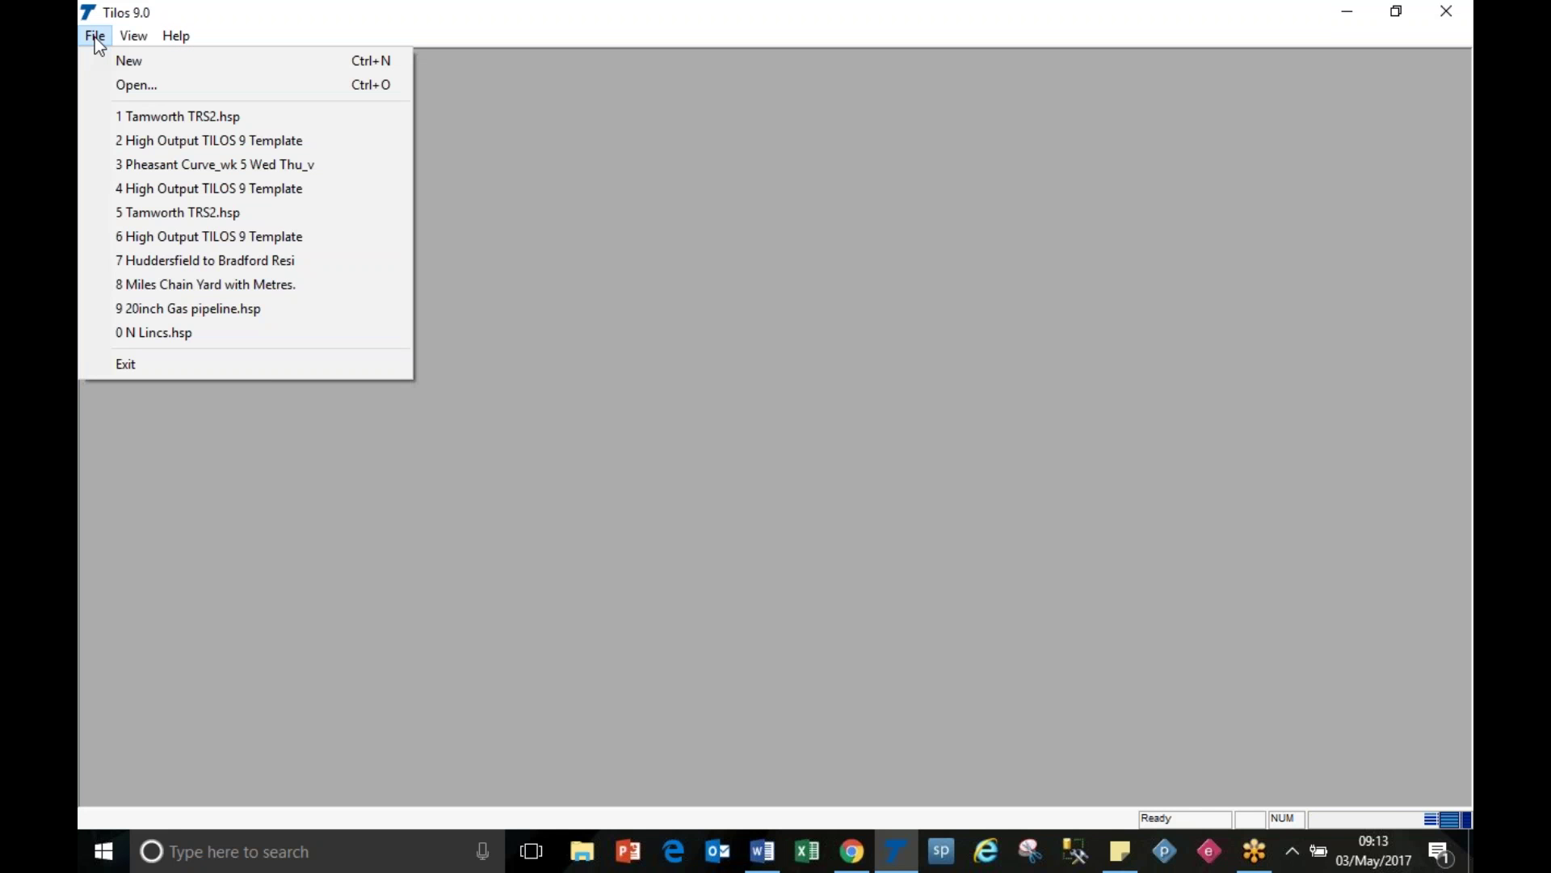
Step: Create a new project from the 'High Output TILOS 9 Template v1.074.hst' template
click(143, 63)
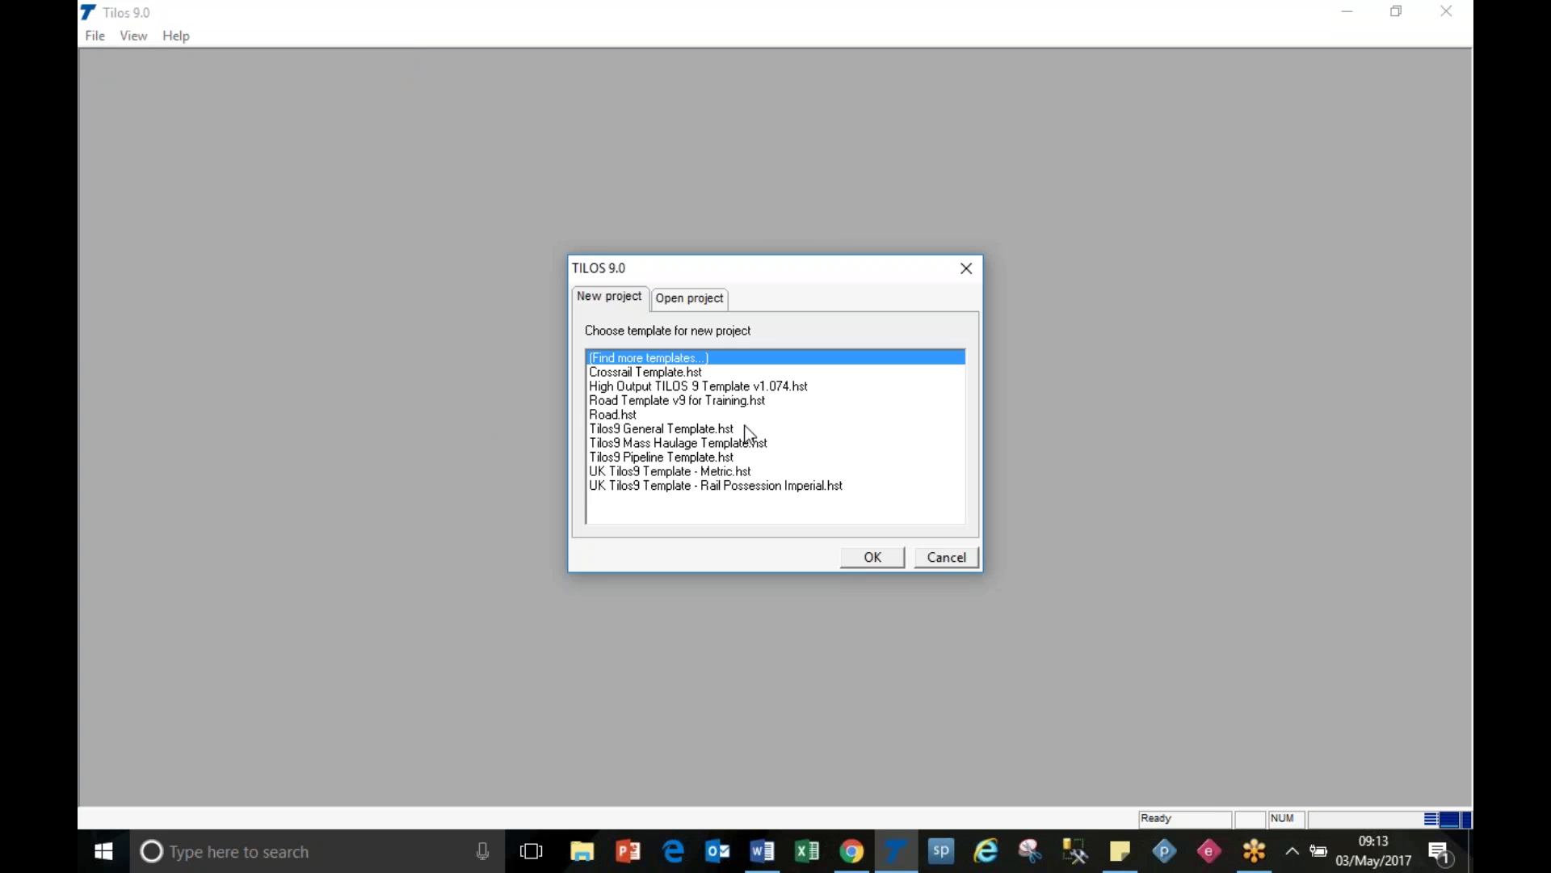
click(756, 387)
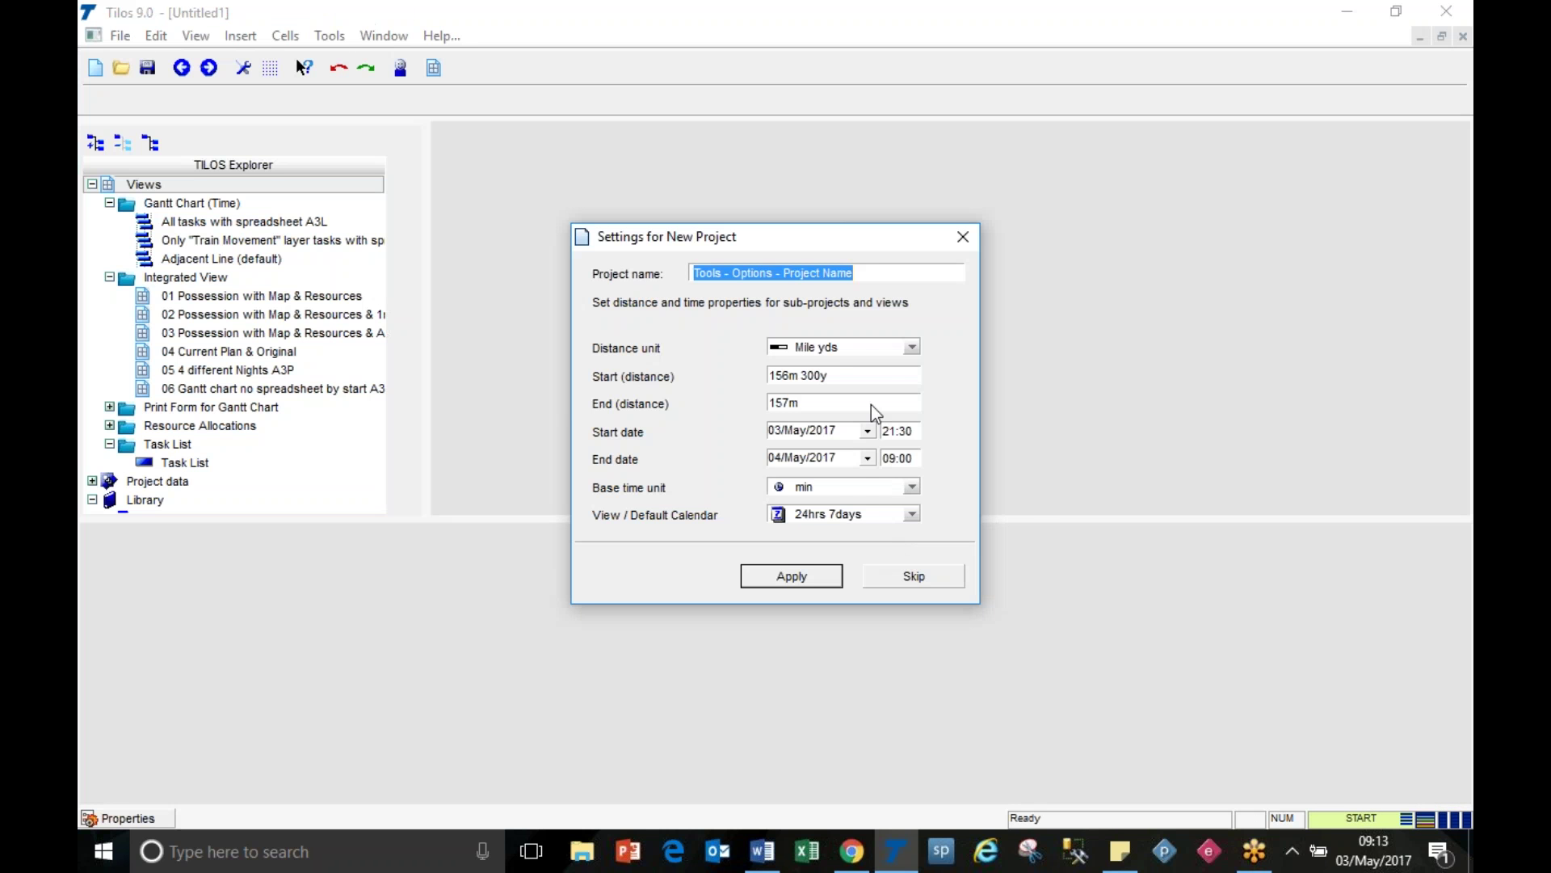
Step: Name the project Tamworth TRS2, with Start distance 73m 160y and End distance 73m 1720y
drag(756, 242, 717, 195)
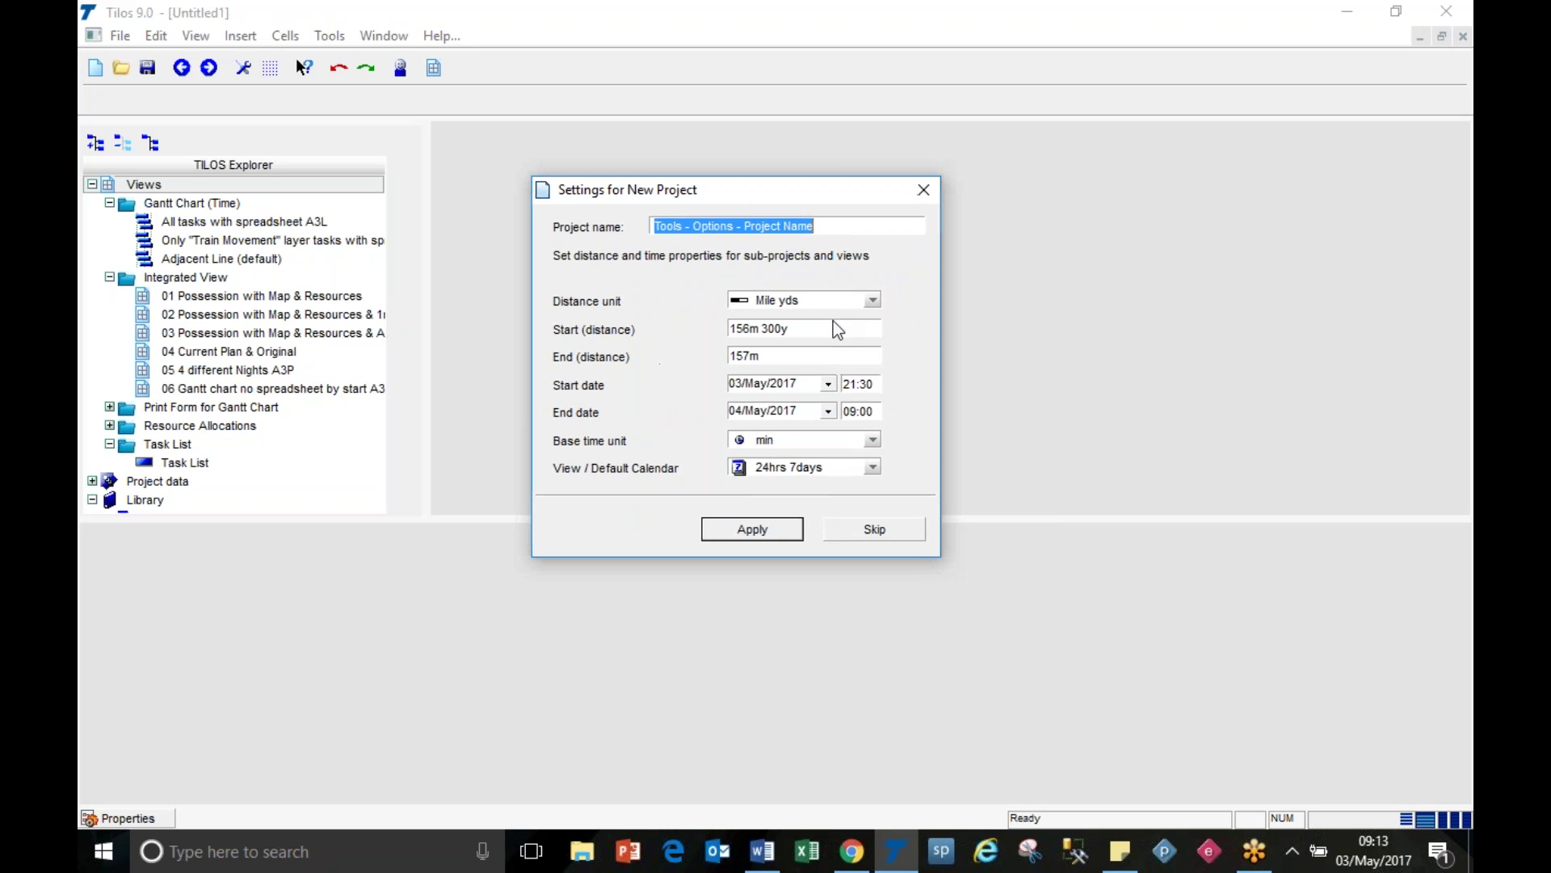
text(Tamworth TRS2)
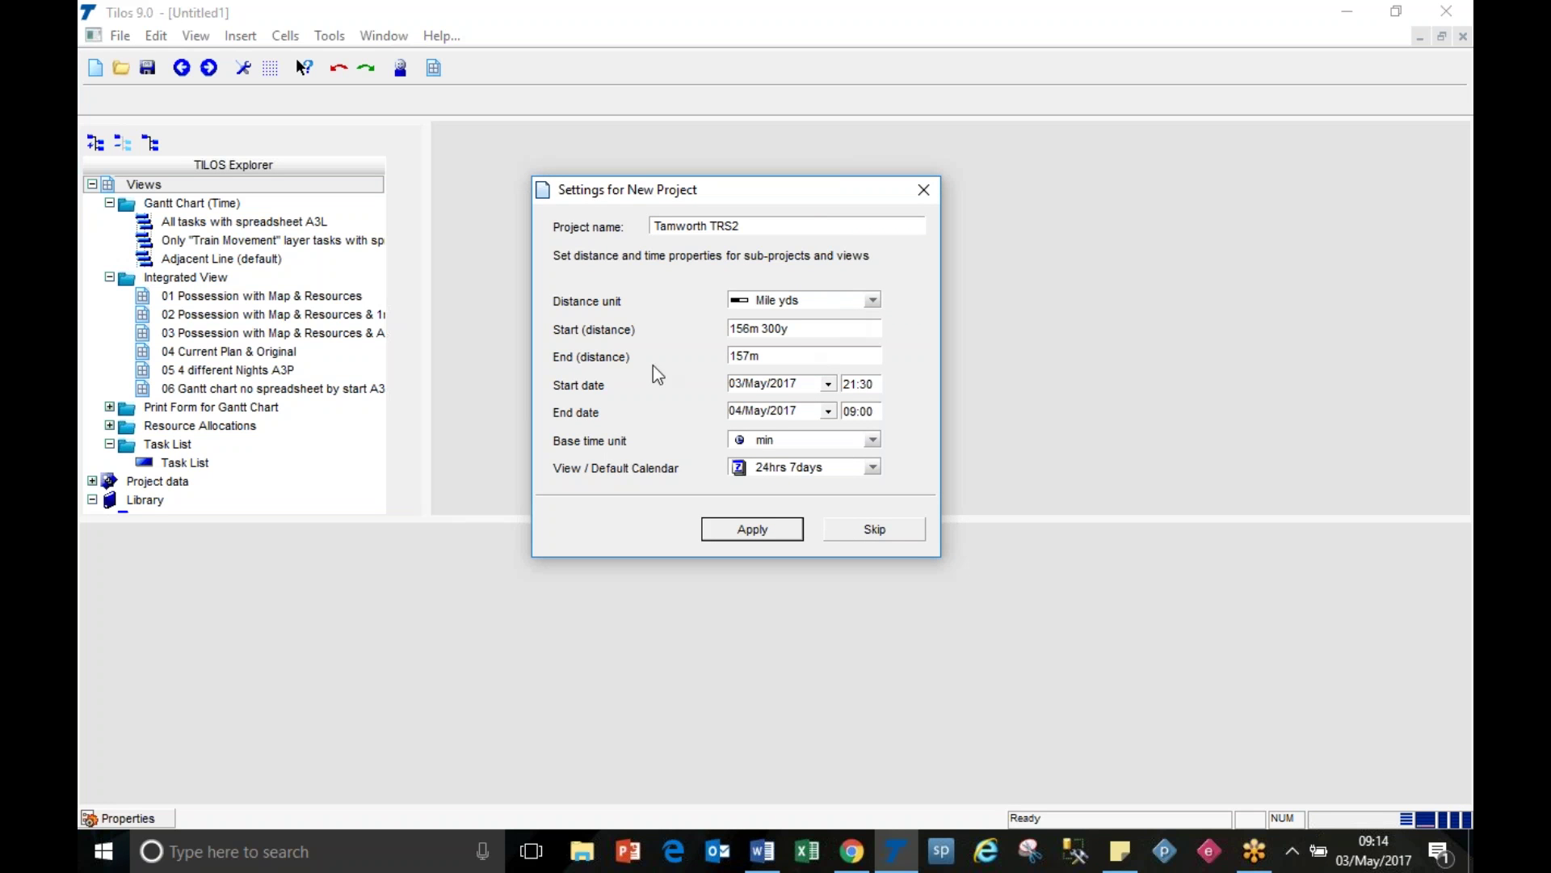
key(Tab)
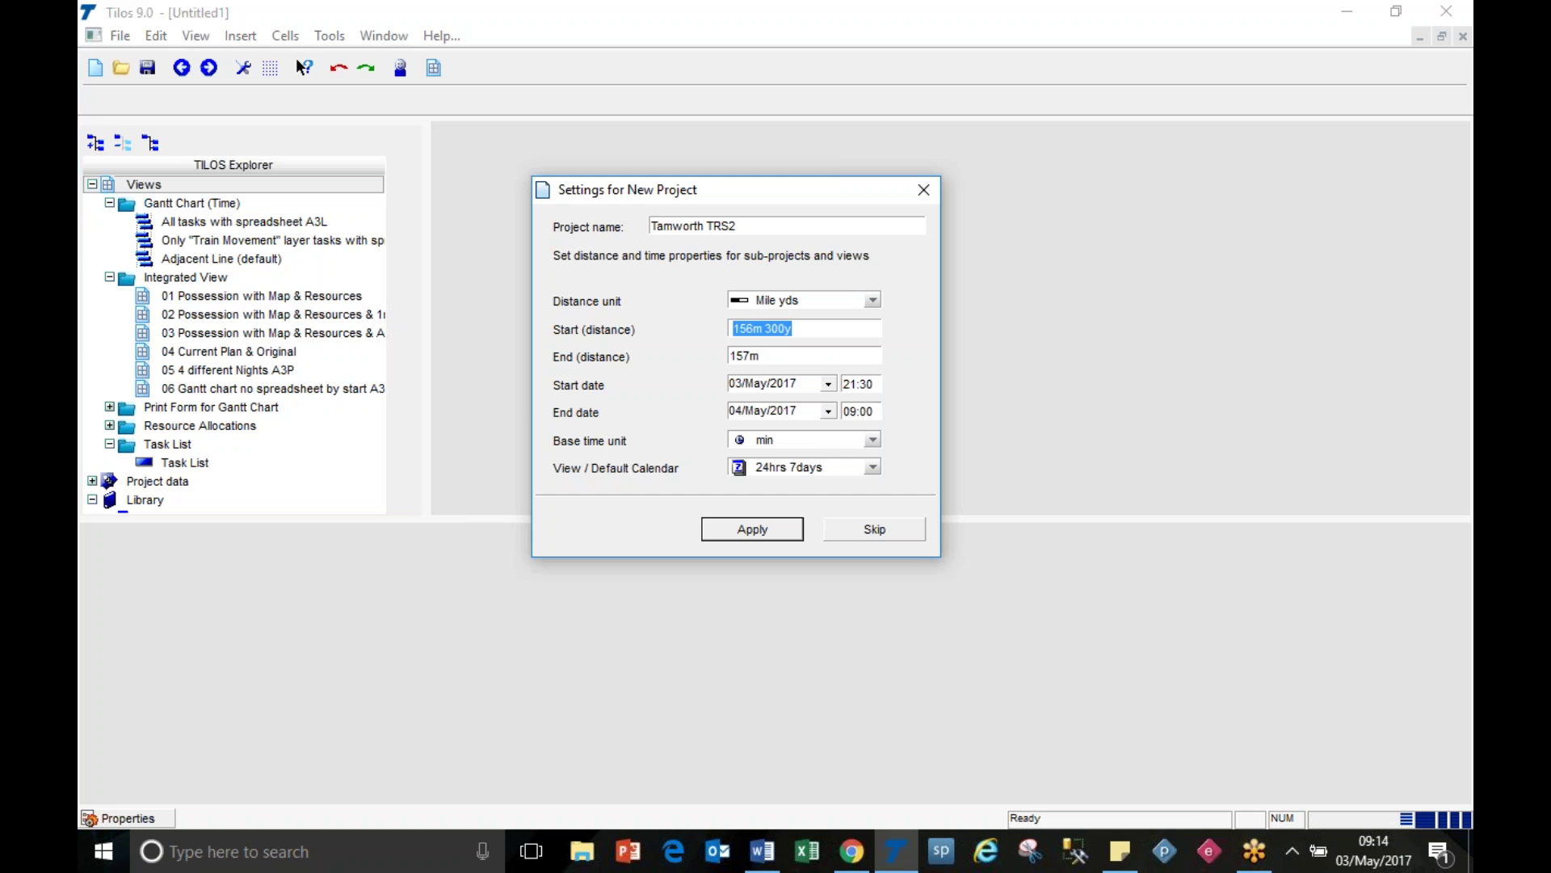
text(73m 160y)
key(Tab)
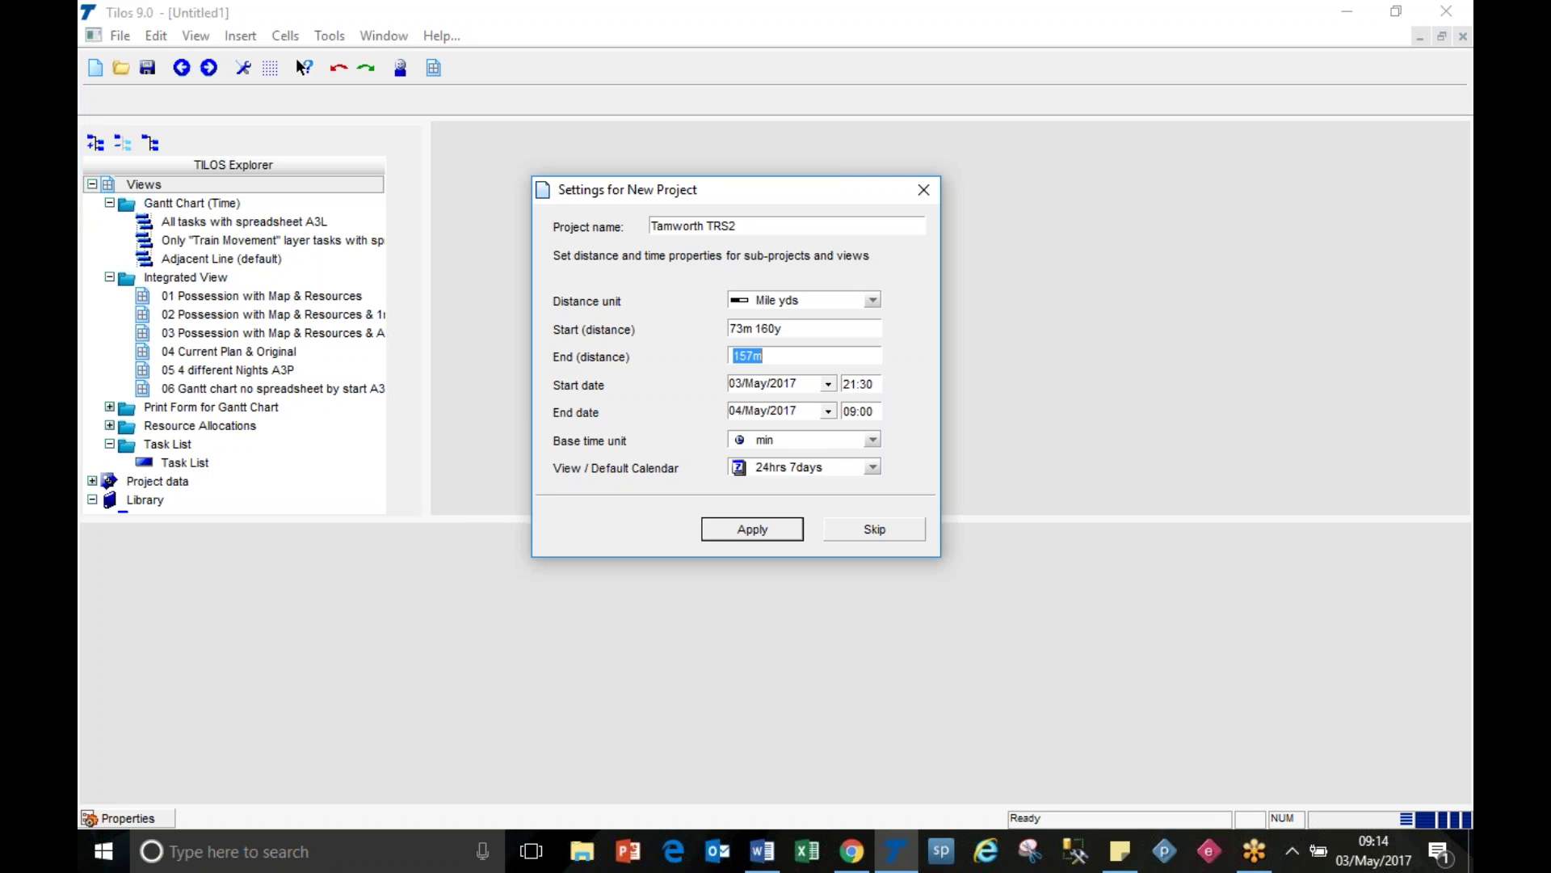
text(73m 1720y)
key(Tab)
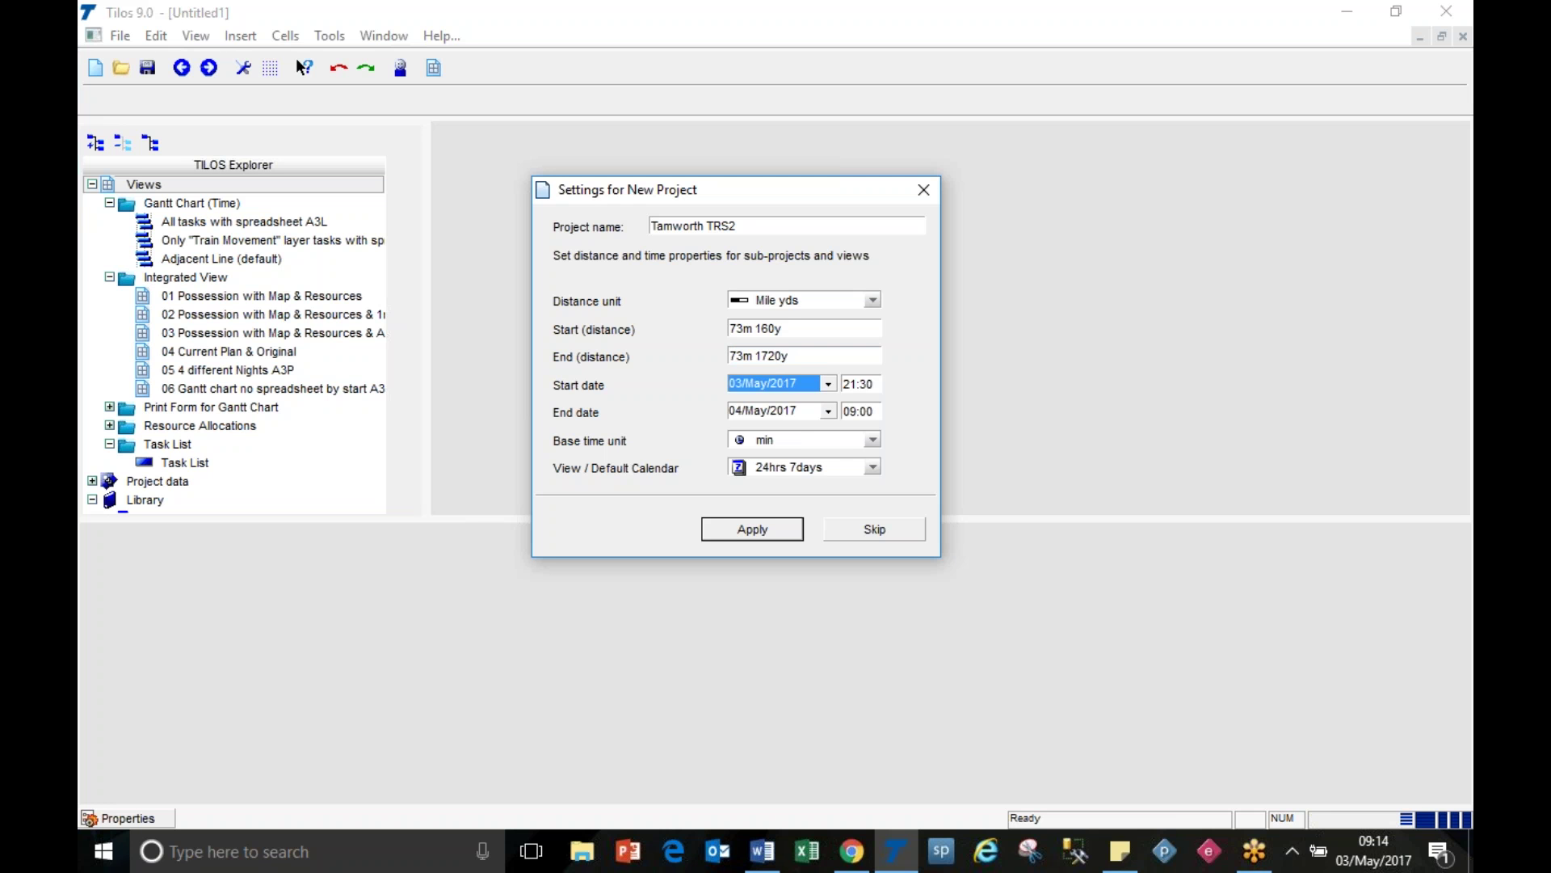
Step: Set the project start to 10/9/18 at 21:45
text(10)
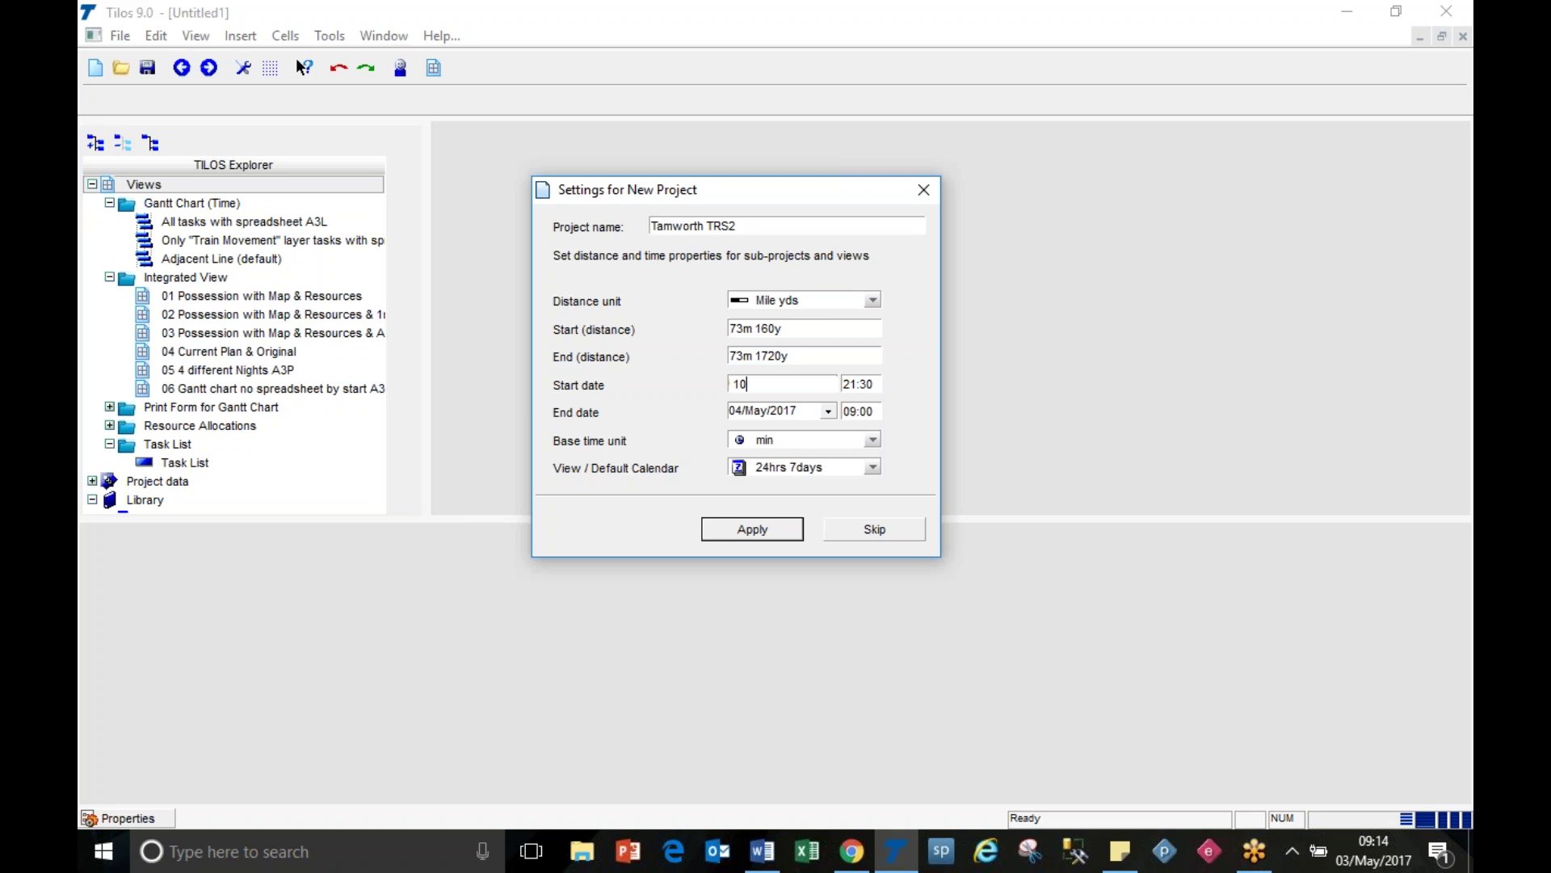
text(/9/18)
key(Tab)
key(End)
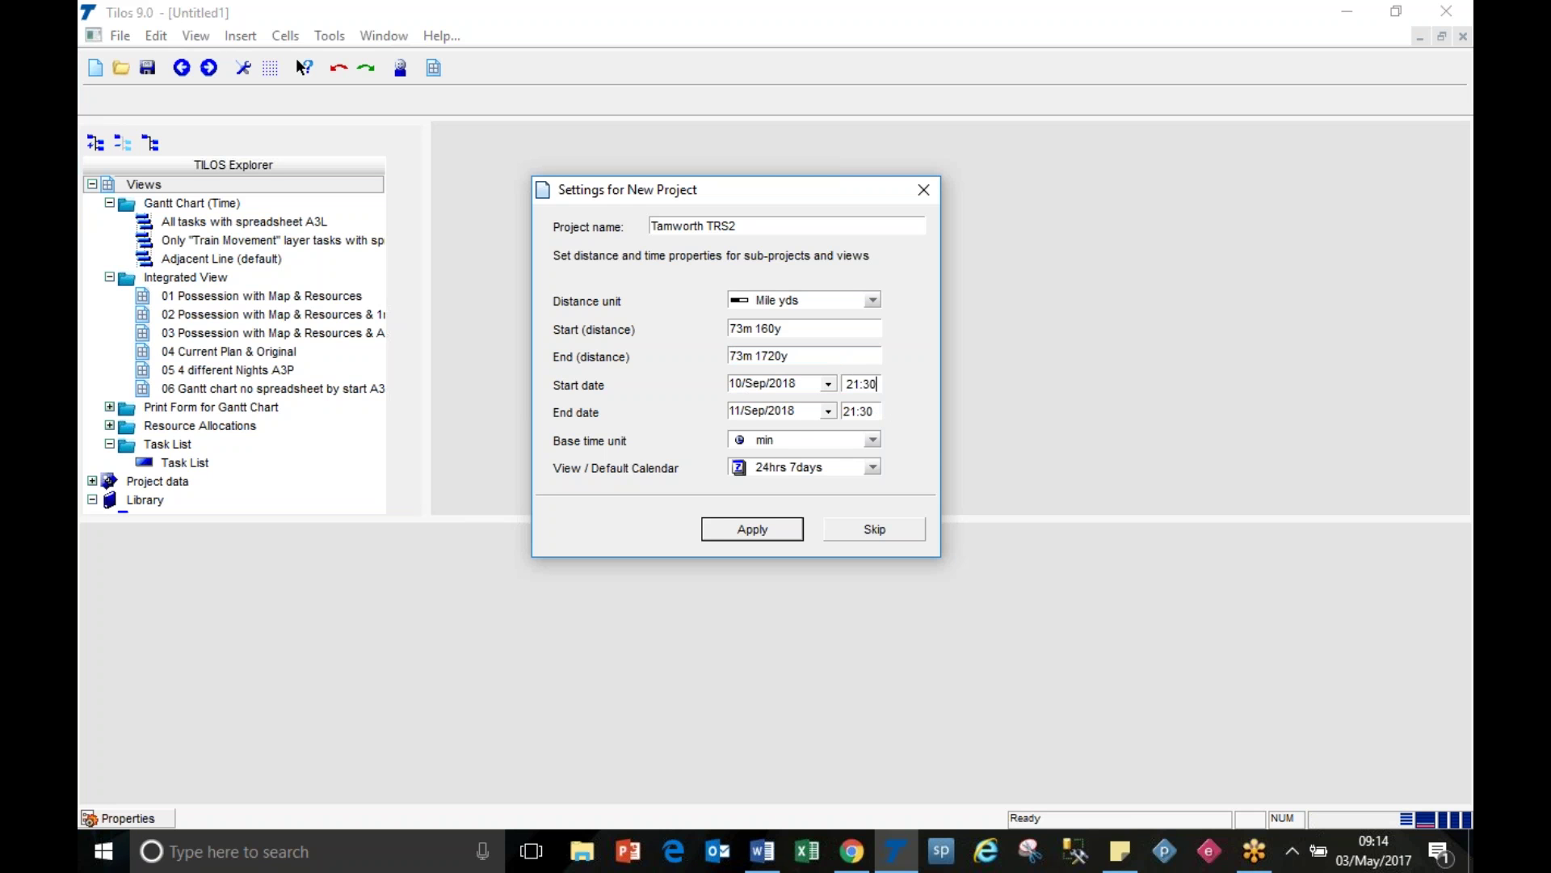
key(BackSpace)
key(BackSpace)
text(45)
Step: Set the project end time to 06:30 on 11/Sep/2018
click(807, 414)
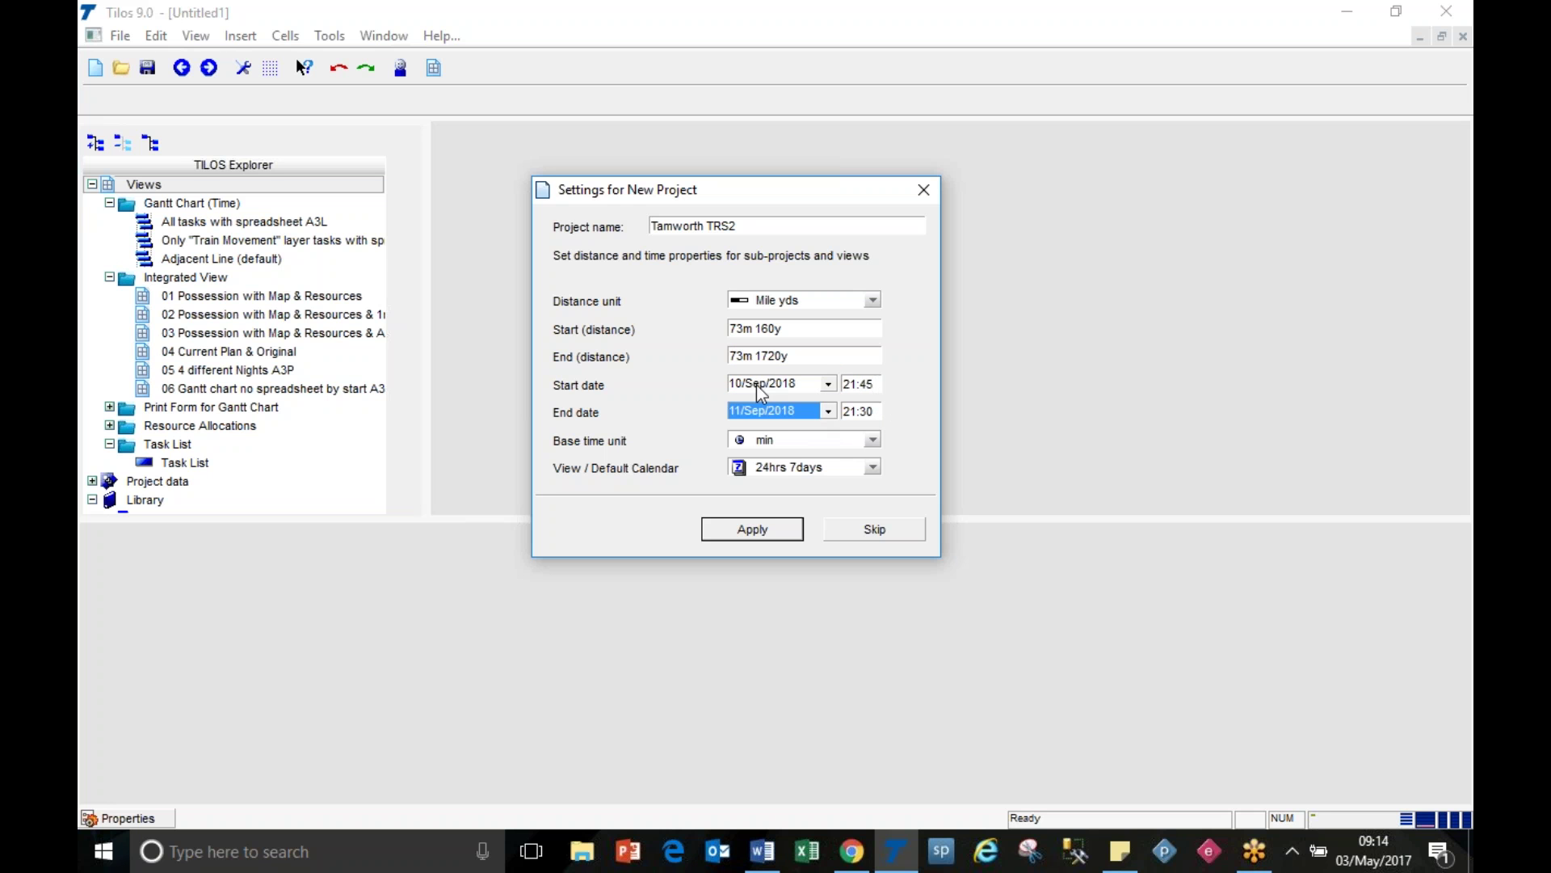
click(855, 414)
click(829, 412)
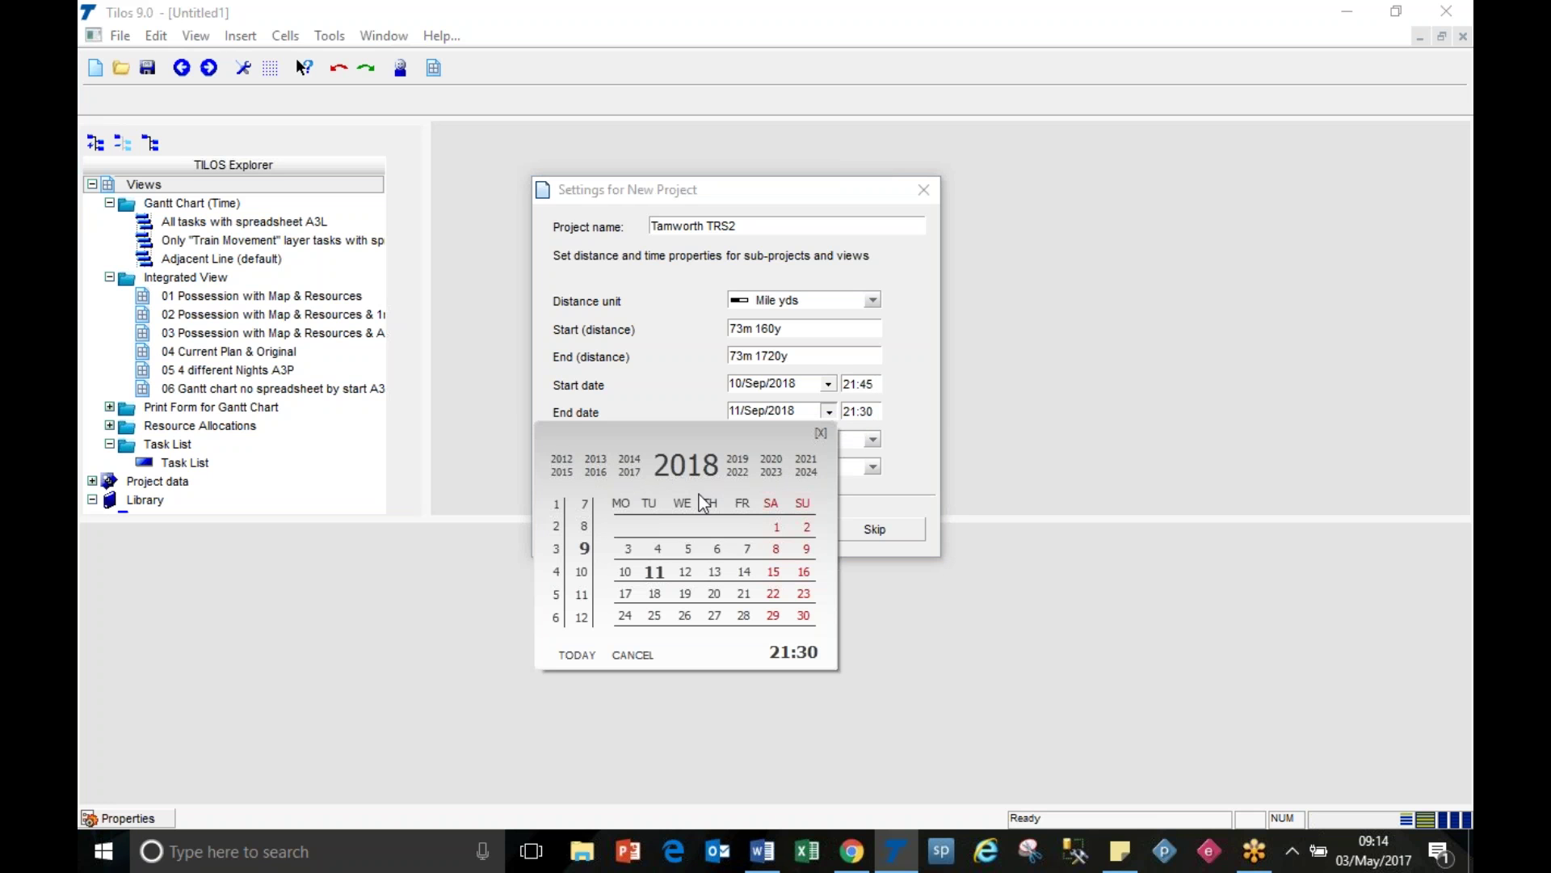
click(859, 414)
click(865, 412)
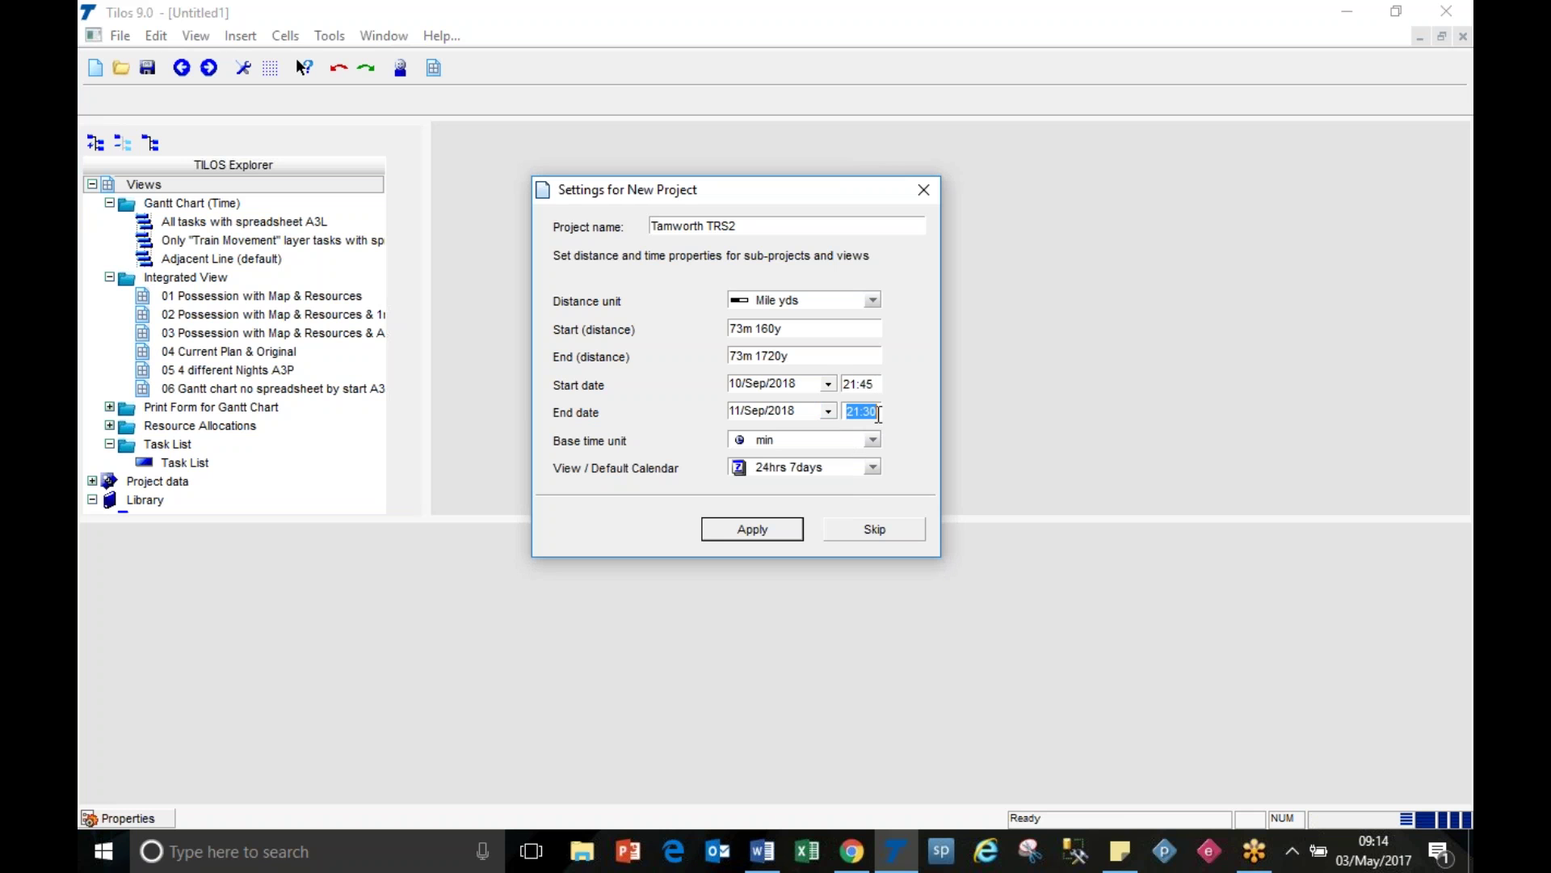
text(06:30)
key(Tab)
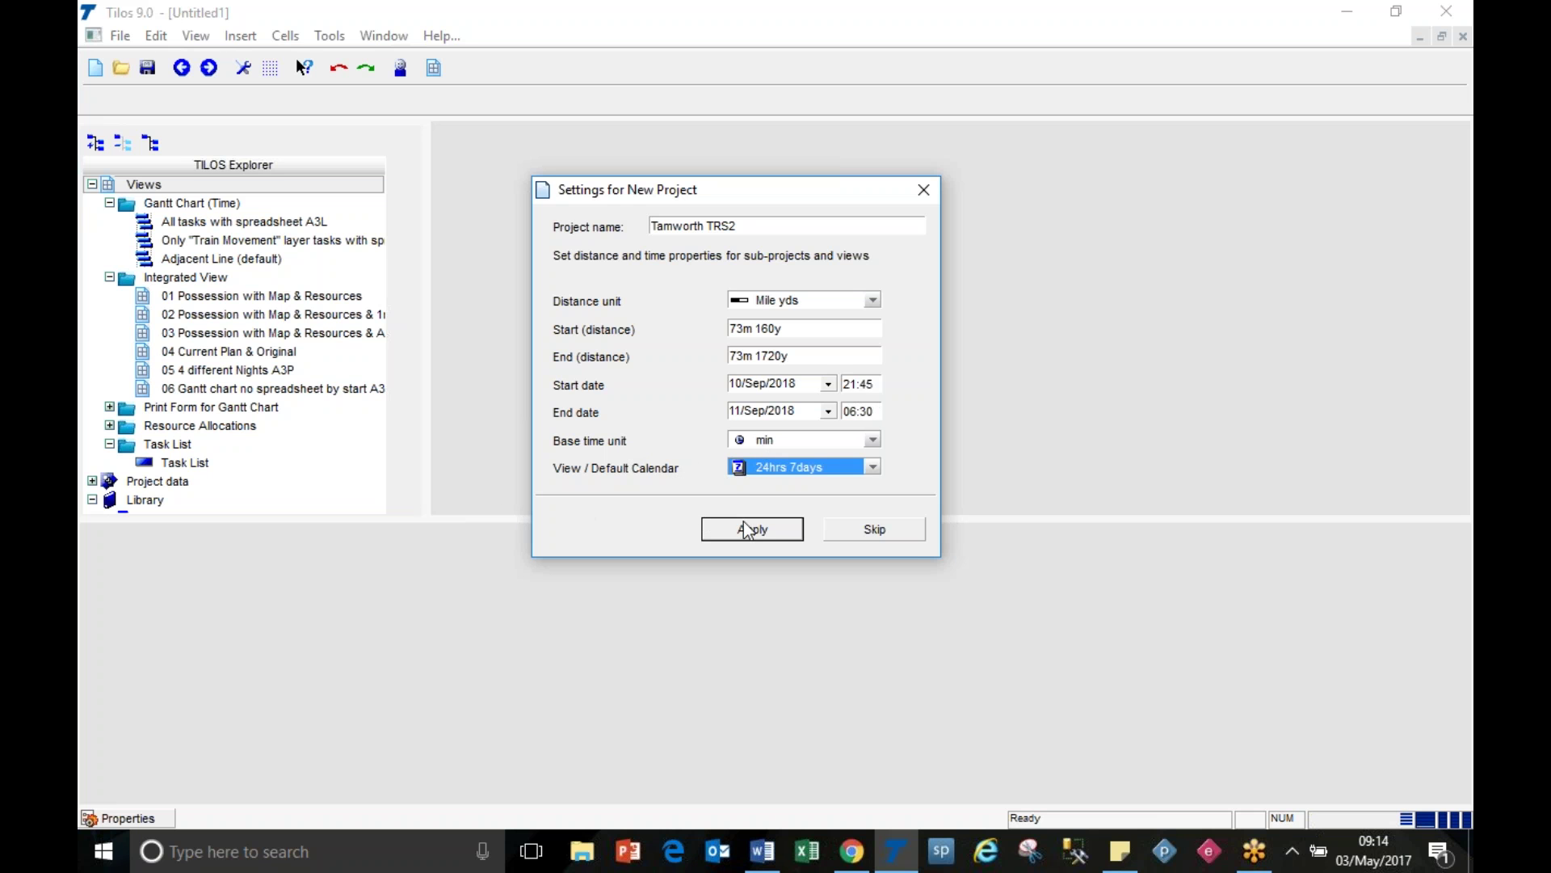
Step: Apply the settings, save as Tamworth TRS2.hsp, and show the 73 Mile chart grid
click(773, 533)
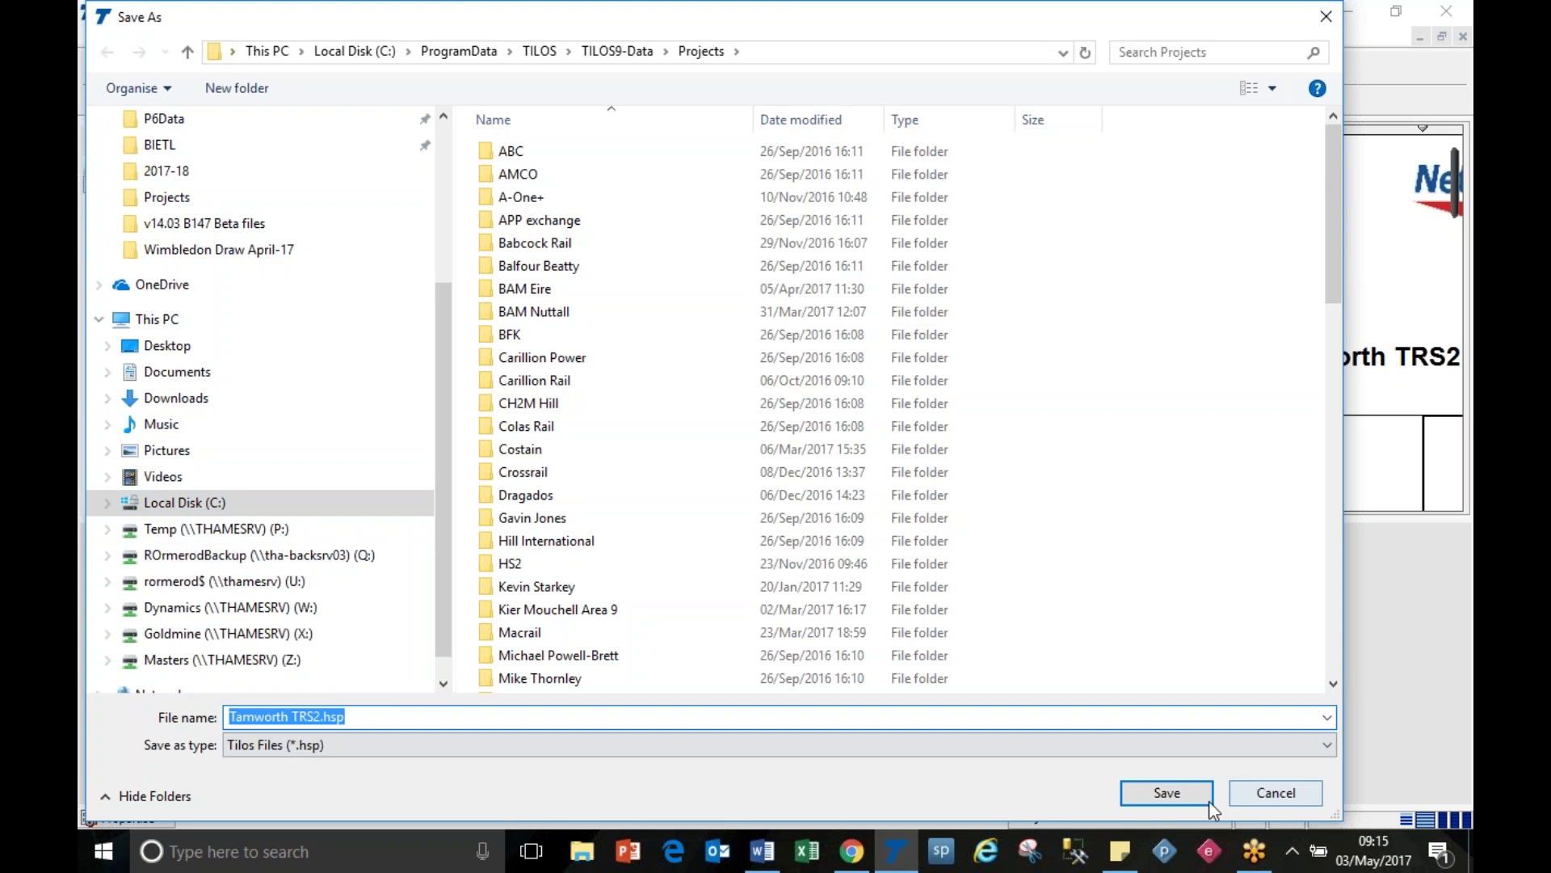
click(1177, 794)
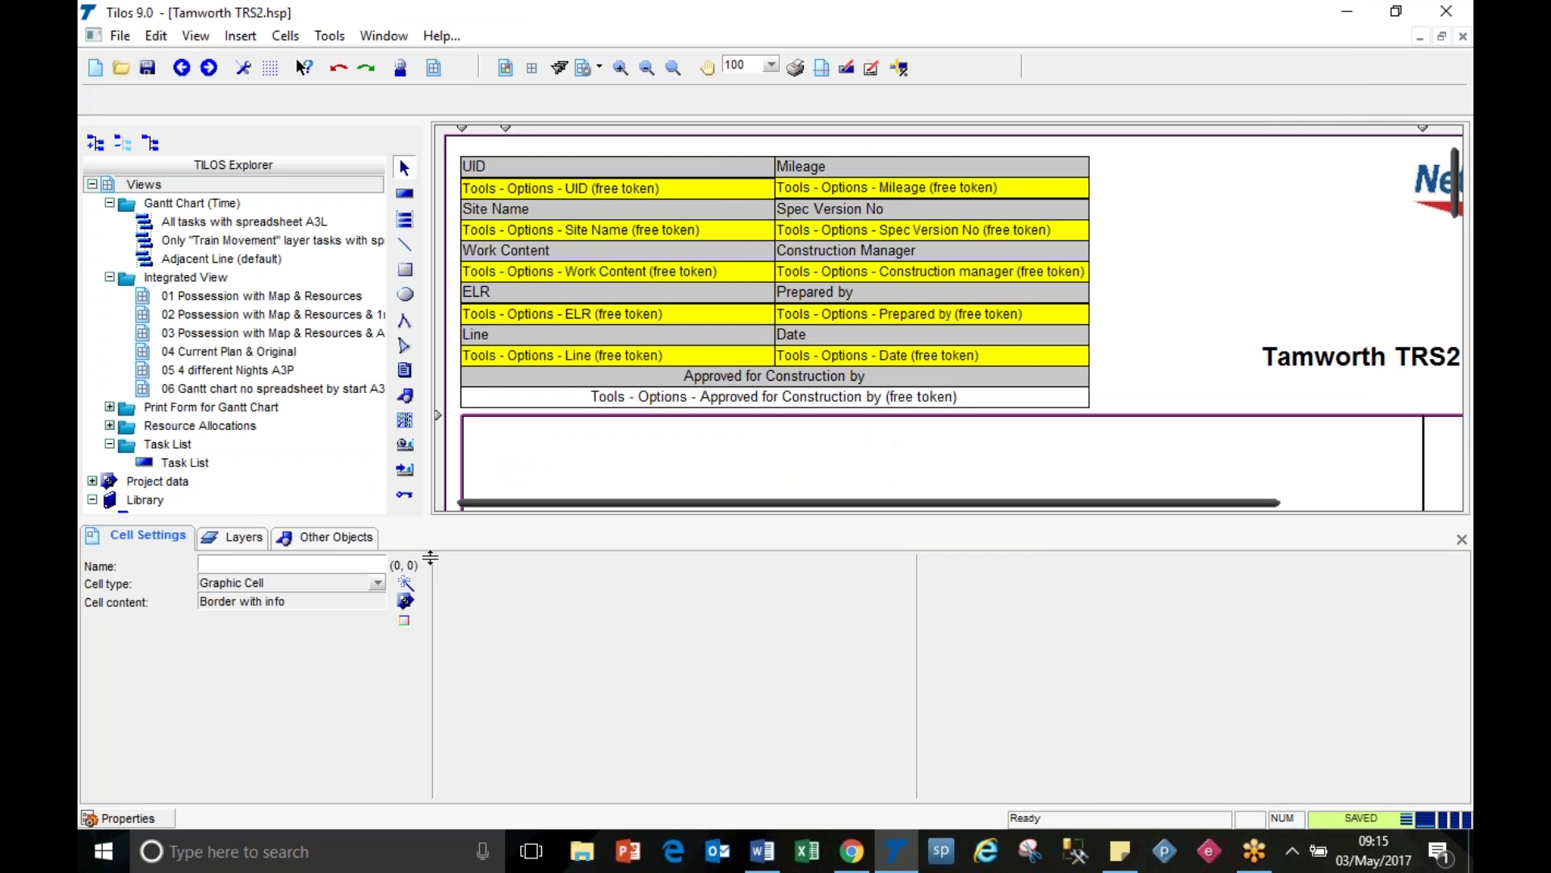
drag(436, 643, 439, 667)
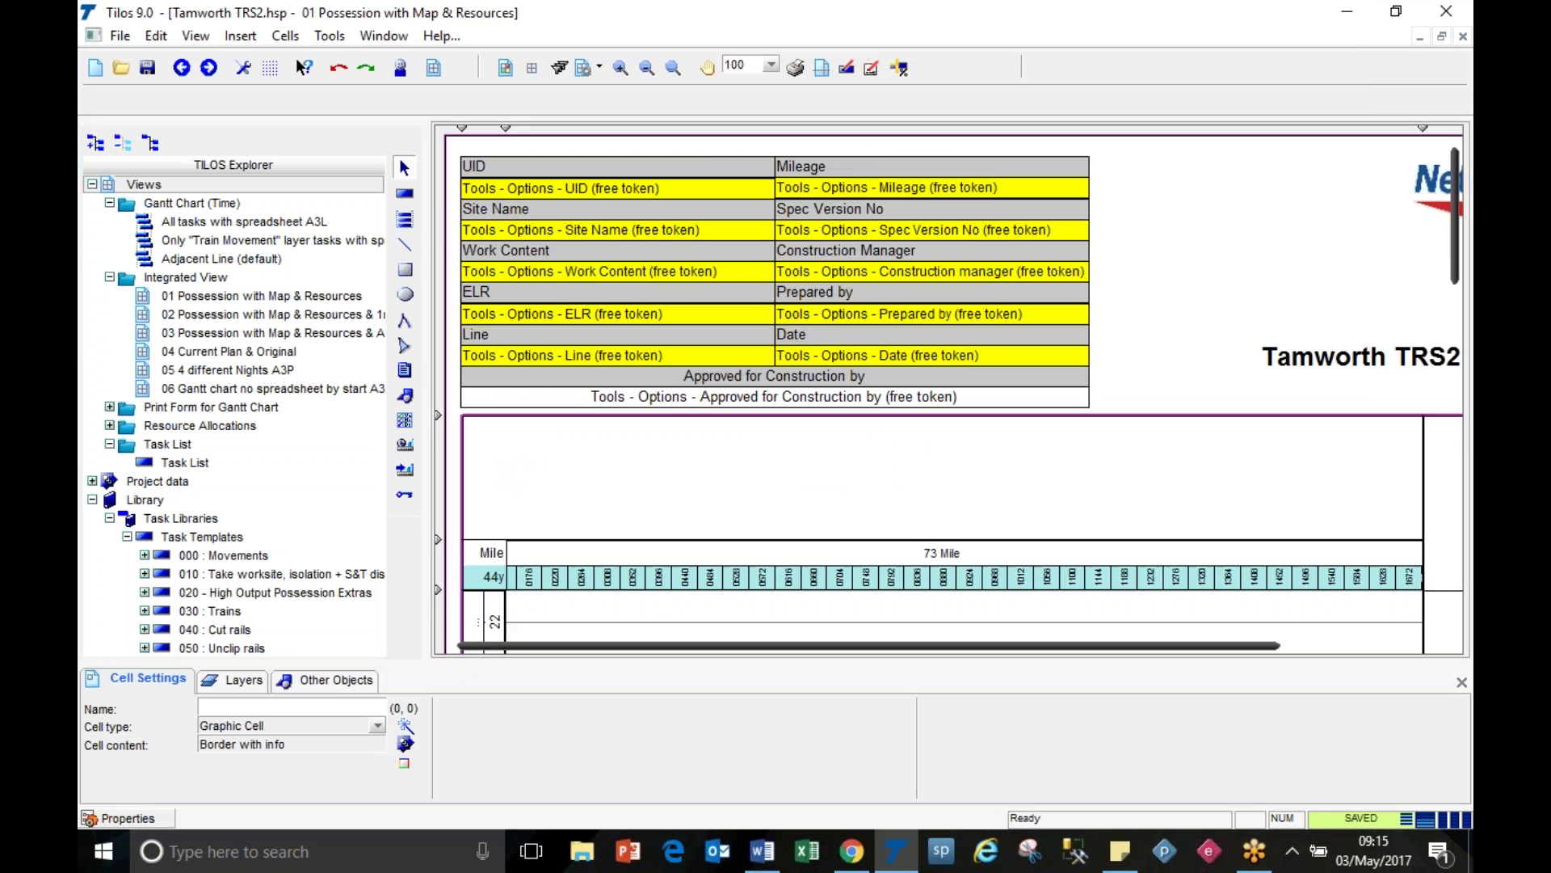
scroll(836, 523, down, 3)
scroll(836, 524, down, 2)
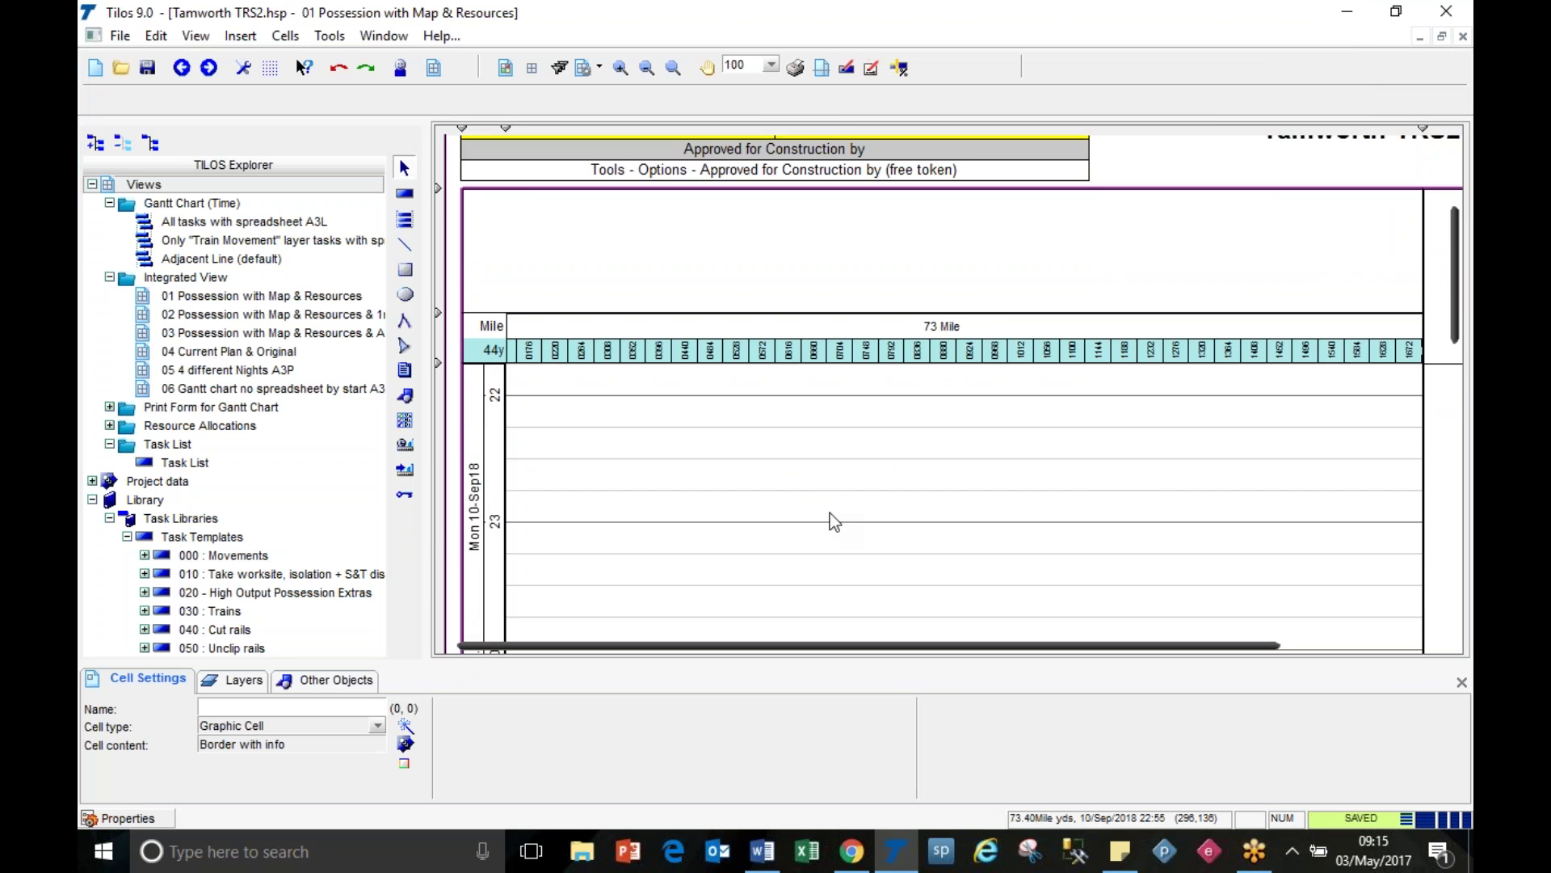
Step: Expand Project data > Distance Axis Definitions > Distance Profiles and select Work Area extents
click(92, 184)
click(92, 222)
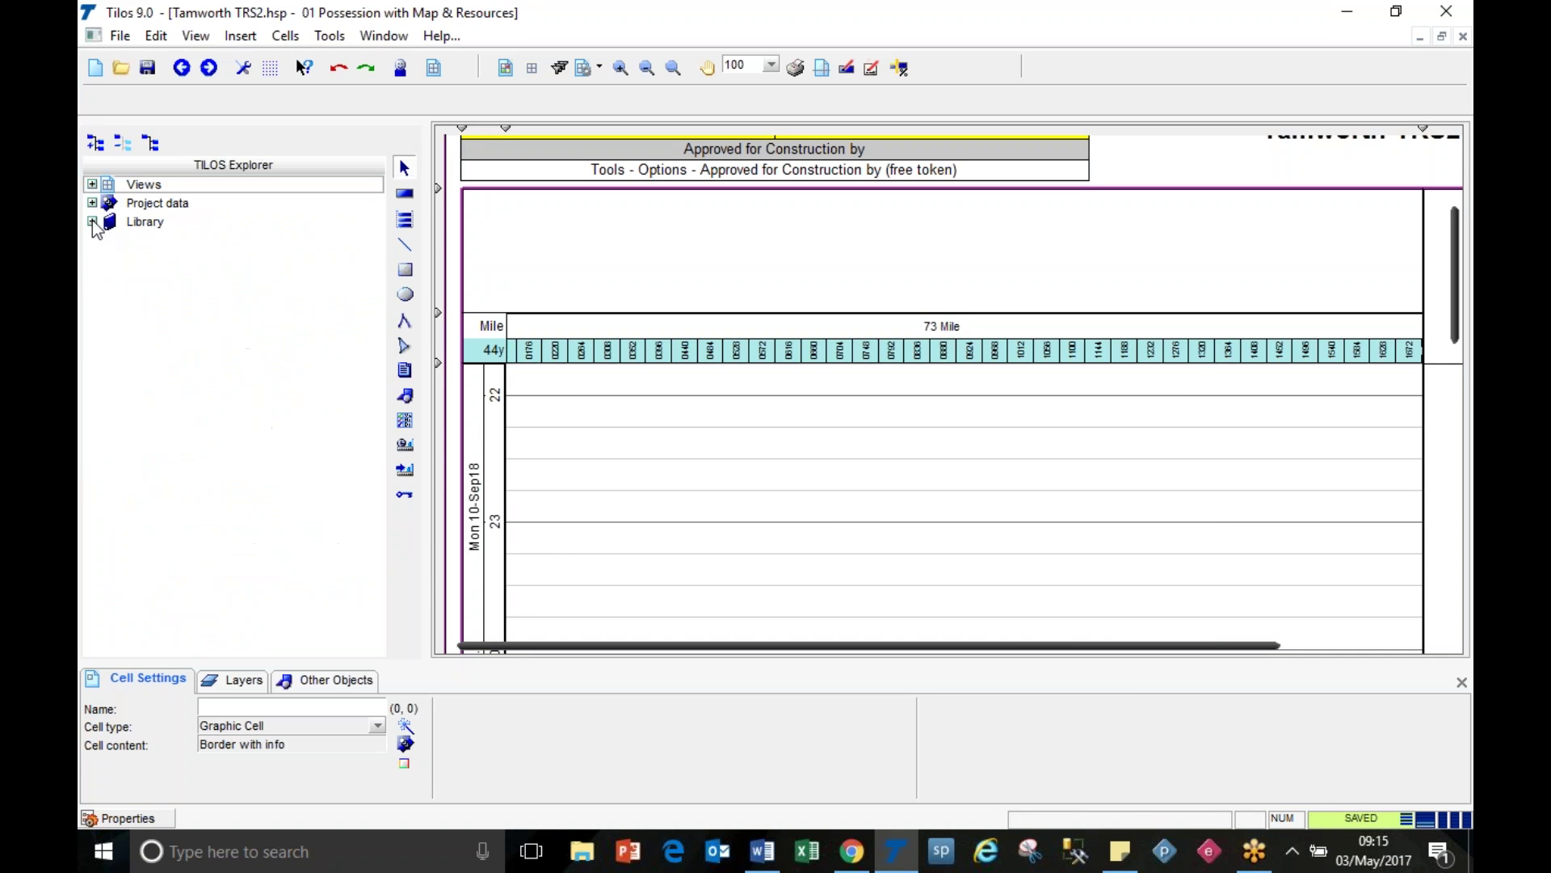
click(92, 203)
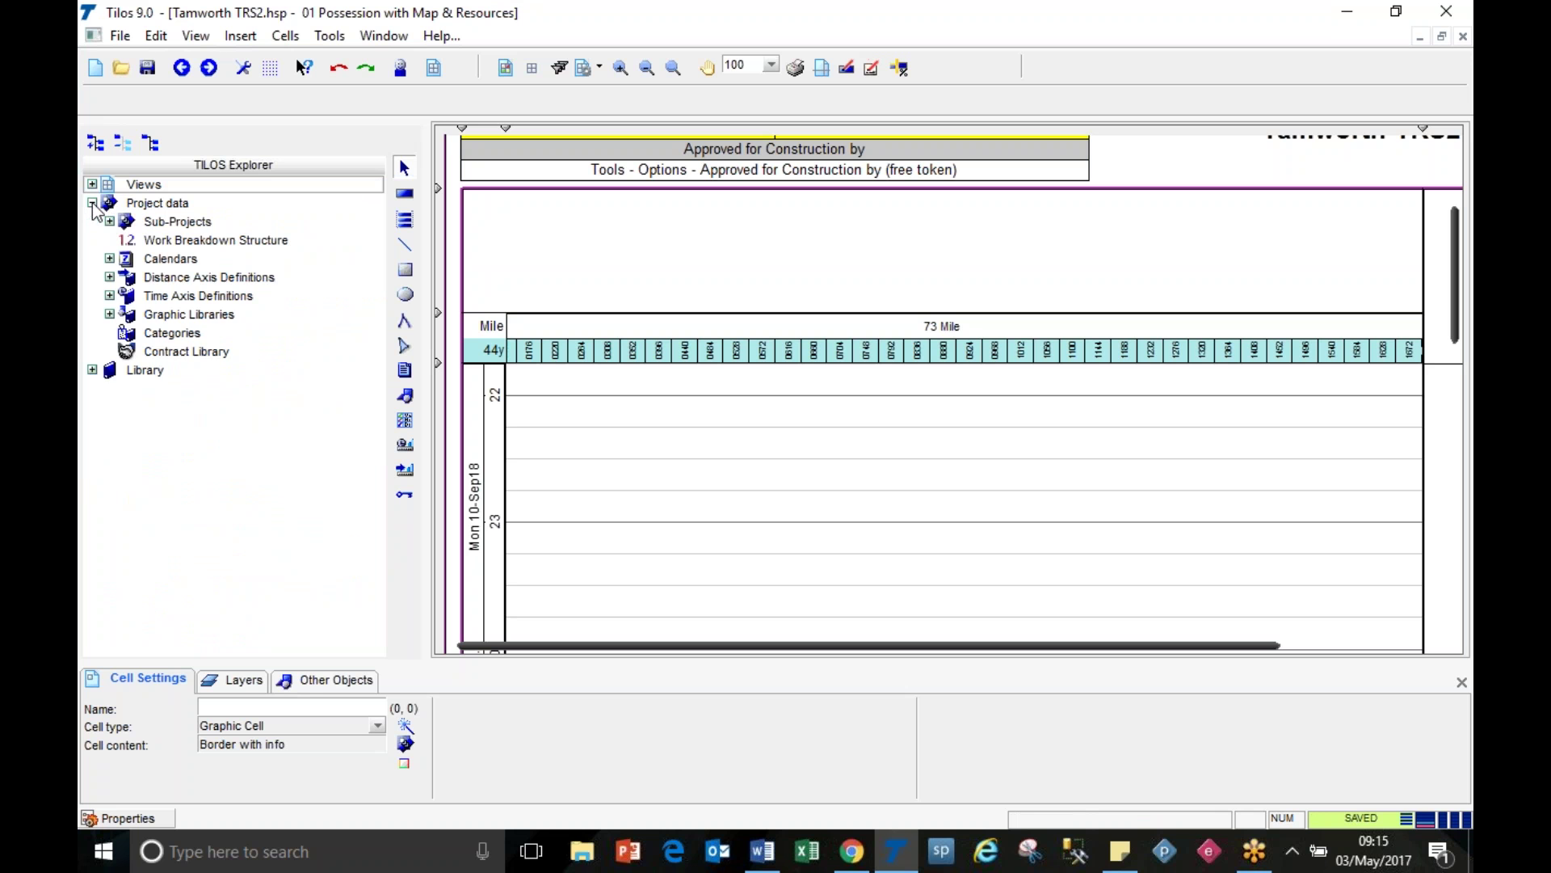
click(110, 277)
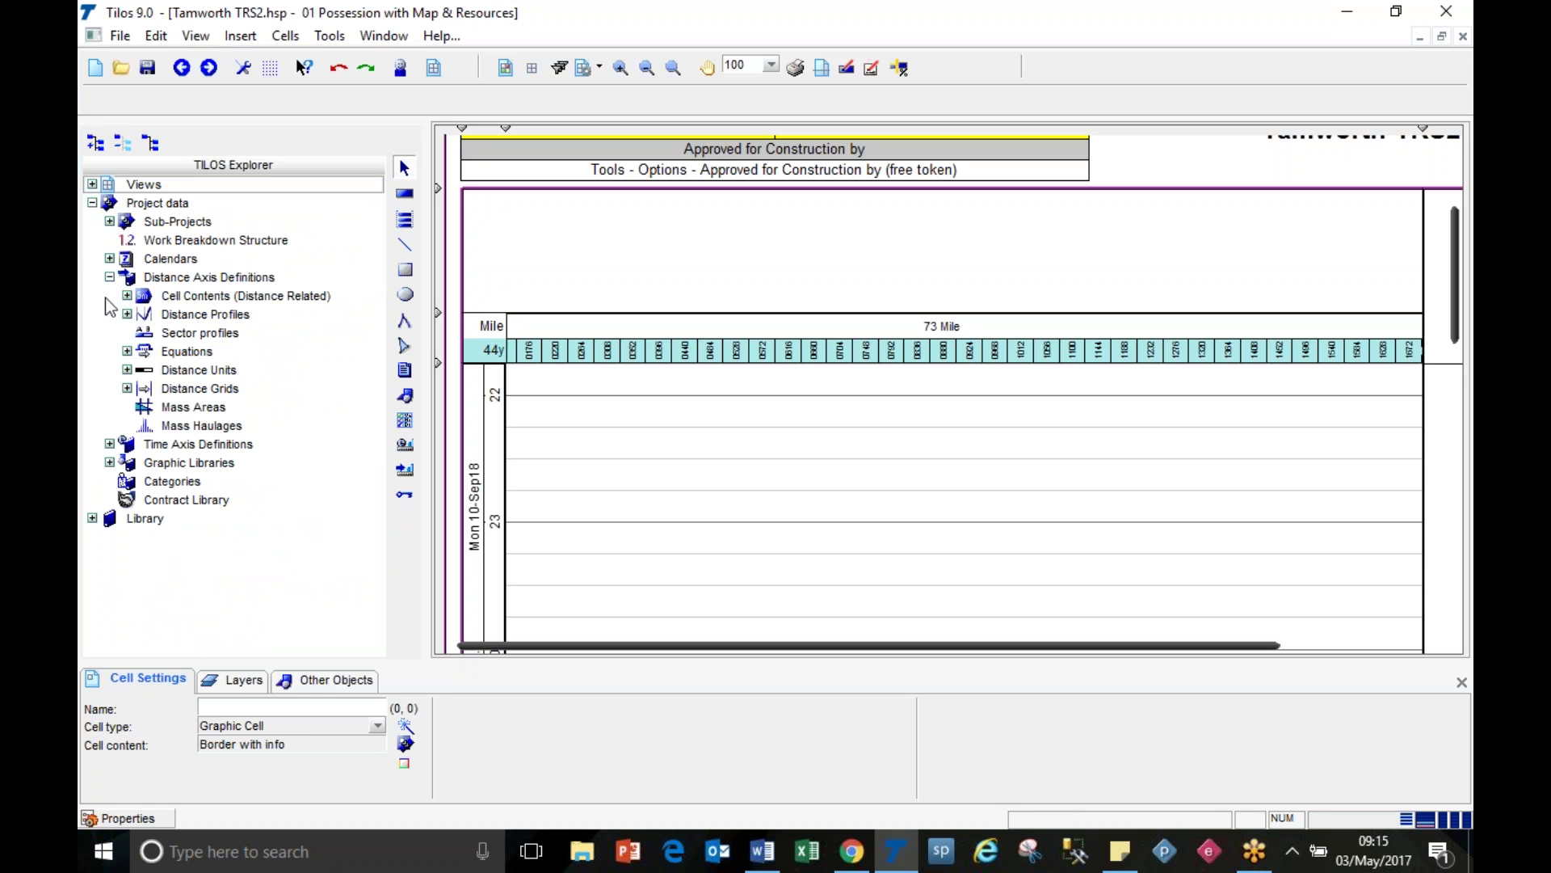
click(127, 315)
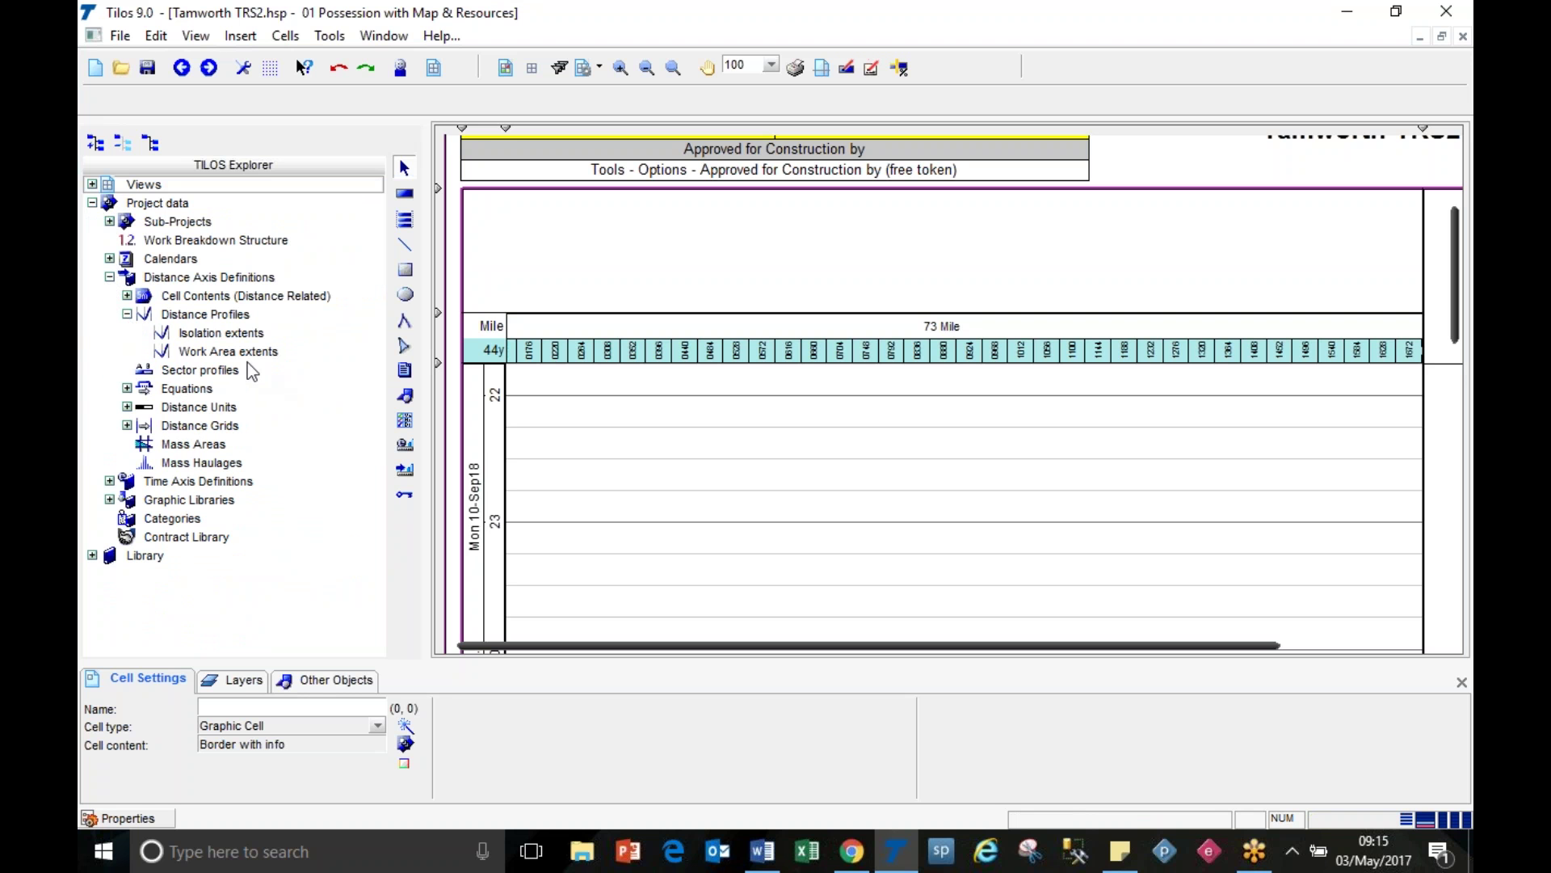
click(236, 353)
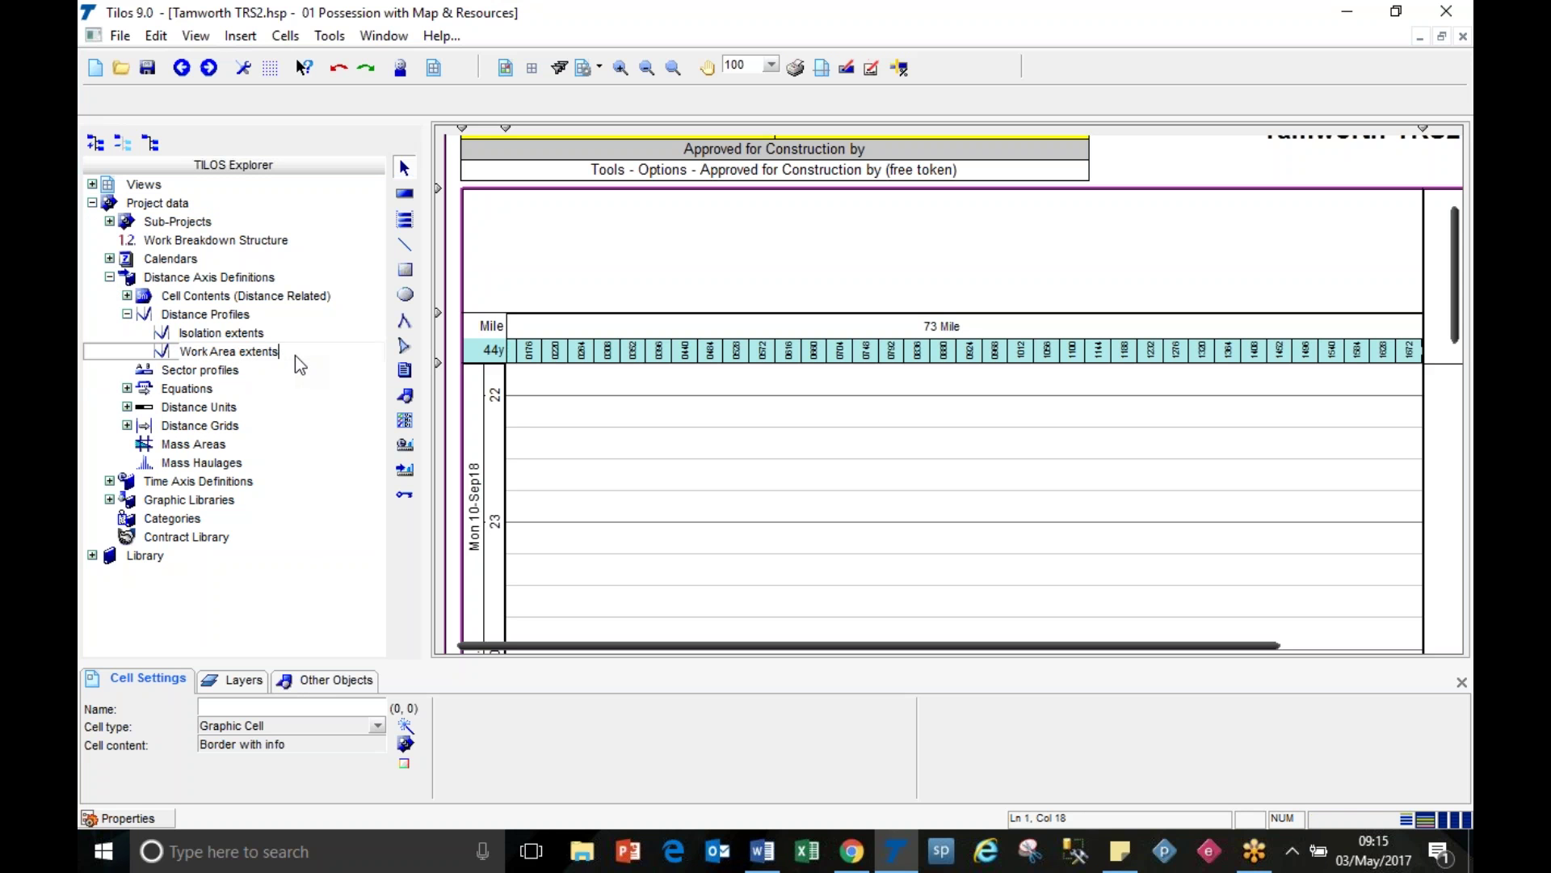
key(Up)
Step: Set the Work Area extents to run from 73m 660y to 73m 1220y
double_click(280, 352)
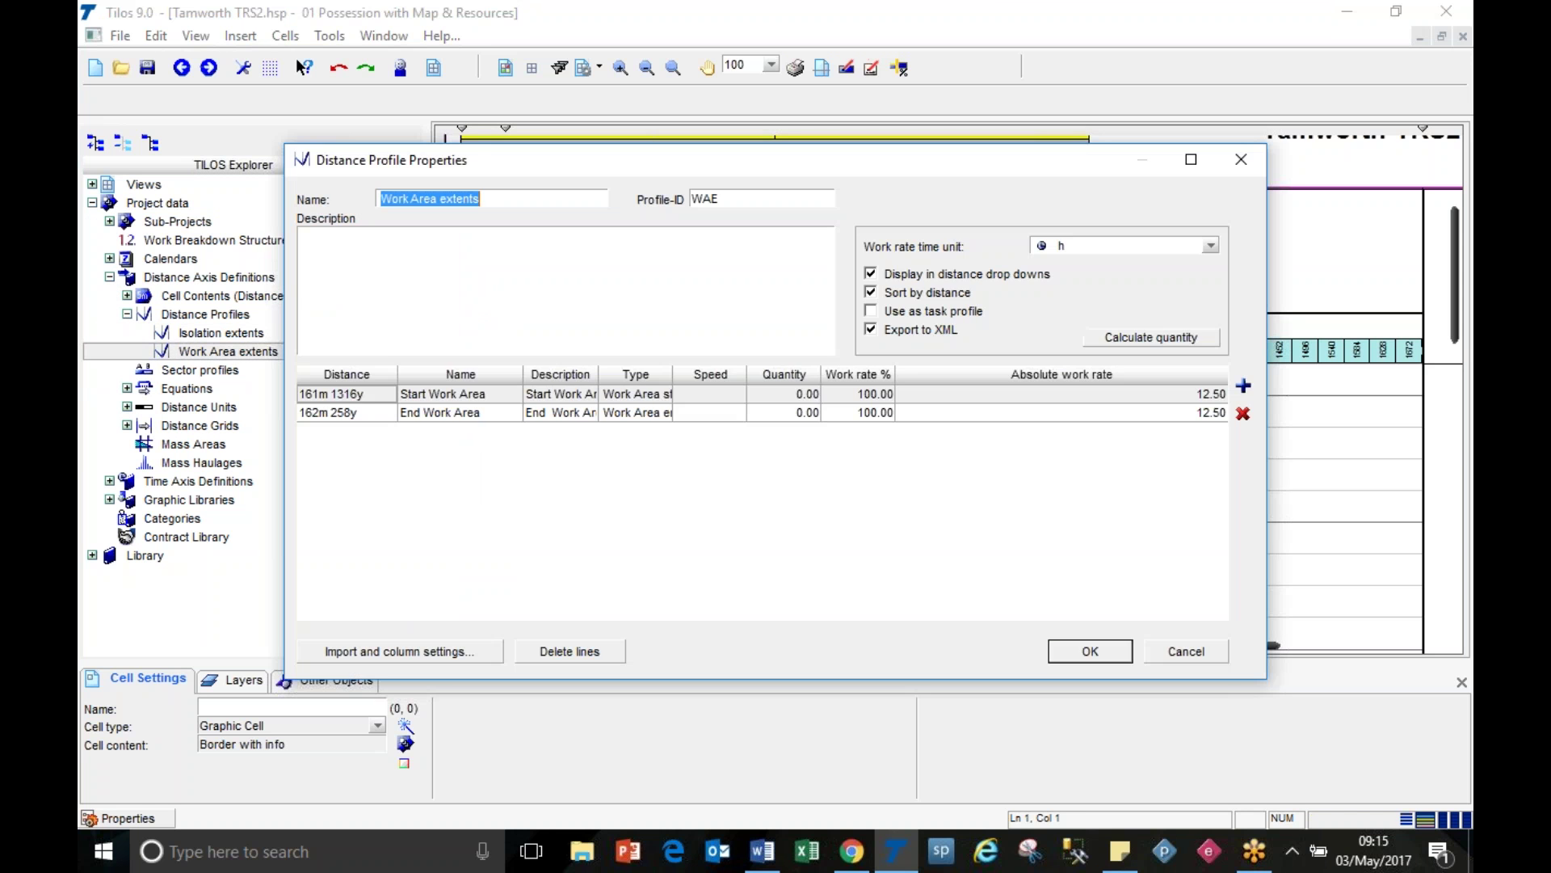
click(377, 393)
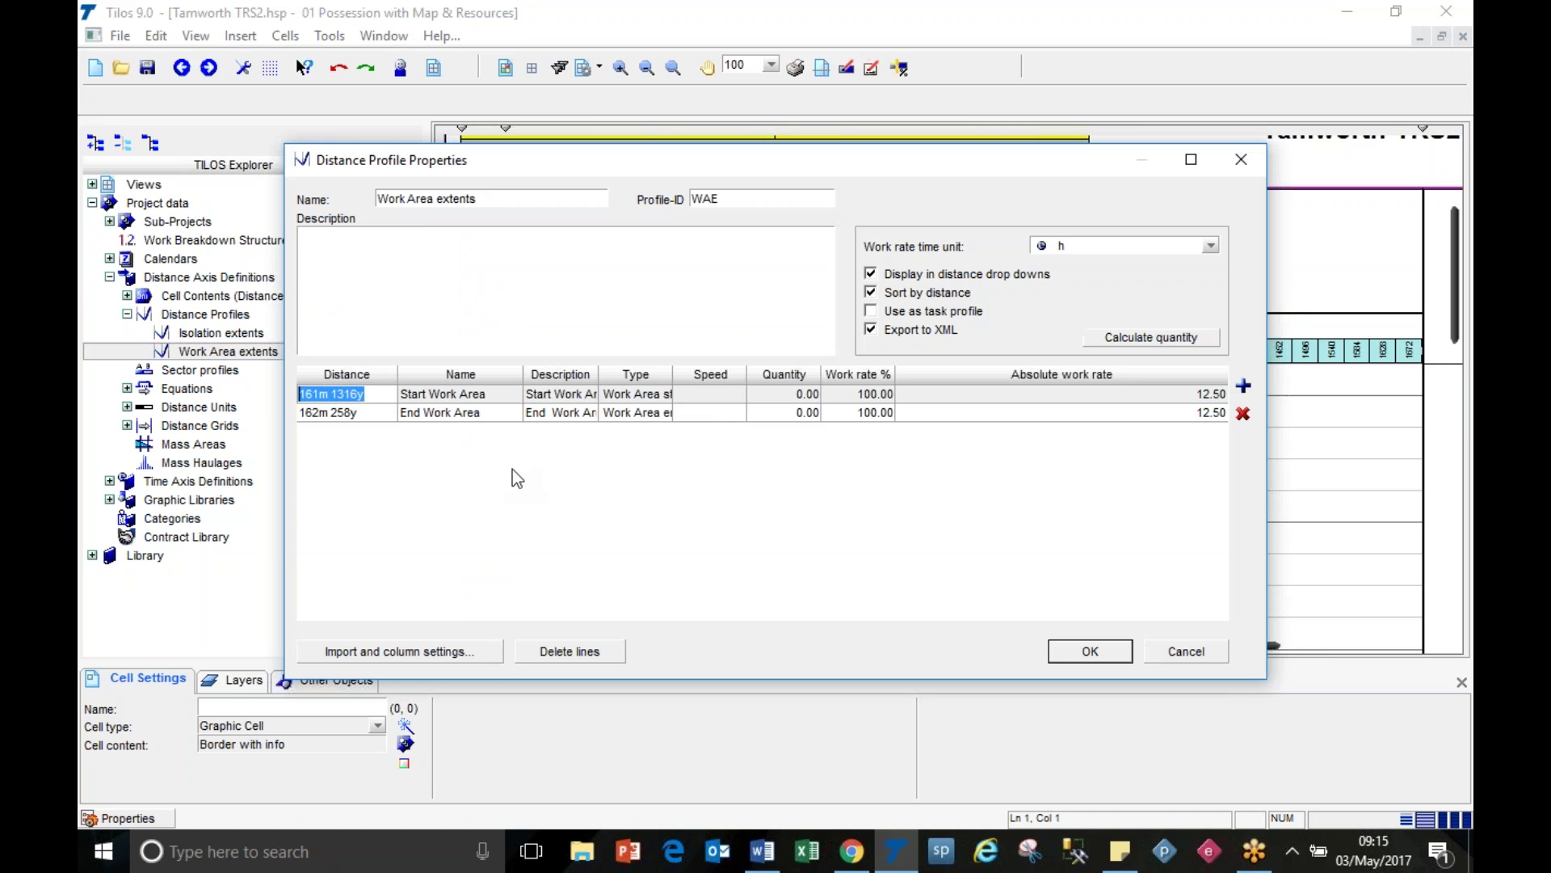
text(73m 660y)
click(366, 412)
key(Caps_Lock)
text(73)
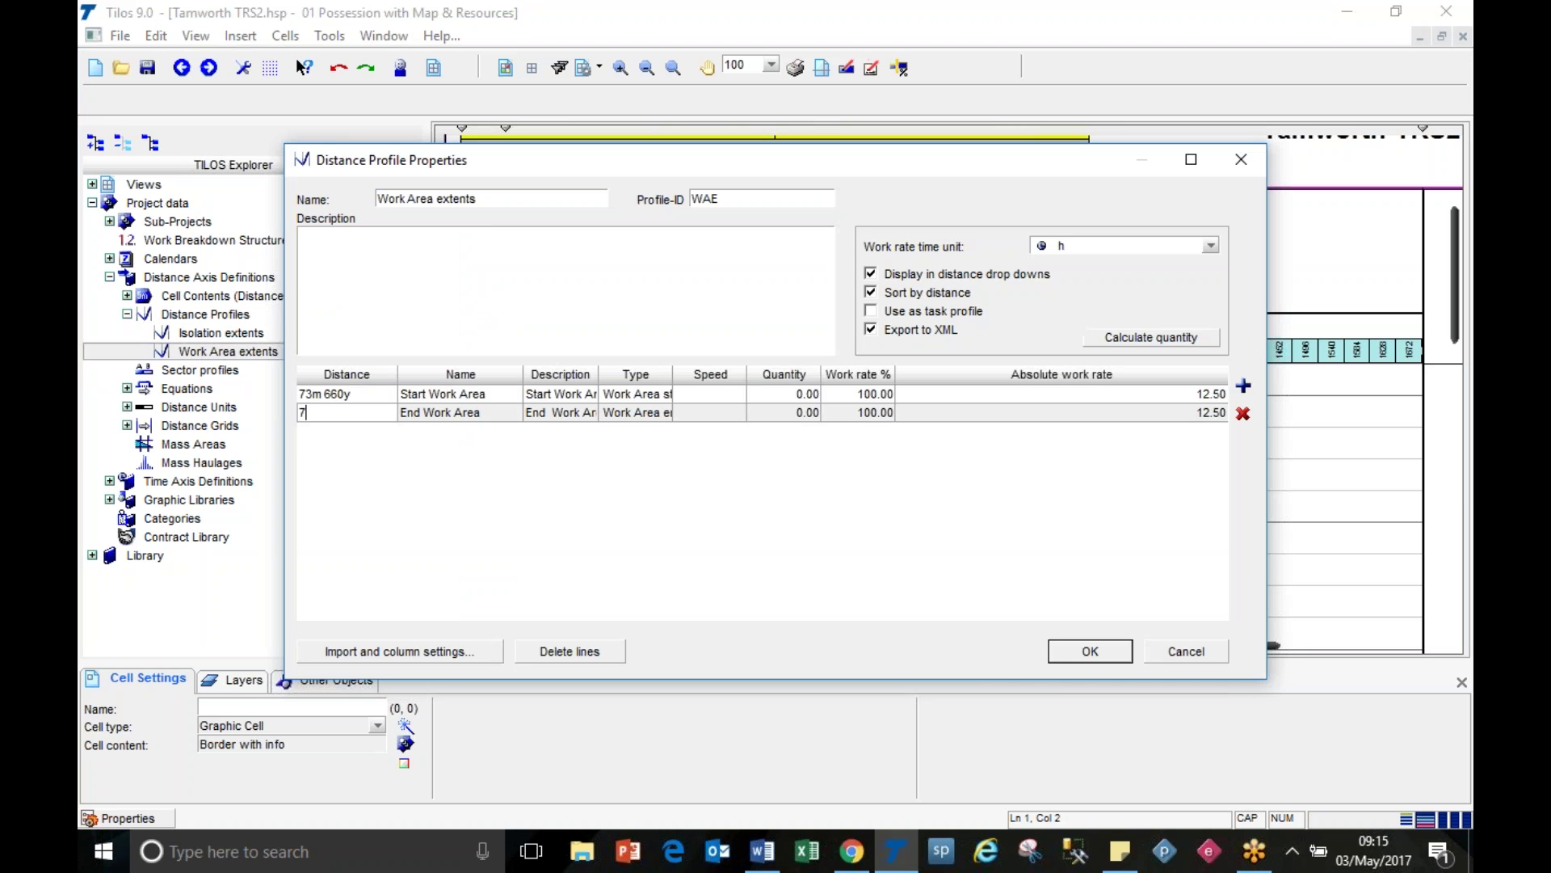
text(M 1220y)
key(Tab)
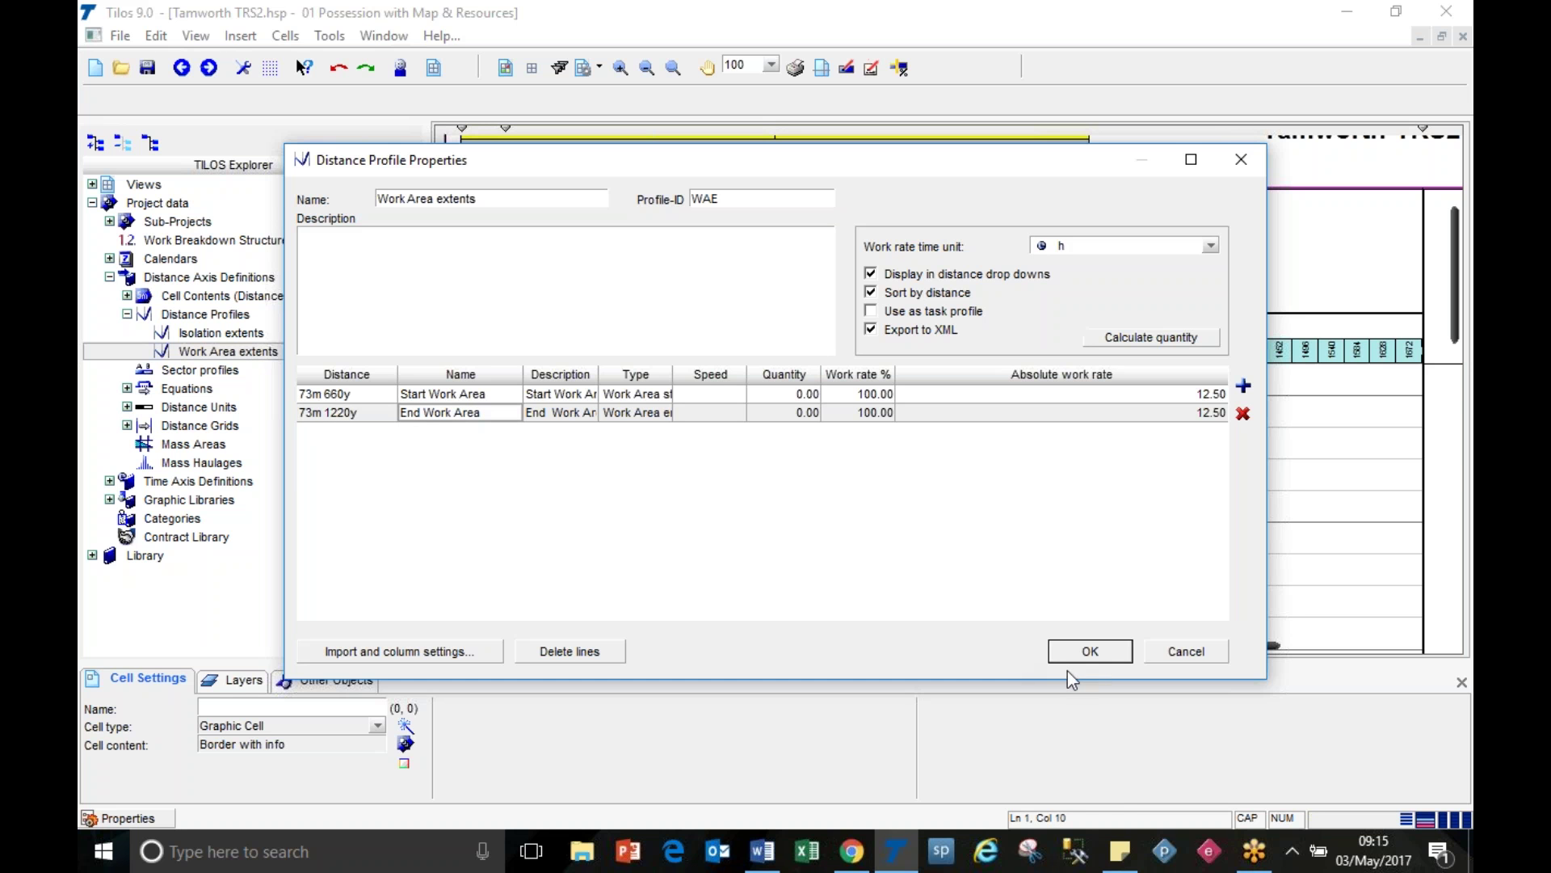
click(1090, 653)
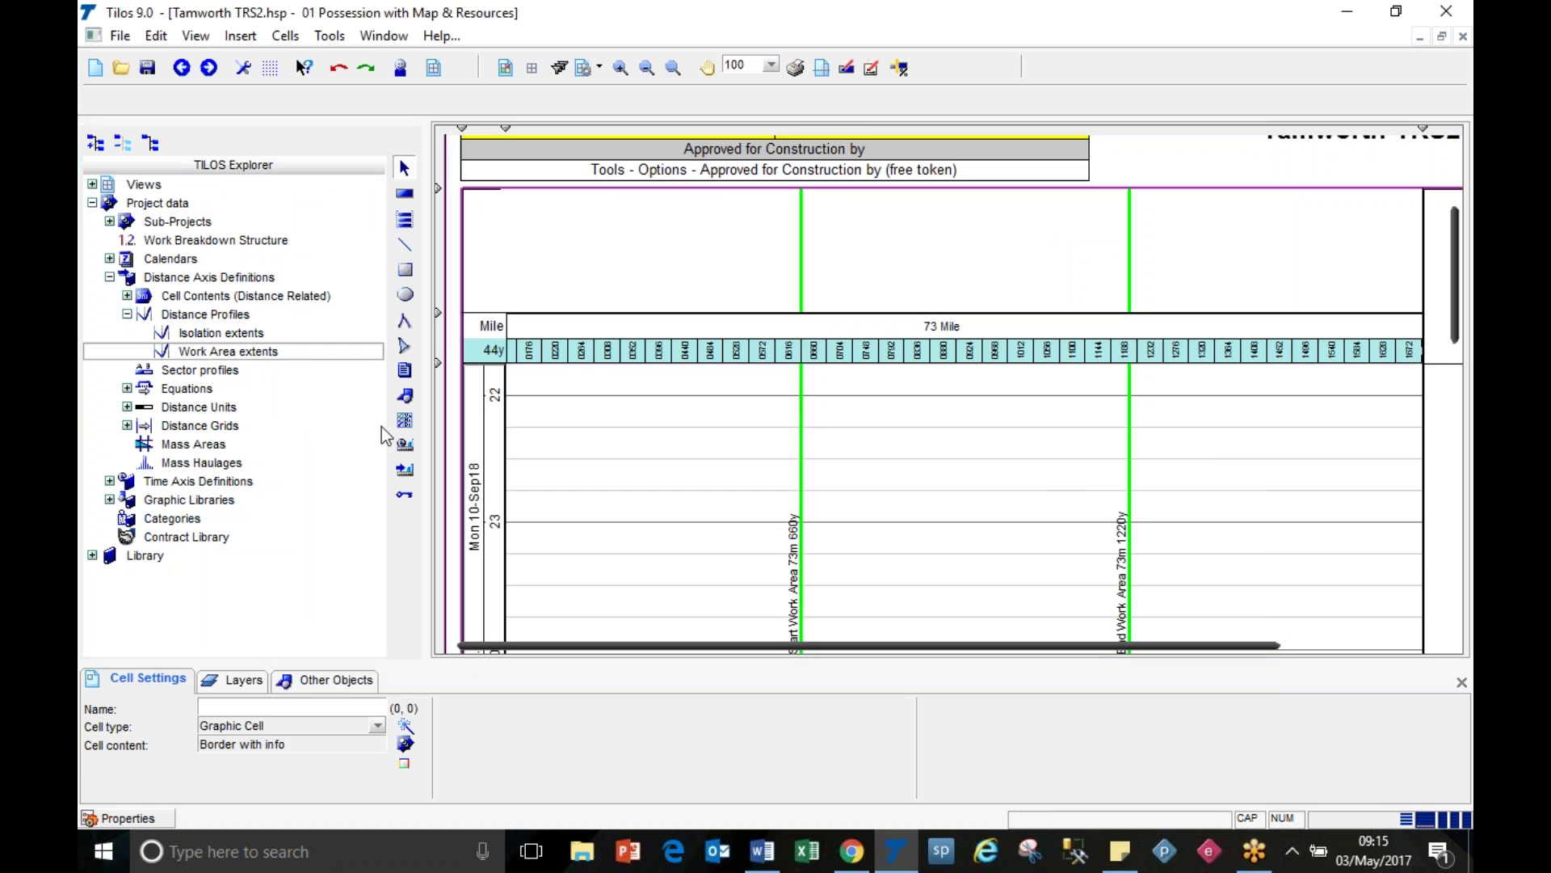
Step: Set Isolation extents Start to 73m 200y and End to 73m 1680y
double_click(165, 333)
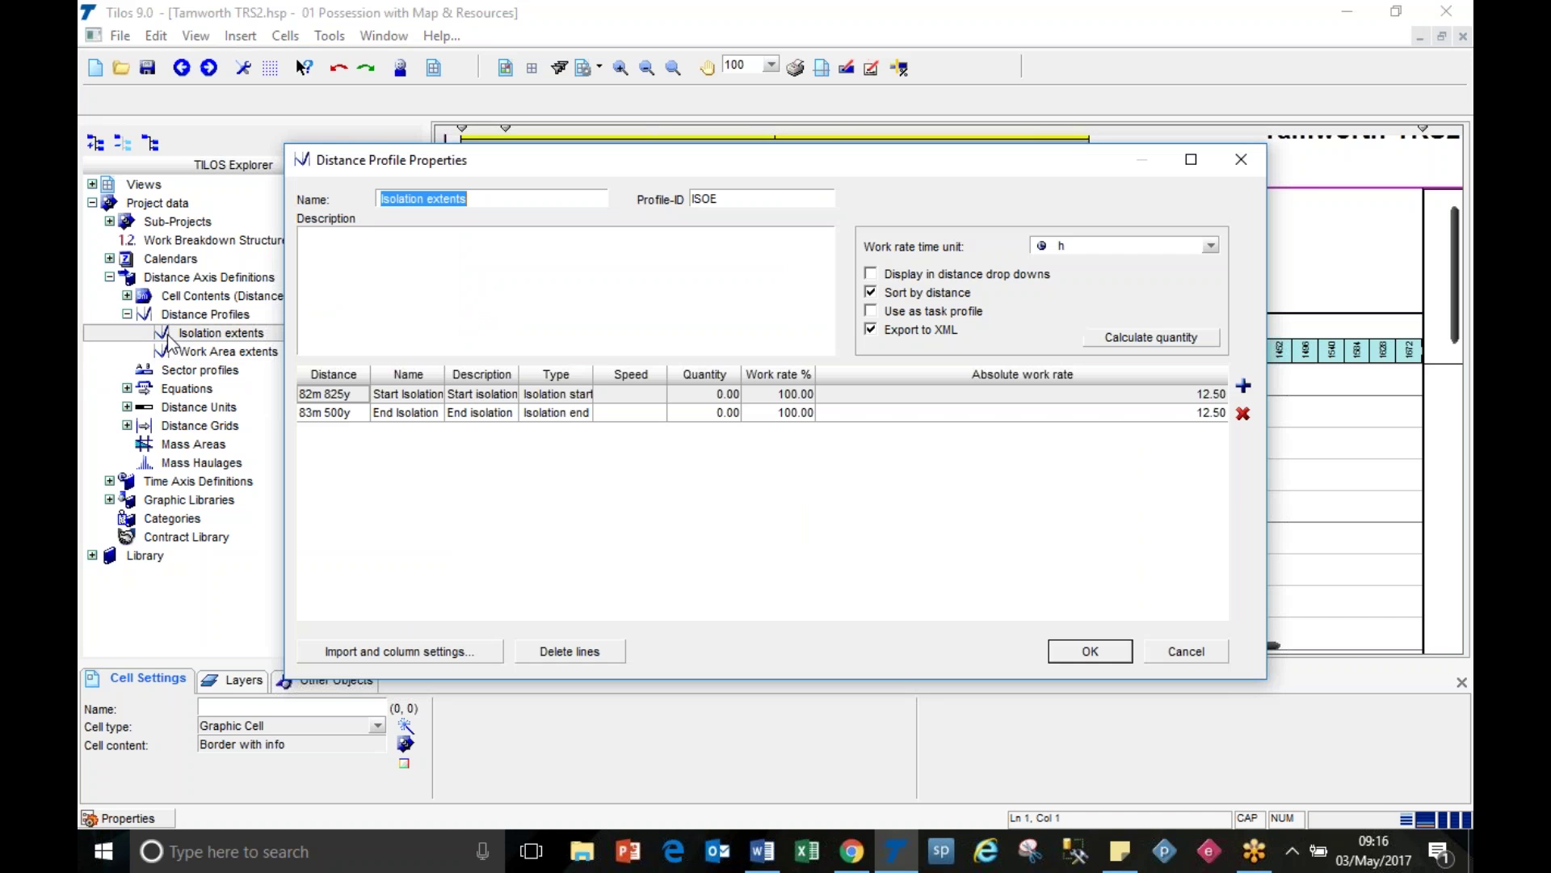
click(346, 395)
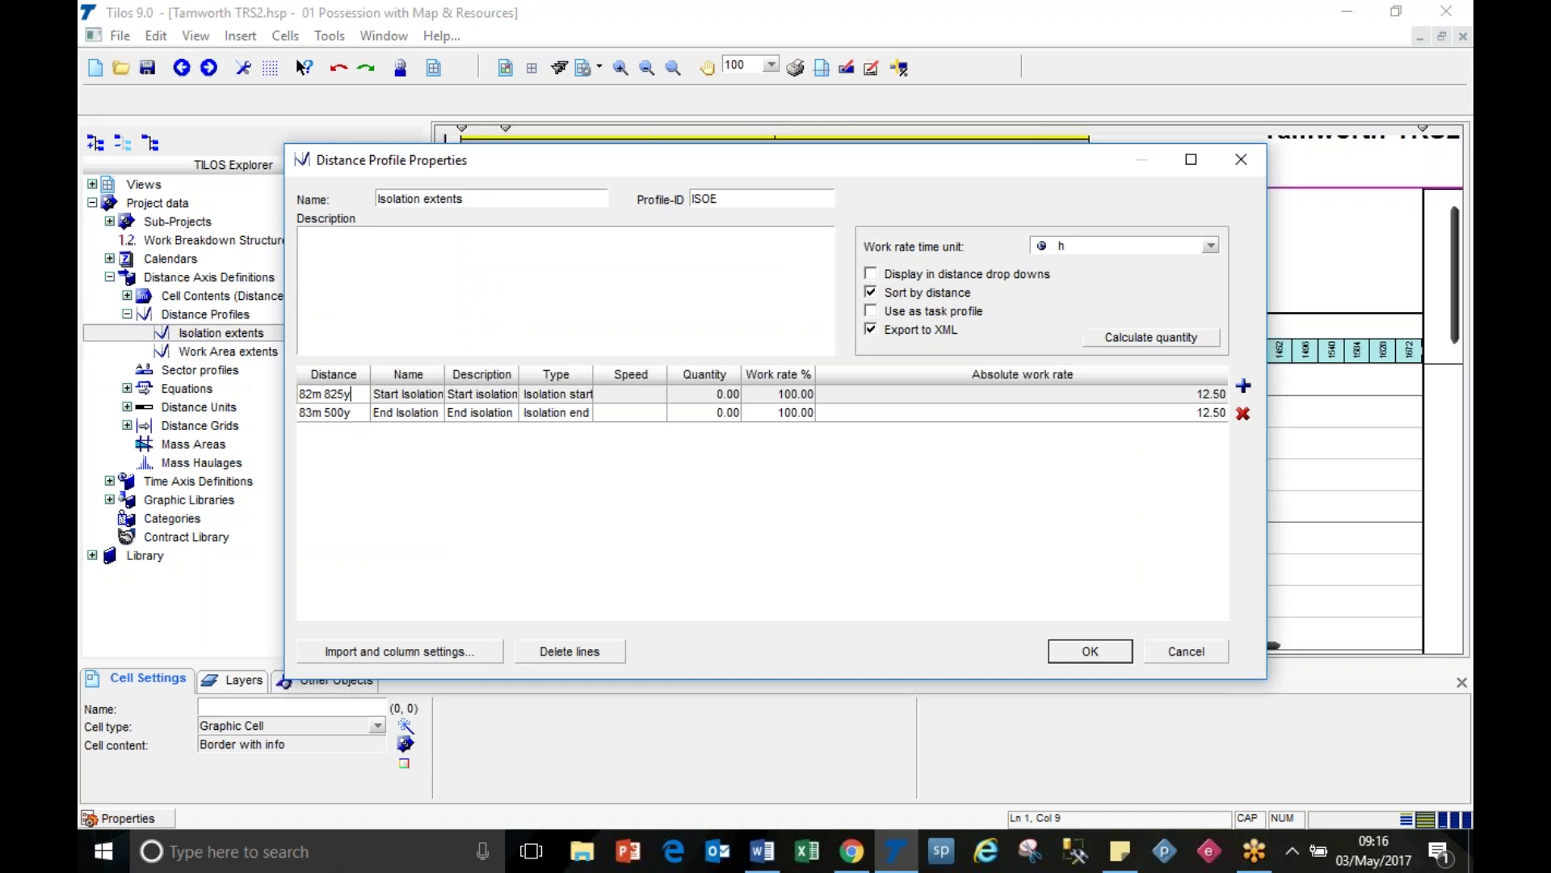
text(73M 200y)
key(Tab)
key(Caps_Lock)
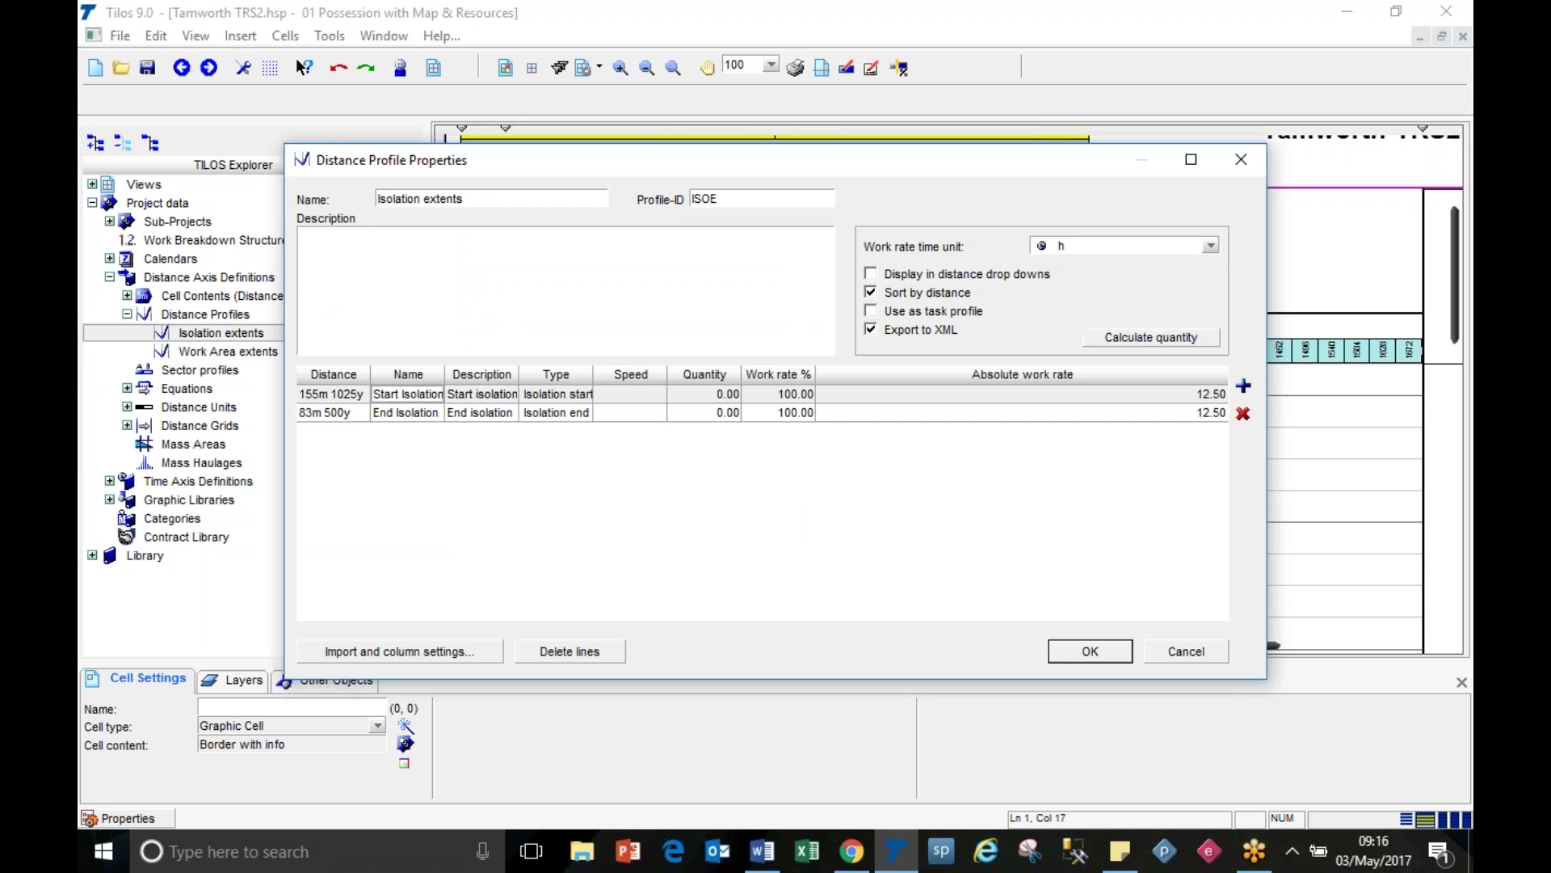
click(361, 401)
click(361, 401)
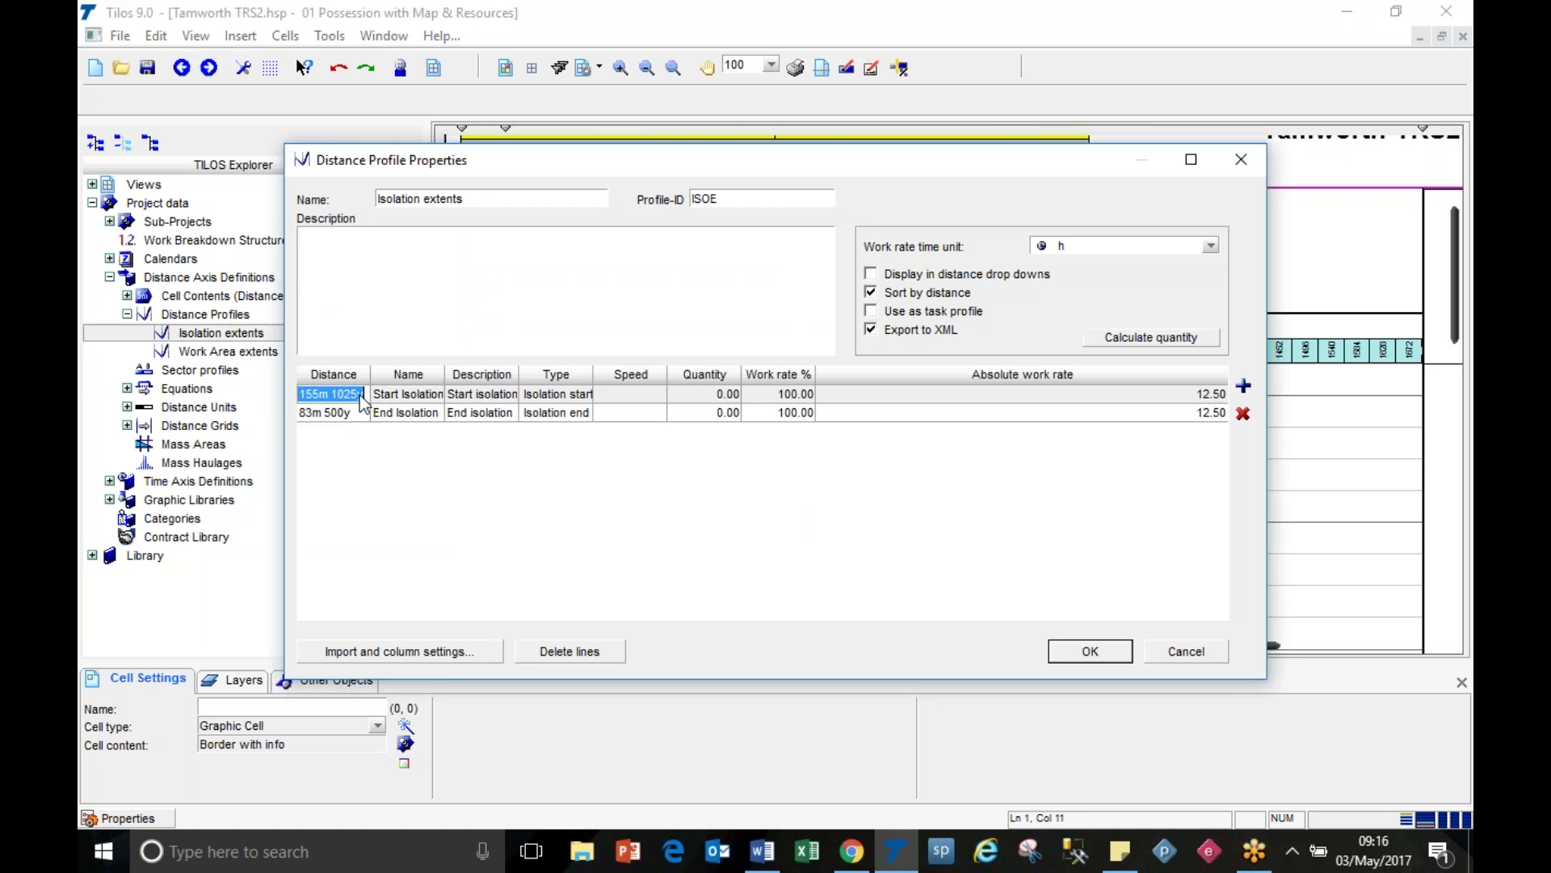
text(73m 2)
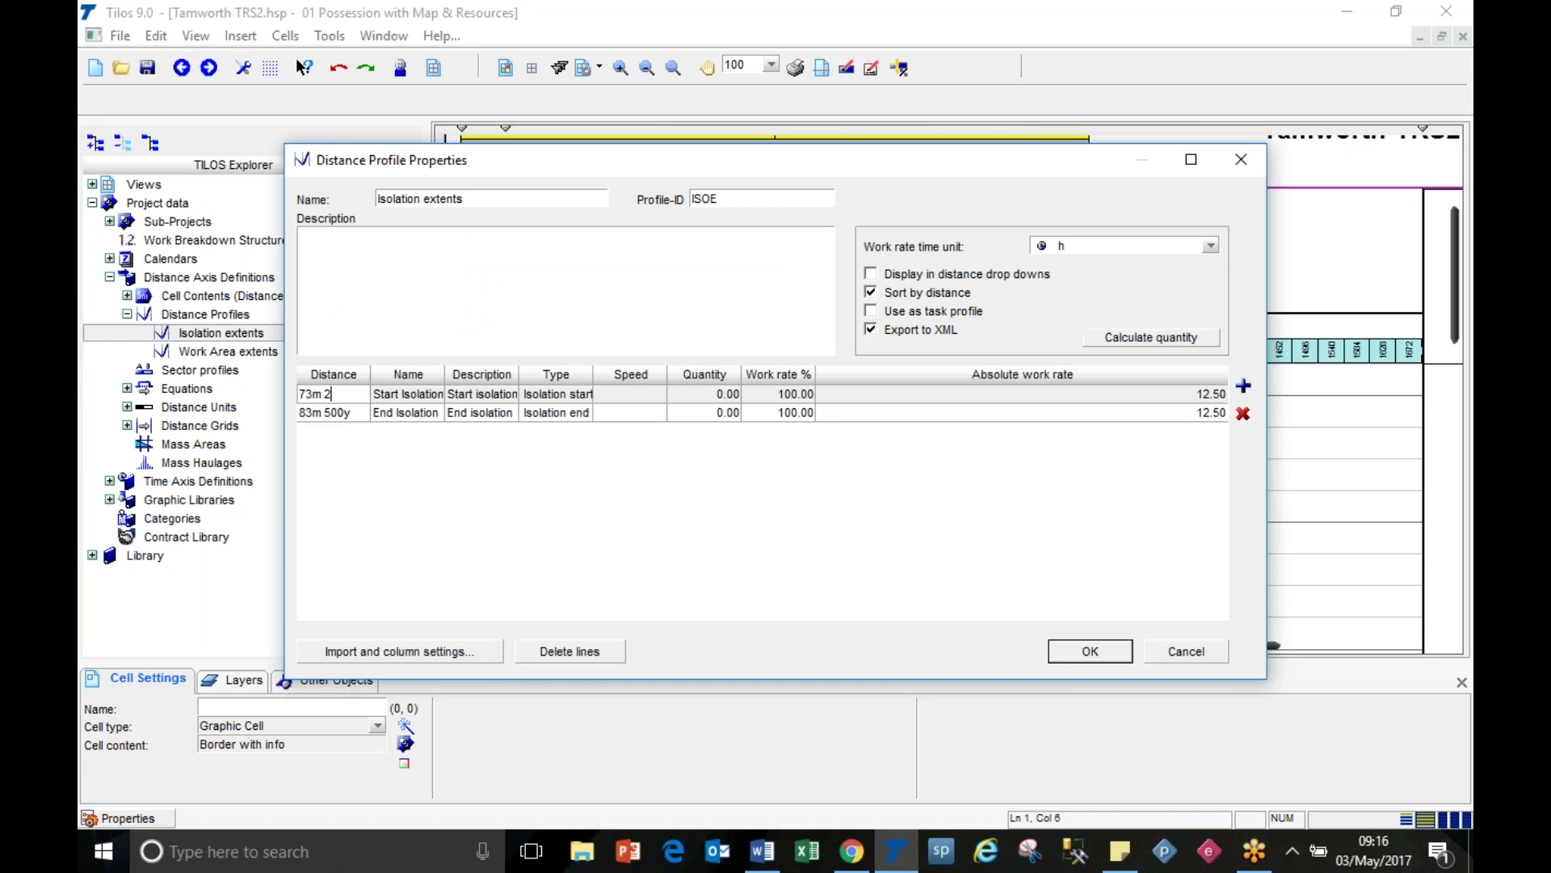
text(00y)
key(Tab)
click(344, 415)
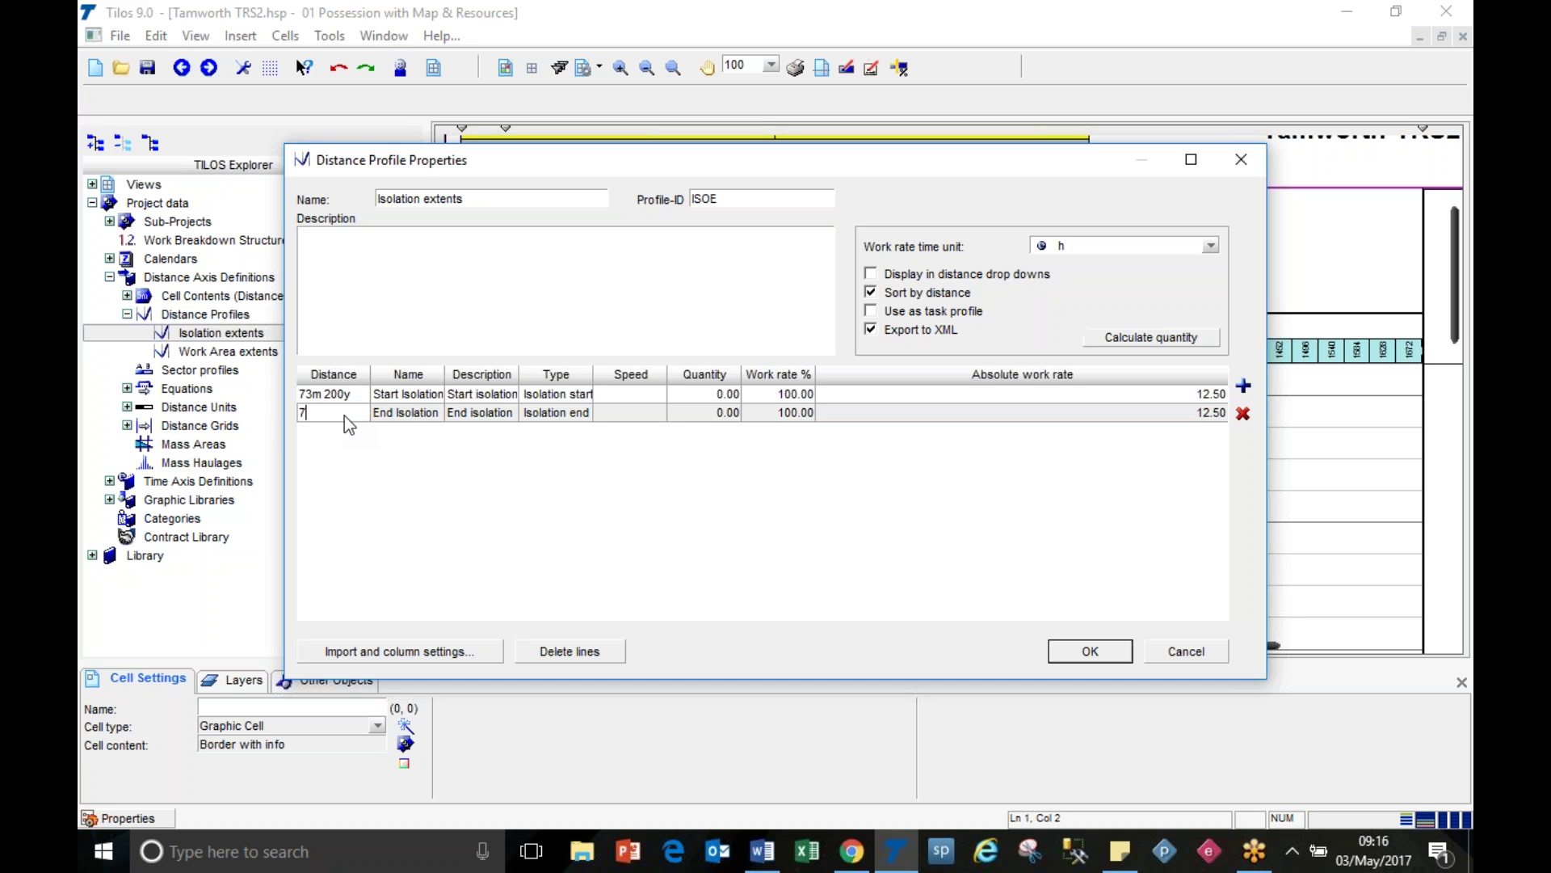
text(73m 1680y)
click(1099, 664)
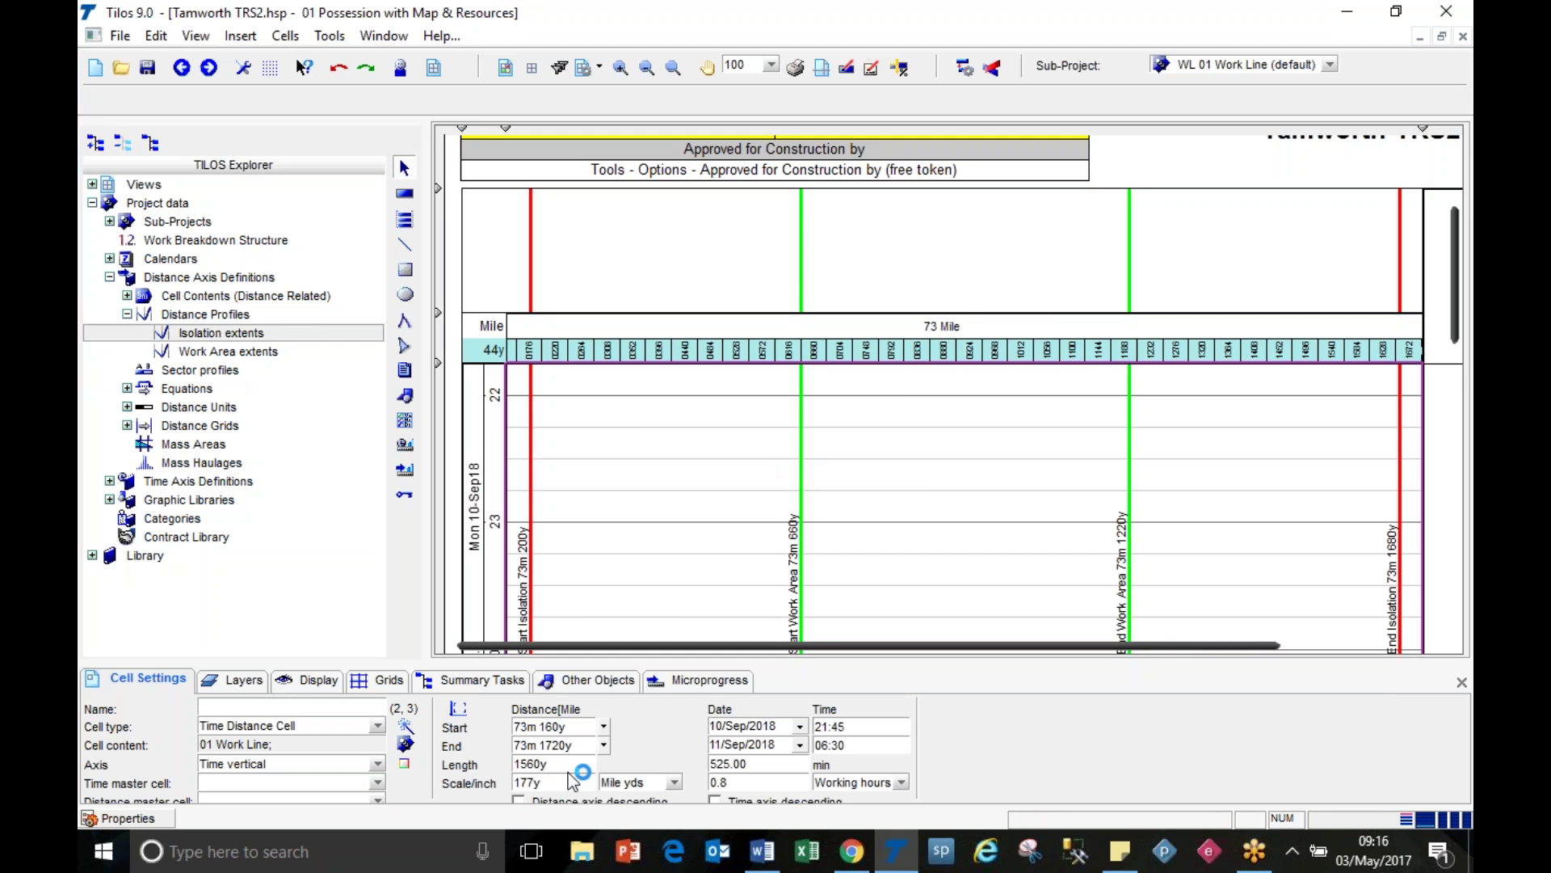
Step: Change the Cell Settings End distance from 73m 1720y to 74m 200y, then save
click(566, 745)
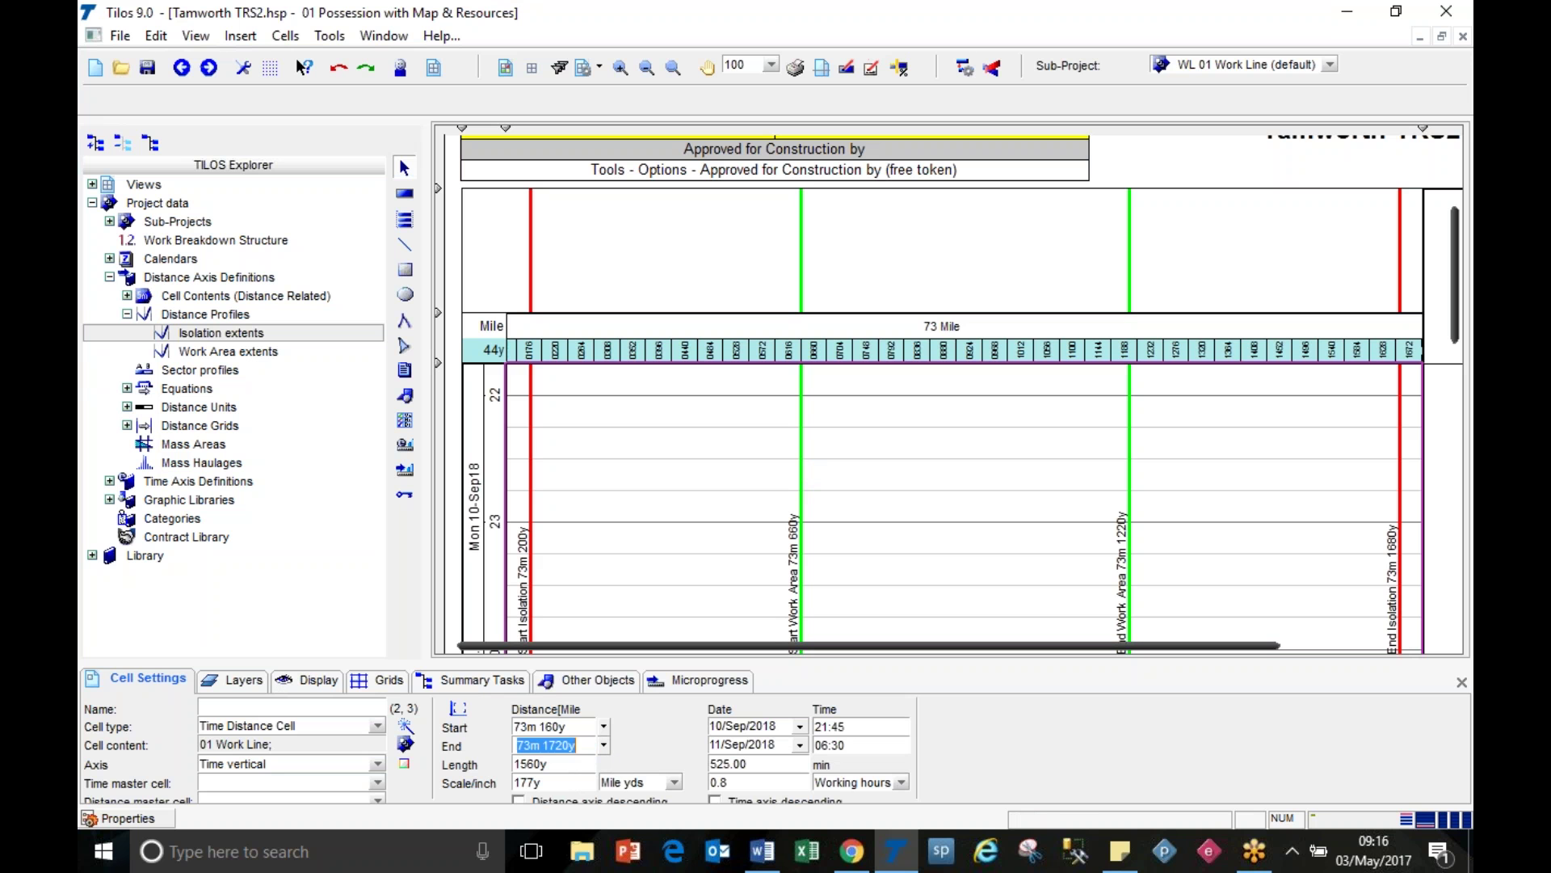
click(646, 503)
click(559, 727)
key(Tab)
text(74m 200y)
key(Return)
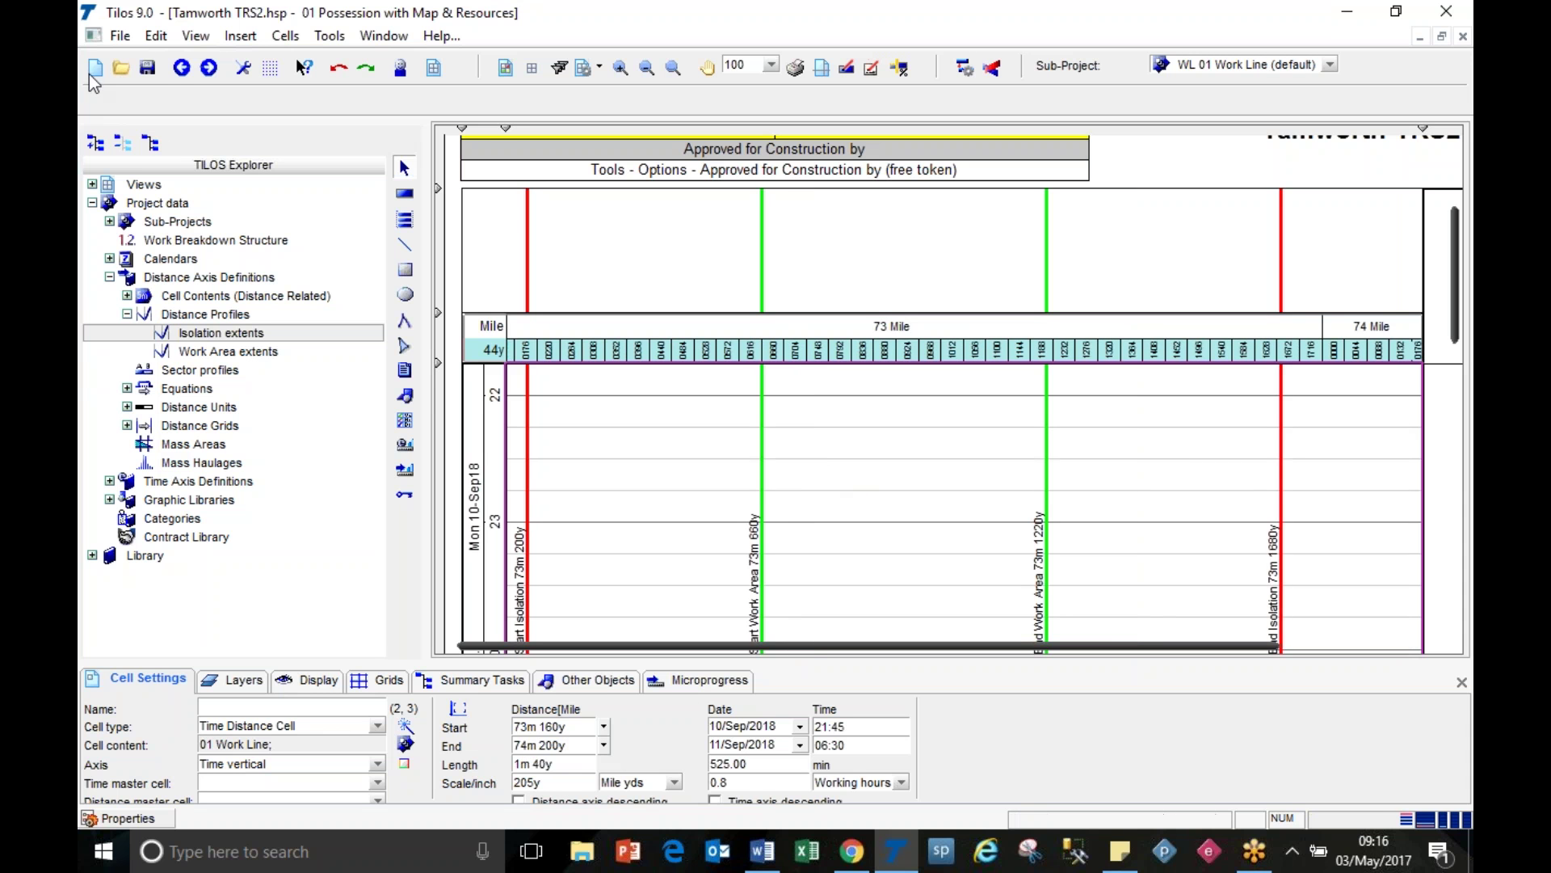
click(147, 68)
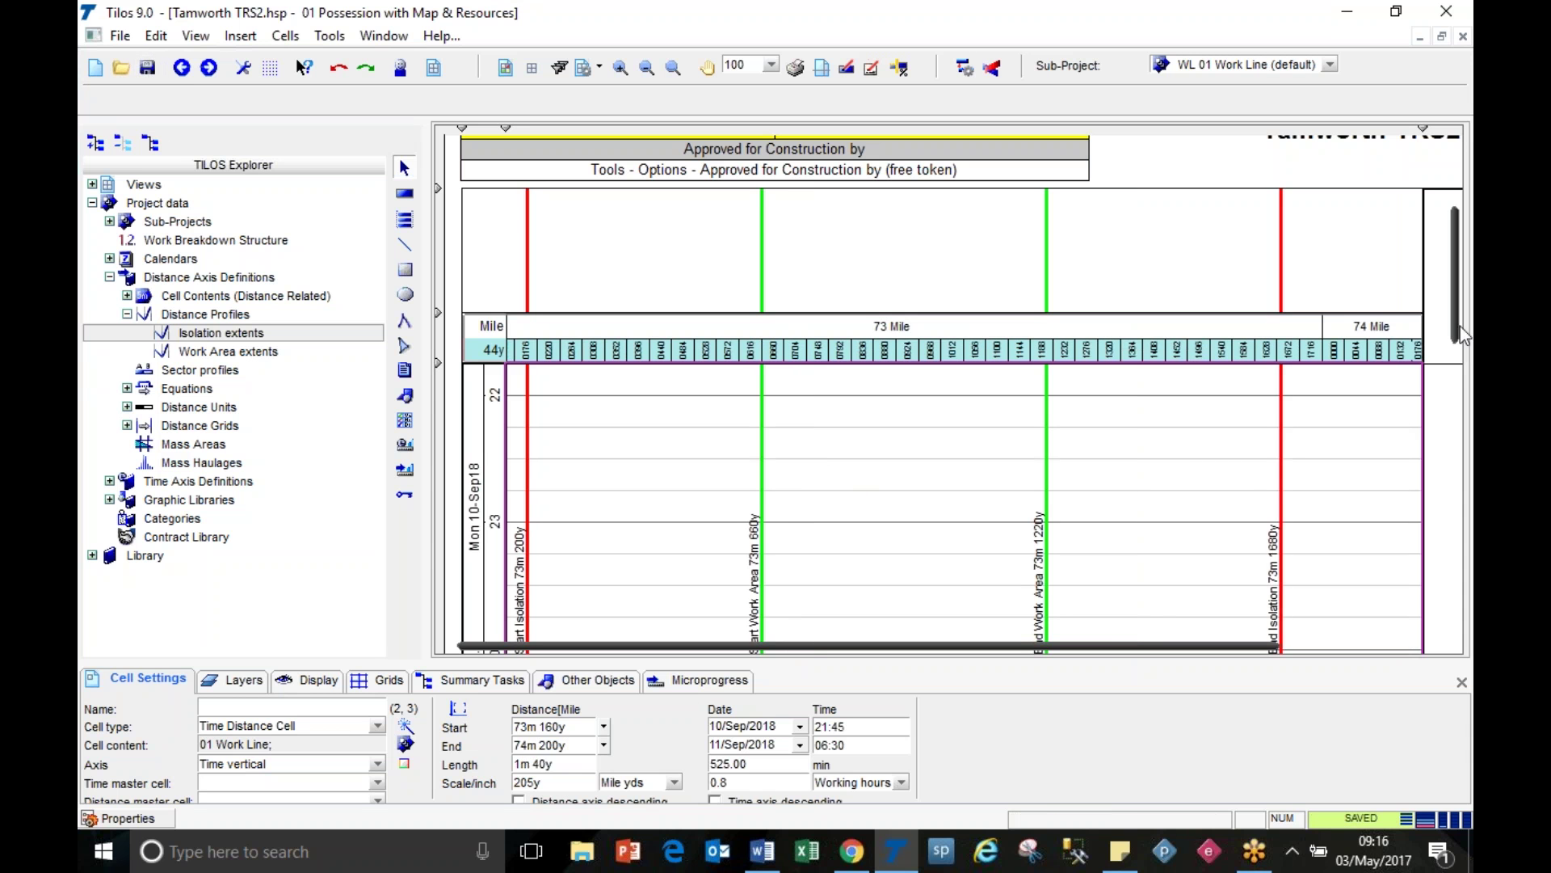
Step: Open Tools > Options and sort the free tokens by Number
scroll(1461, 333, up, 5)
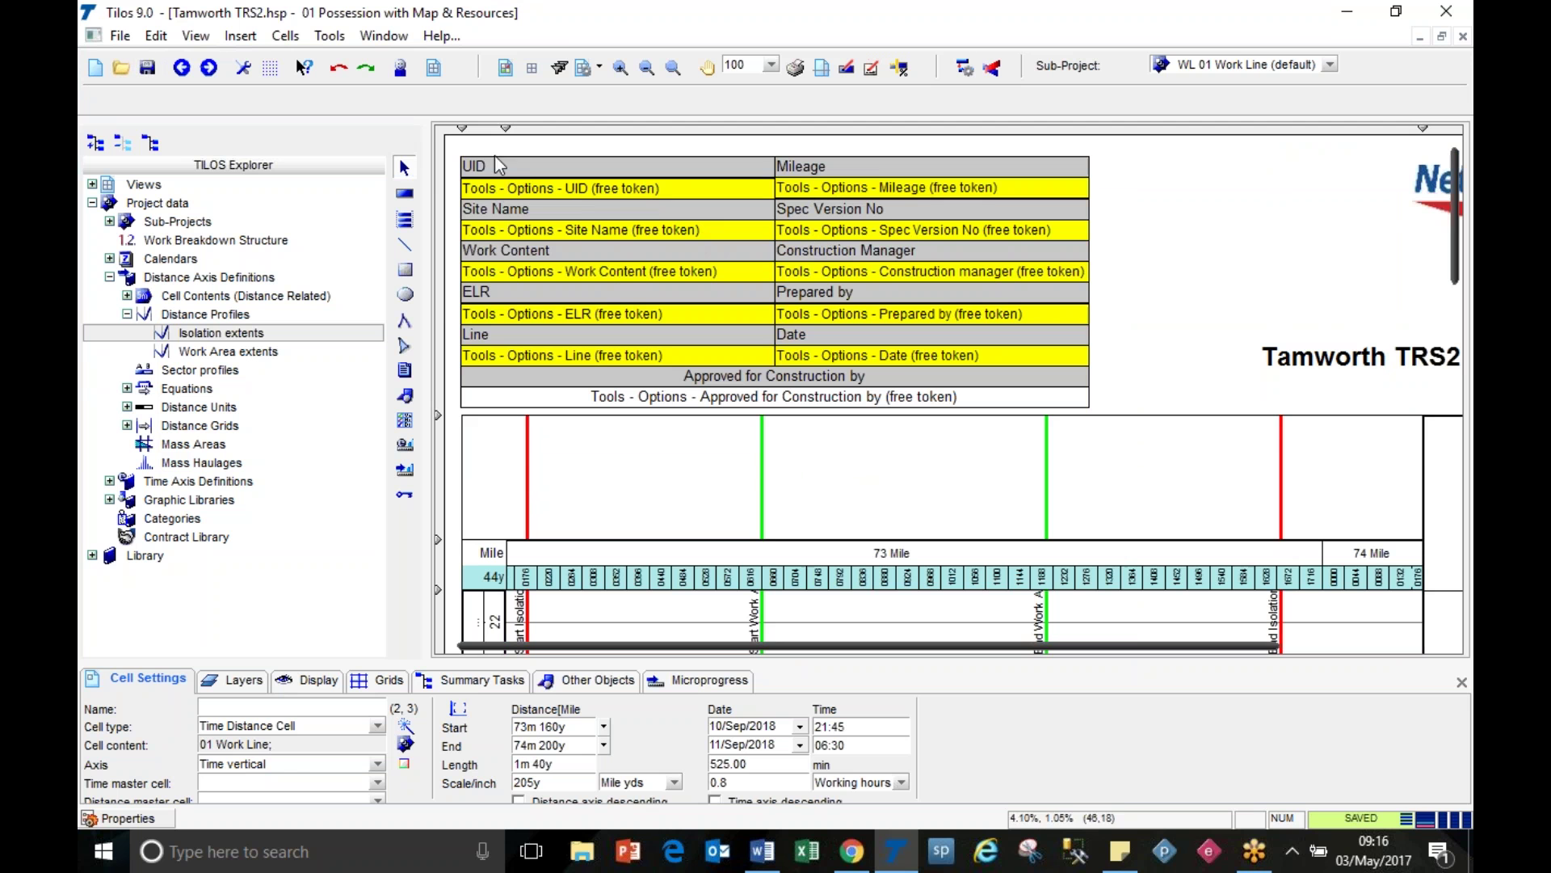
click(334, 40)
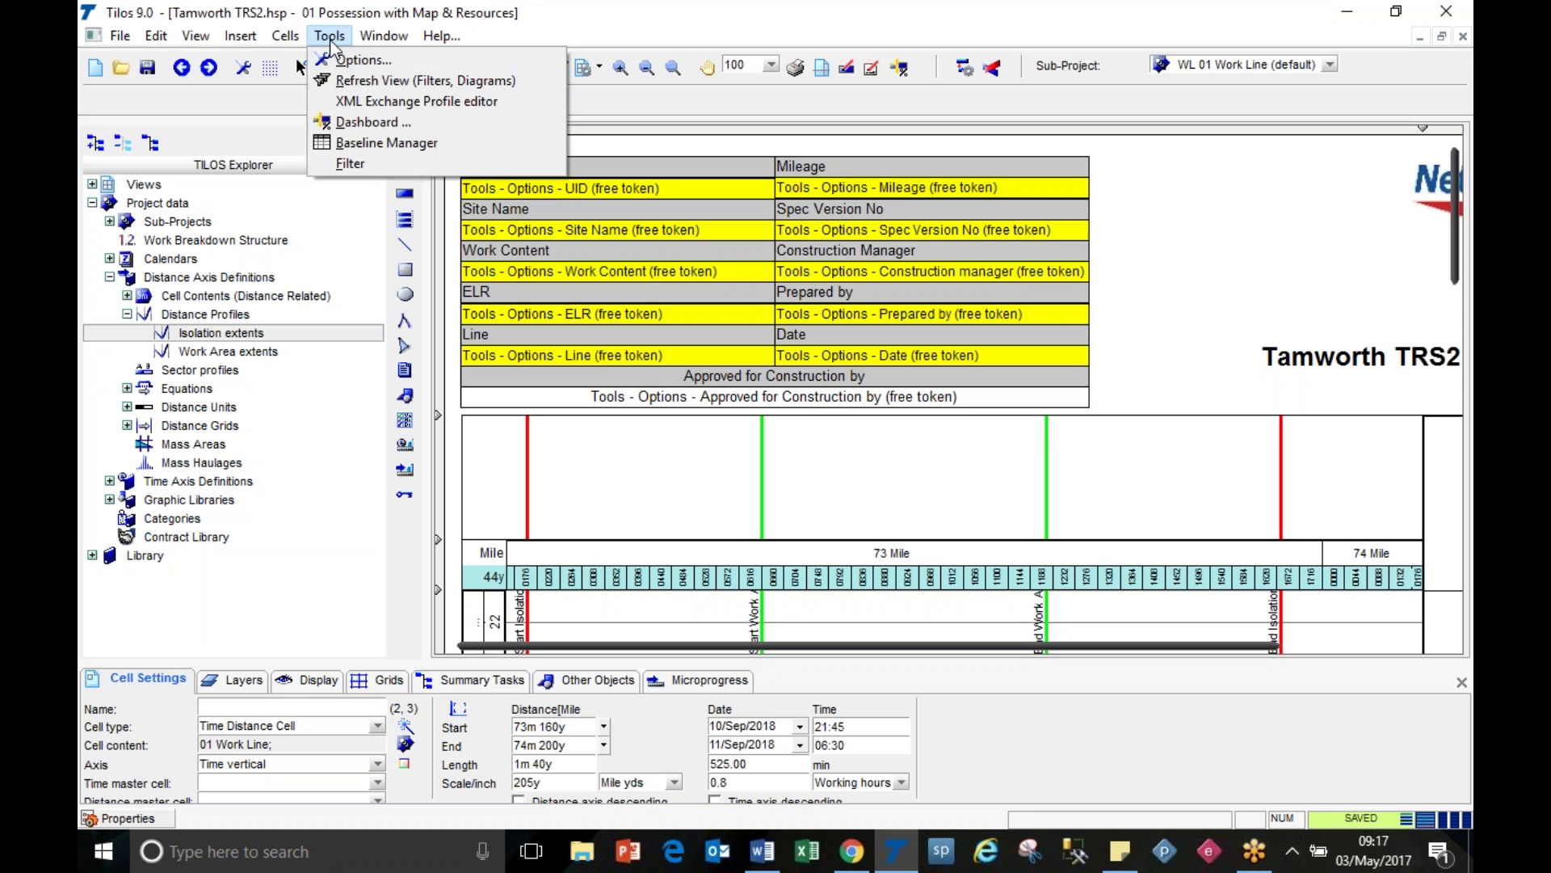
click(333, 39)
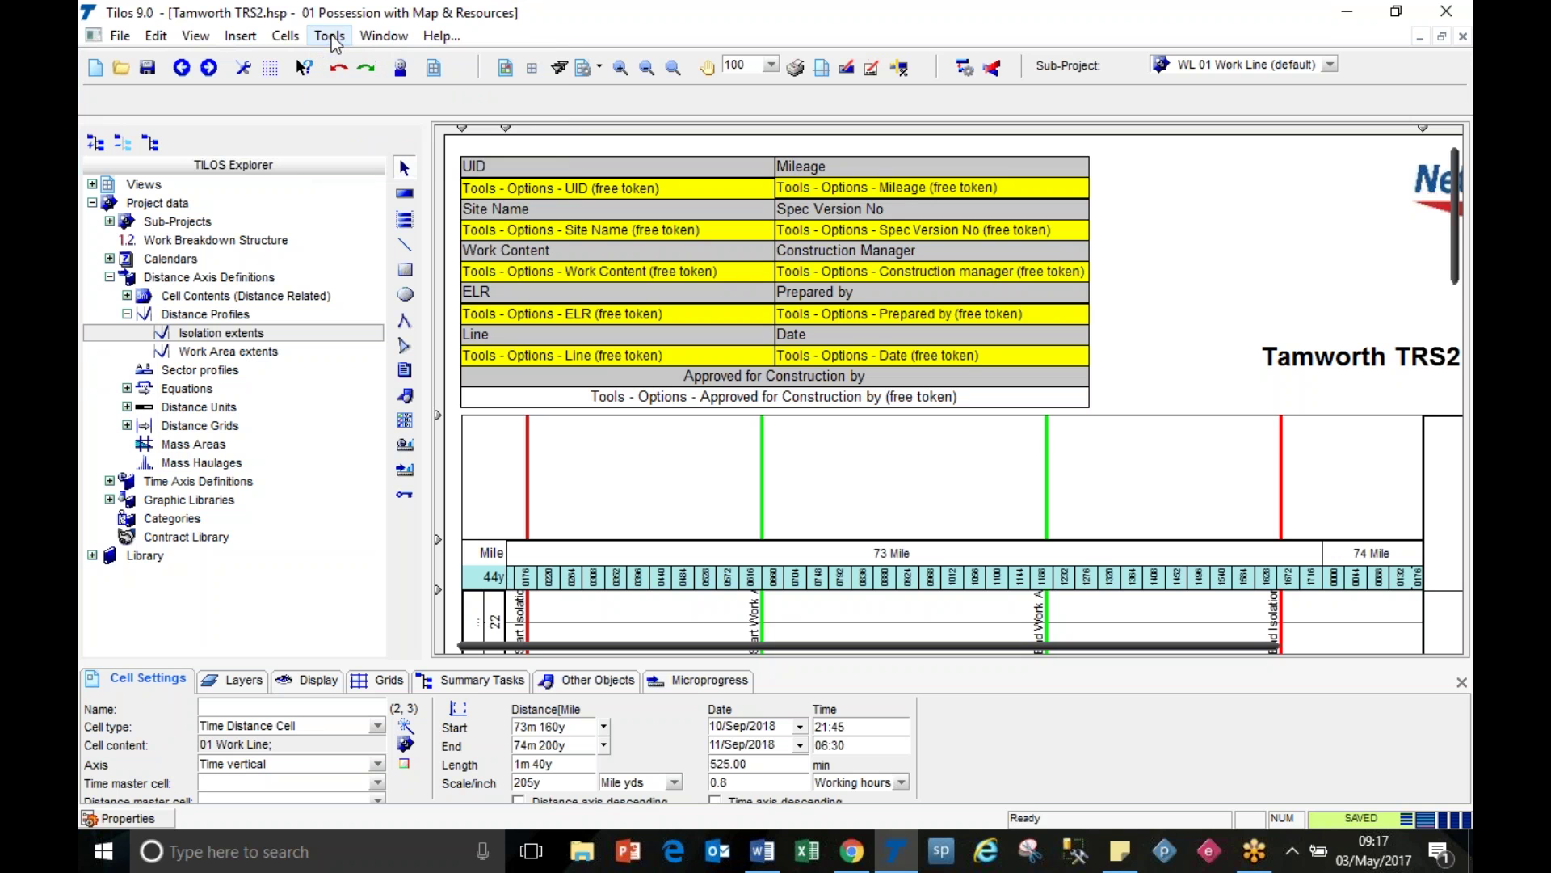
click(243, 68)
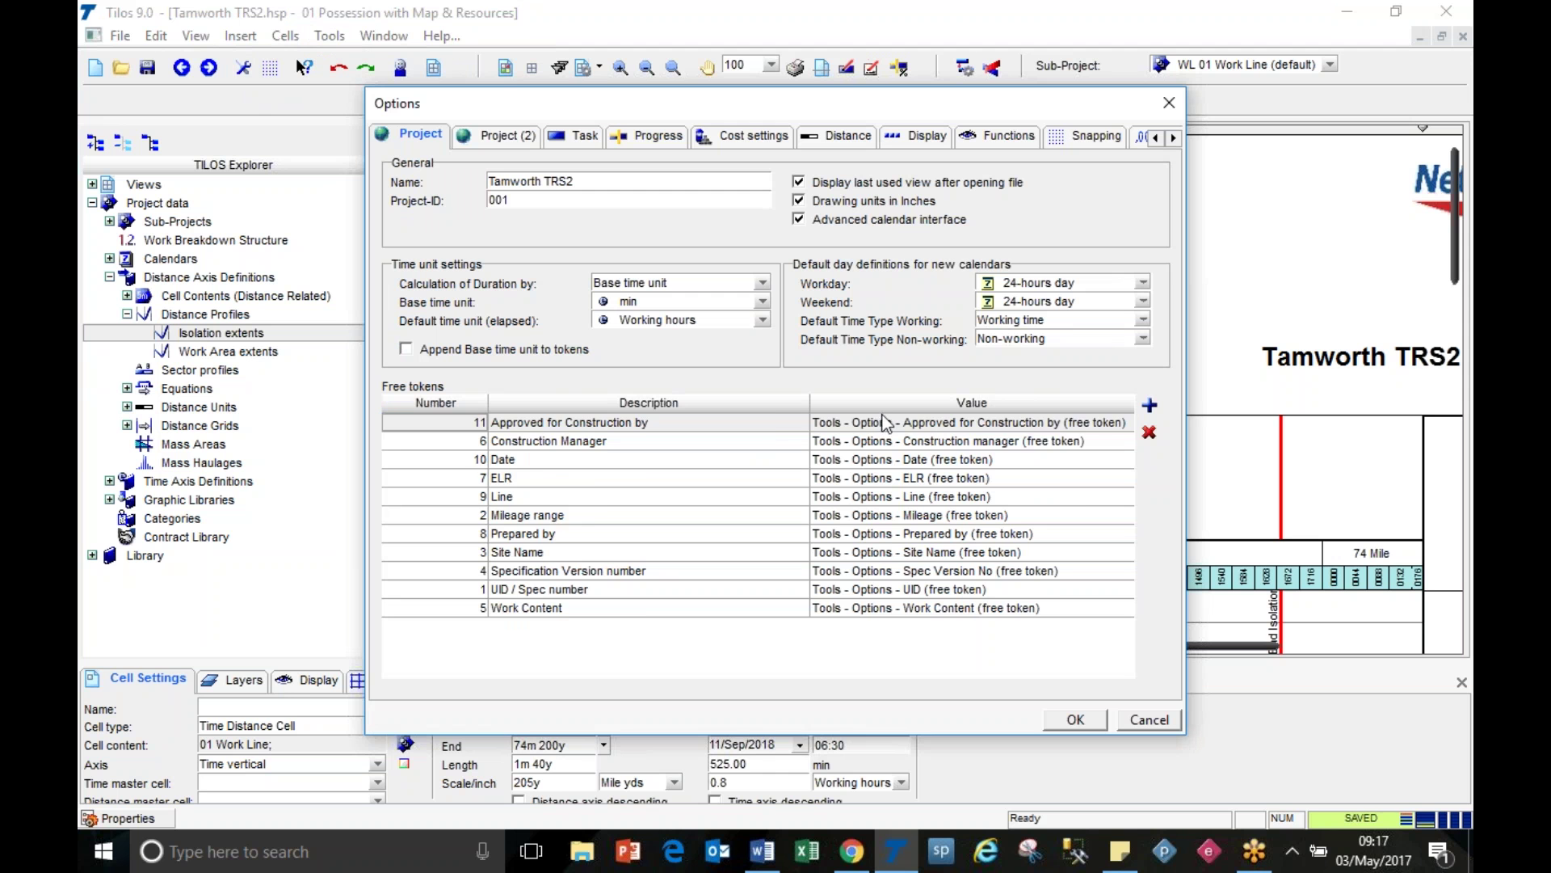
click(468, 404)
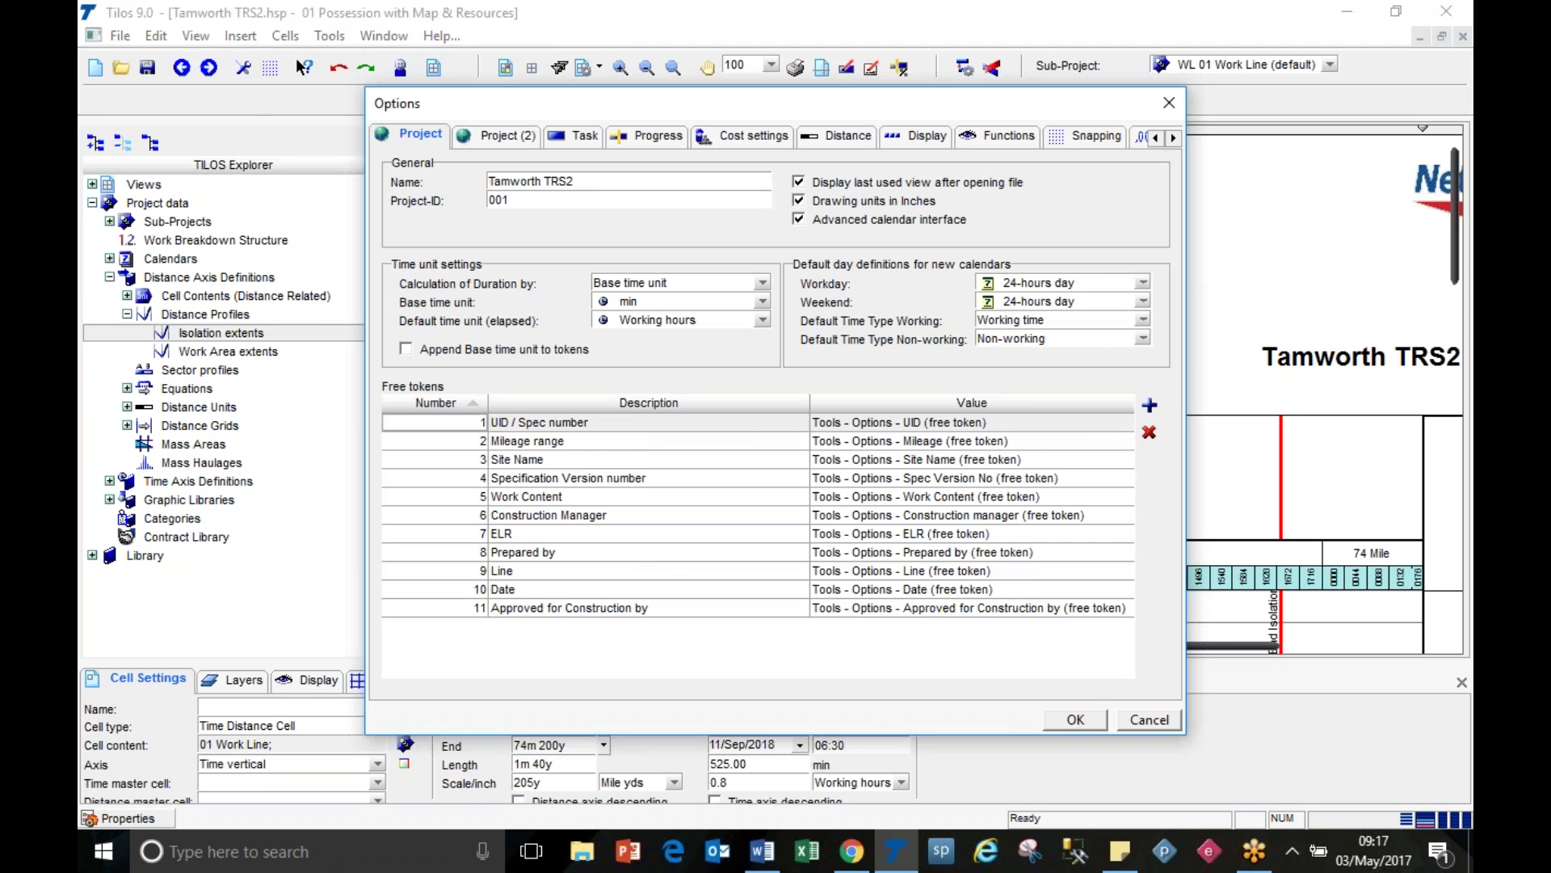
Step: Paste the spec number into UID / Spec number and 'From 73m 660y to 73m 1220y' into Mileage range
key(alt+Tab)
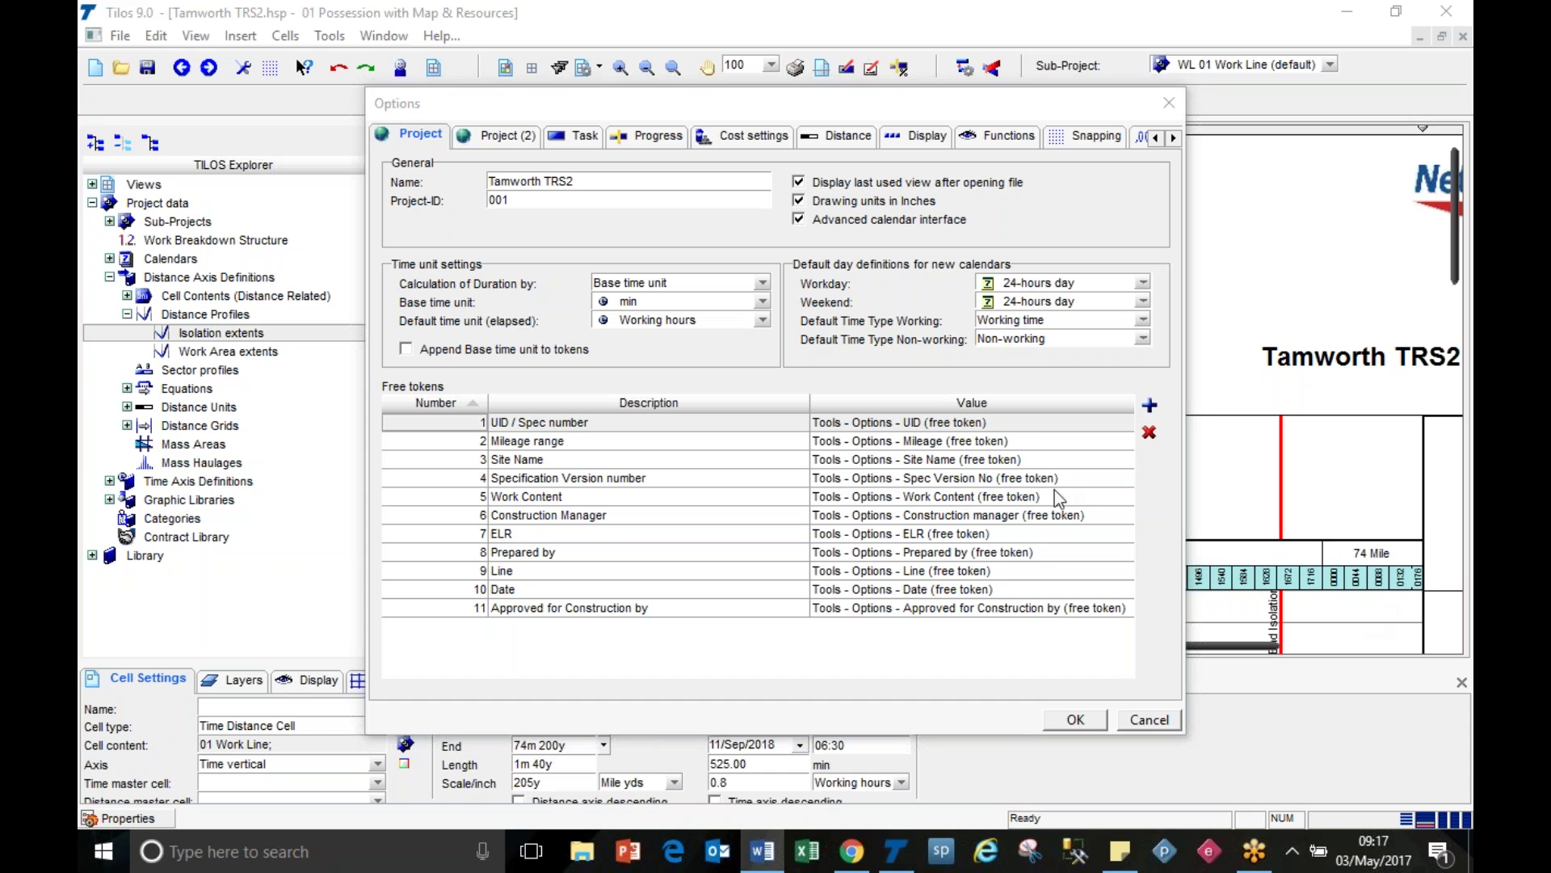
click(1022, 426)
double_click(1025, 431)
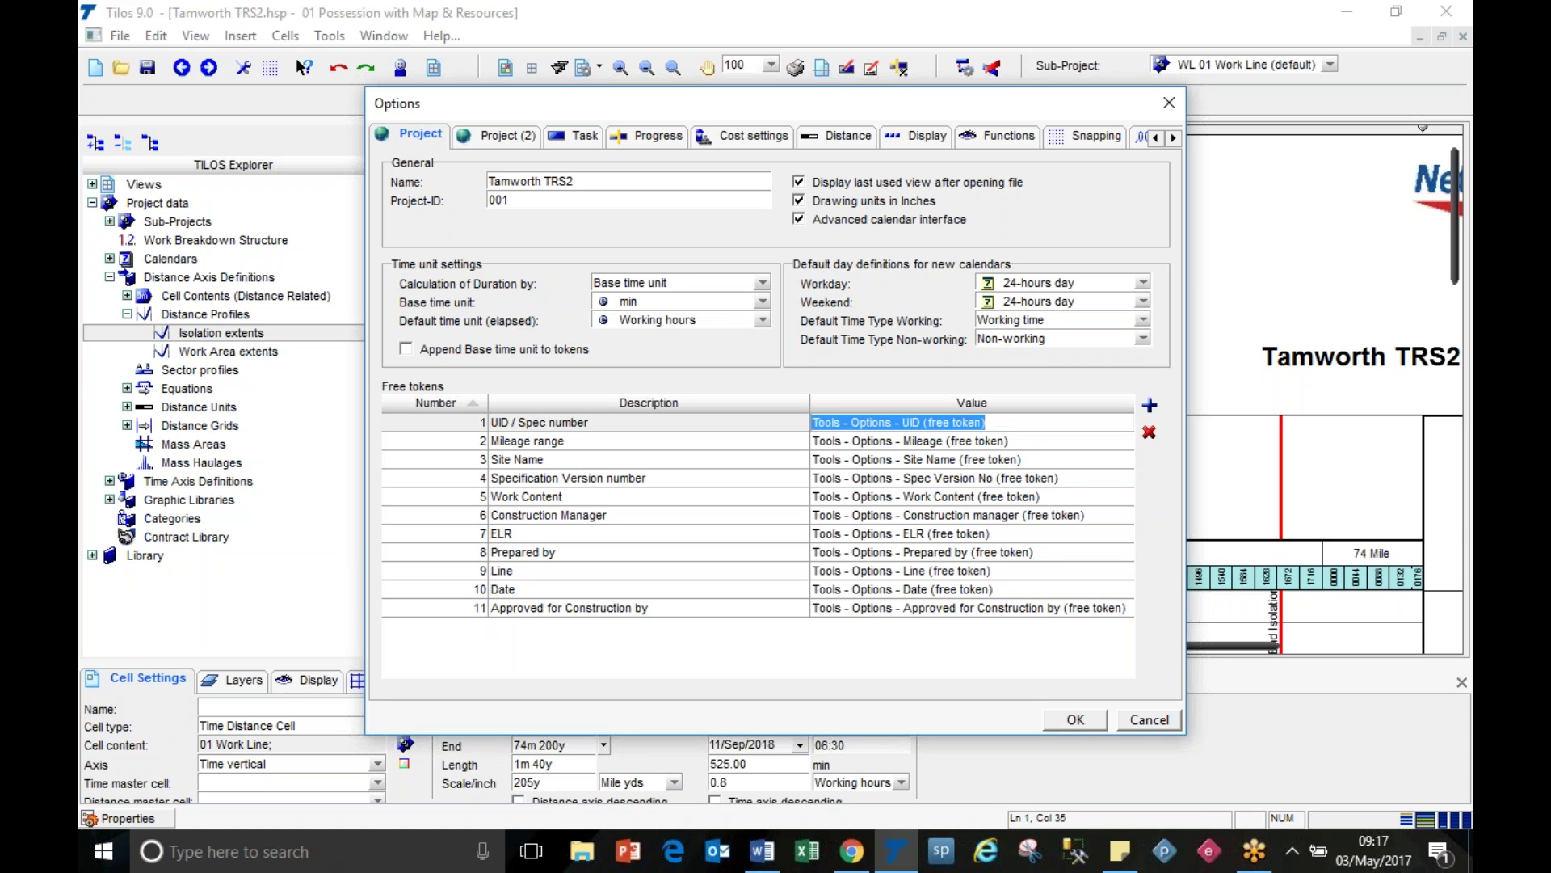
text(NewCas 001456)
click(970, 440)
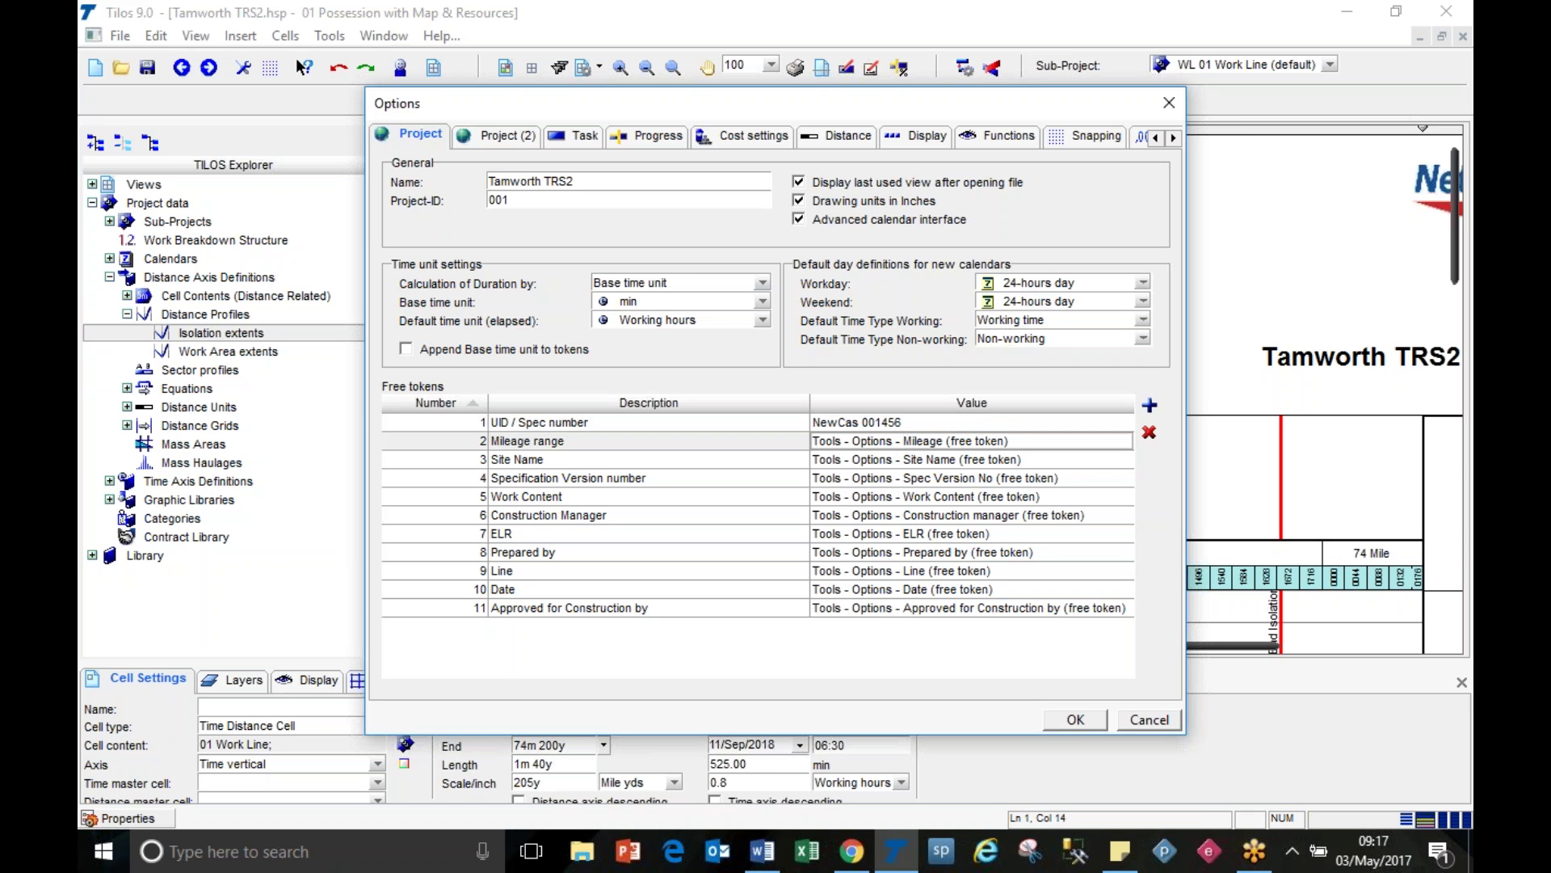
key(alt+Tab)
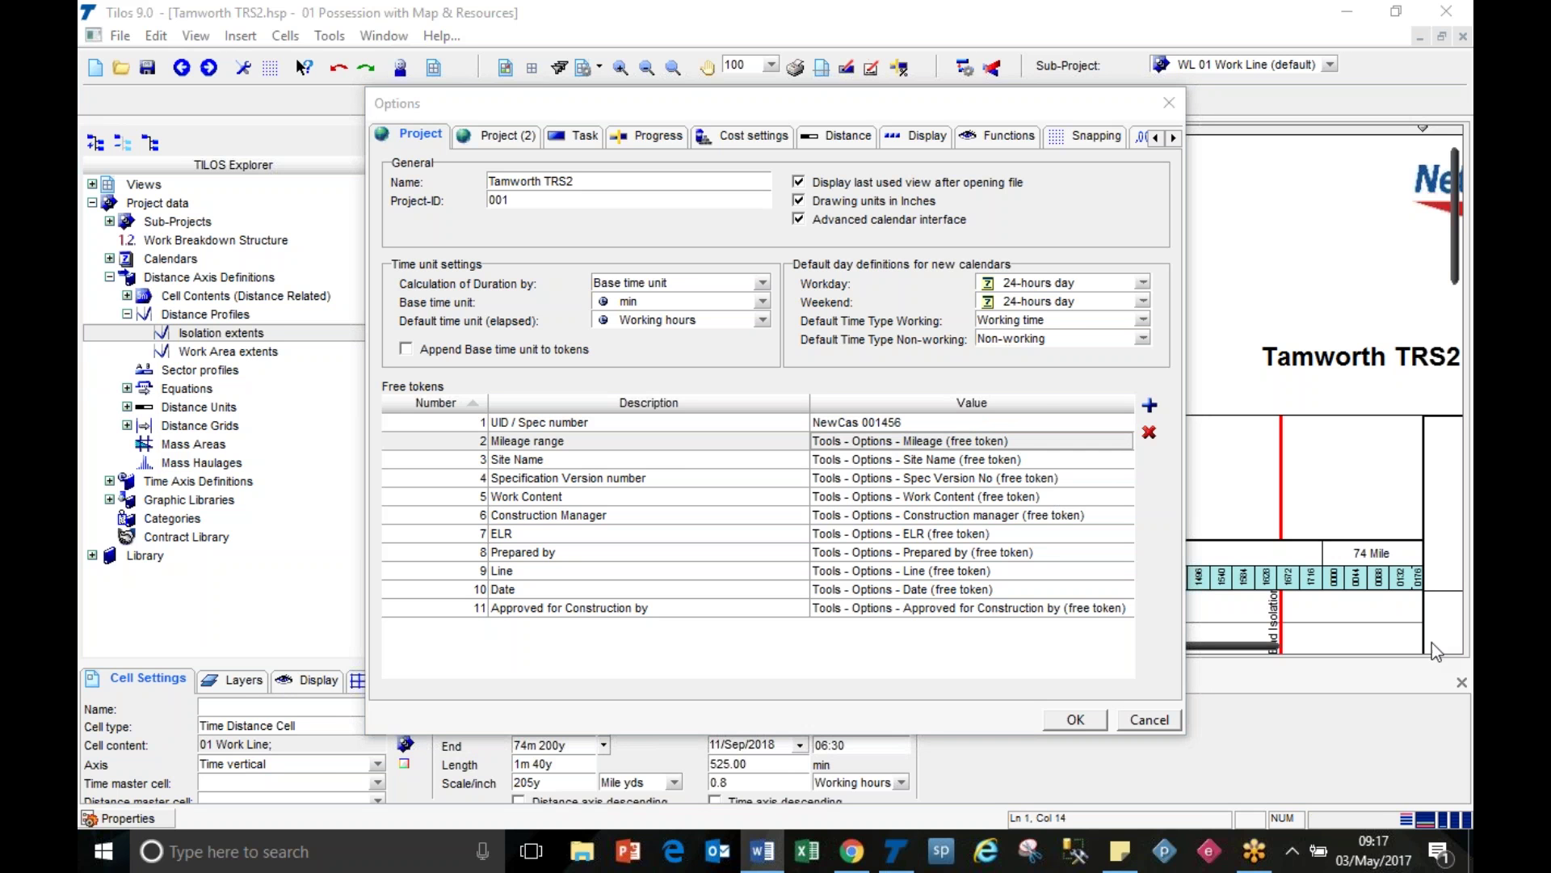
key(alt+Tab)
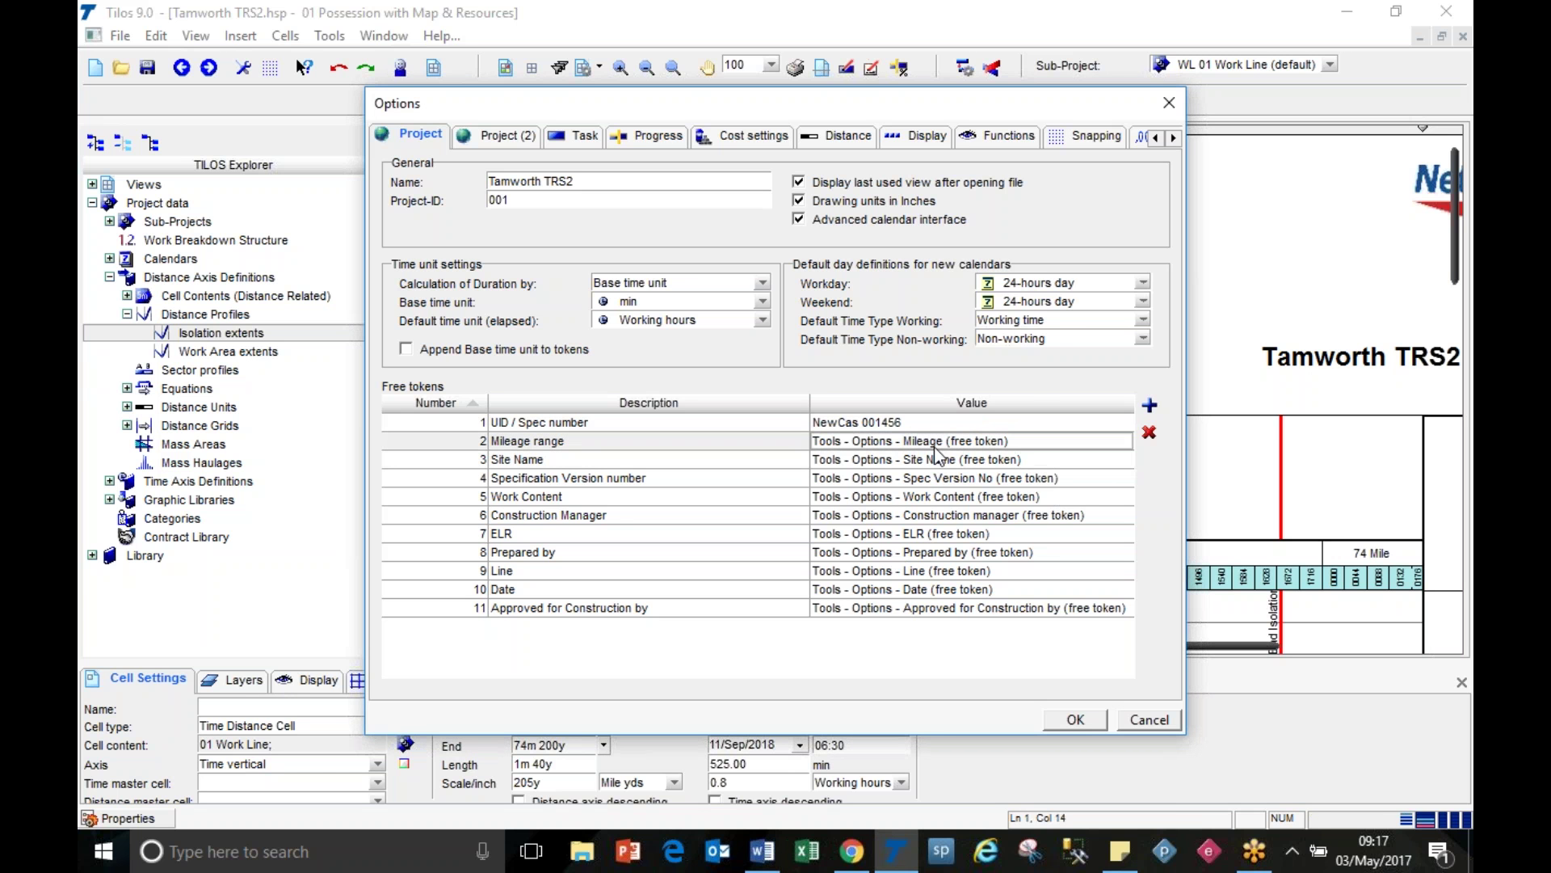
key(F2)
text(From 73m 660y to 73m 1220y)
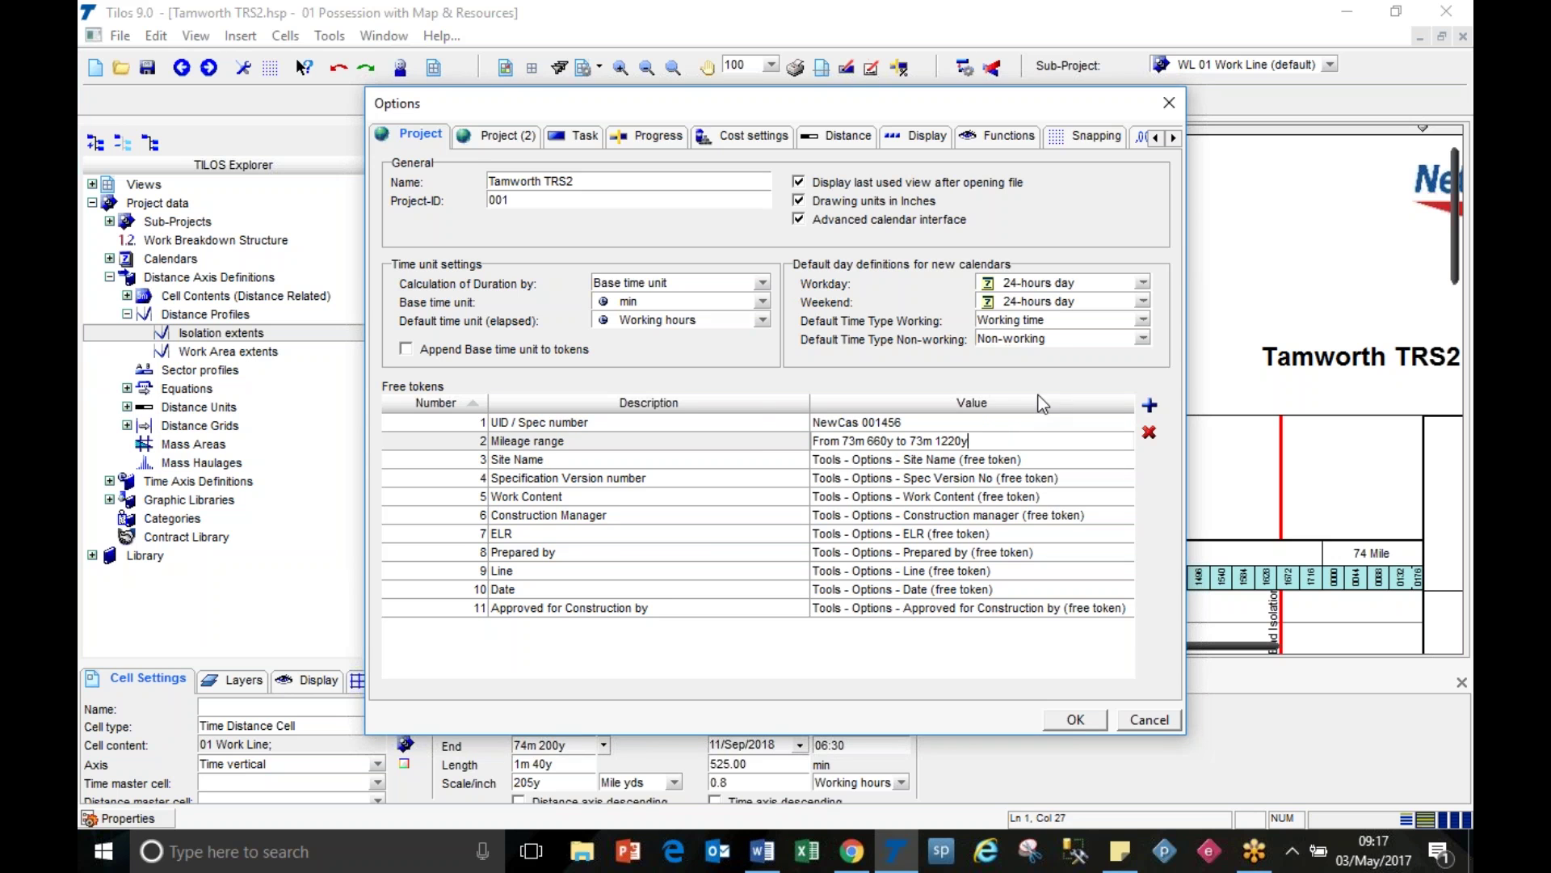
click(1074, 719)
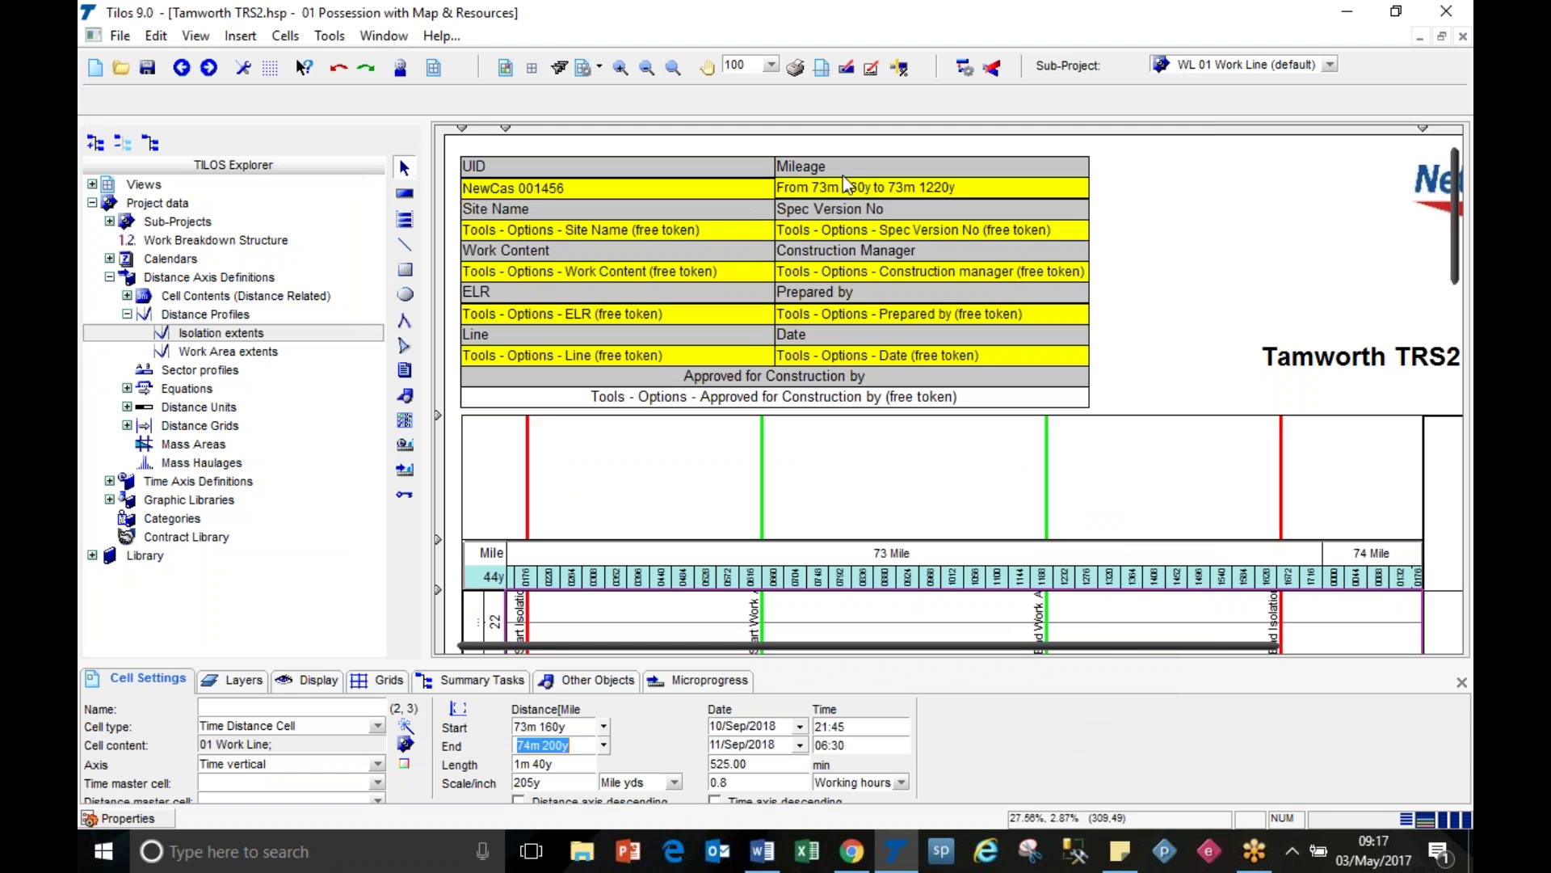
Step: Select the drawing's border cell and review the updated title block
click(1023, 239)
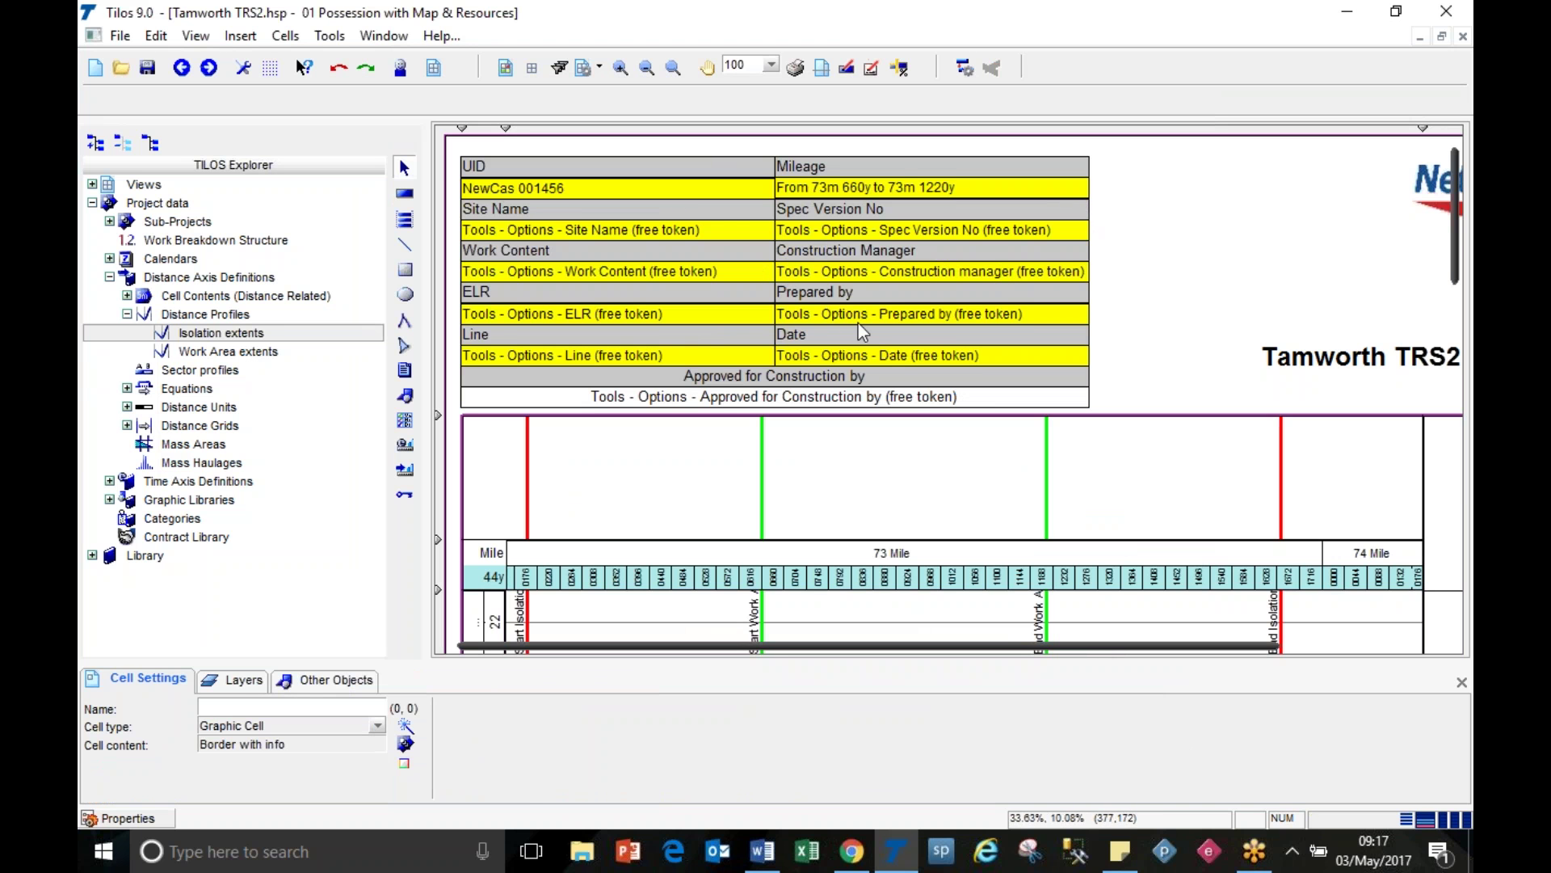
scroll(858, 323, down, 3)
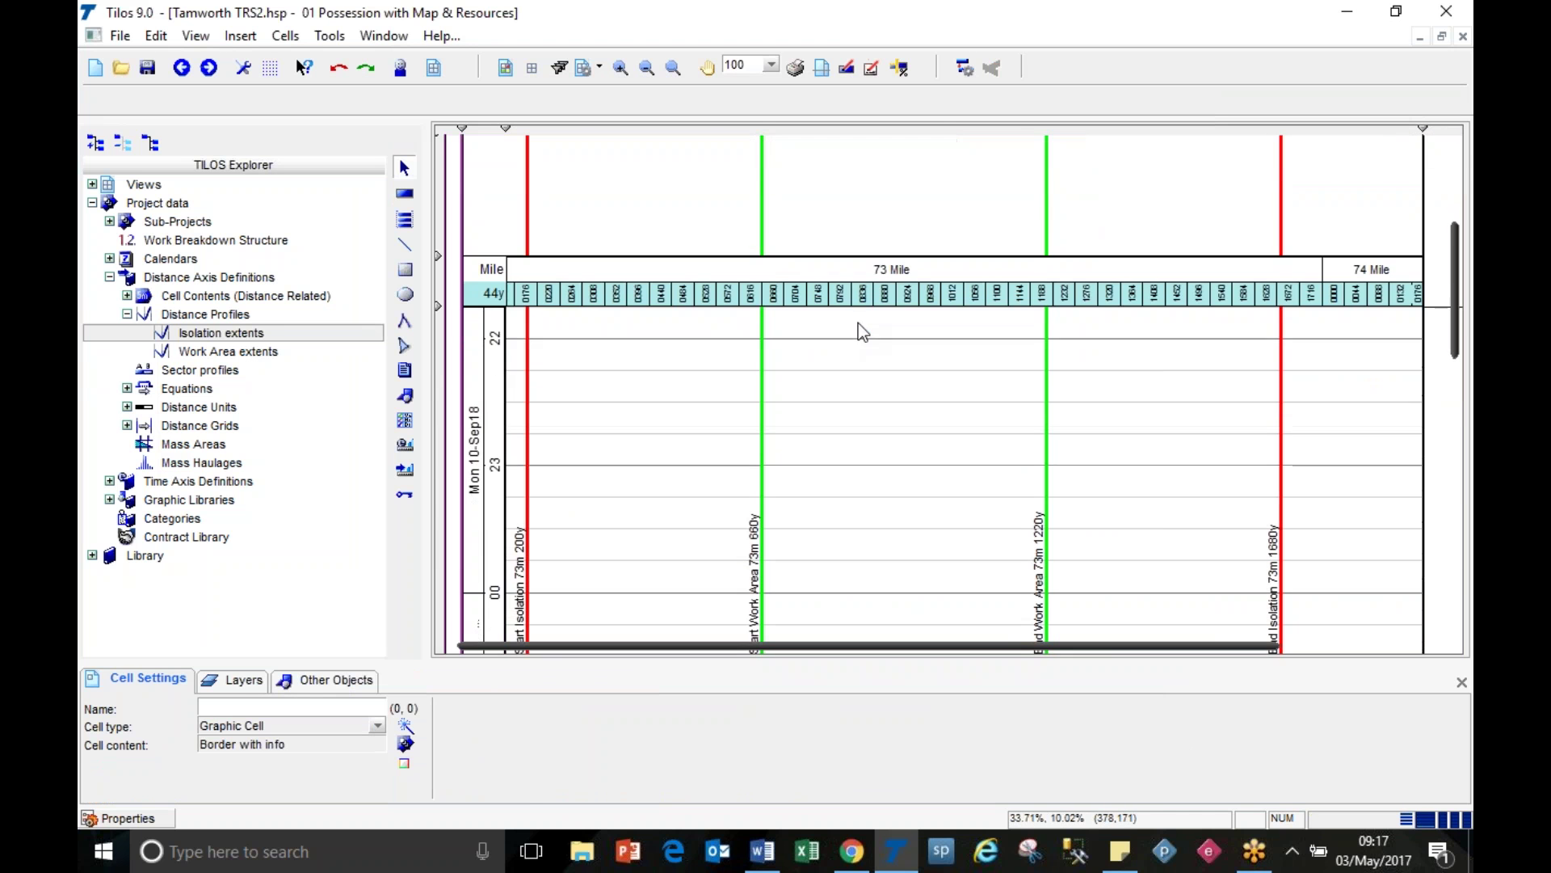
scroll(768, 277, down, 1)
scroll(683, 229, up, 1)
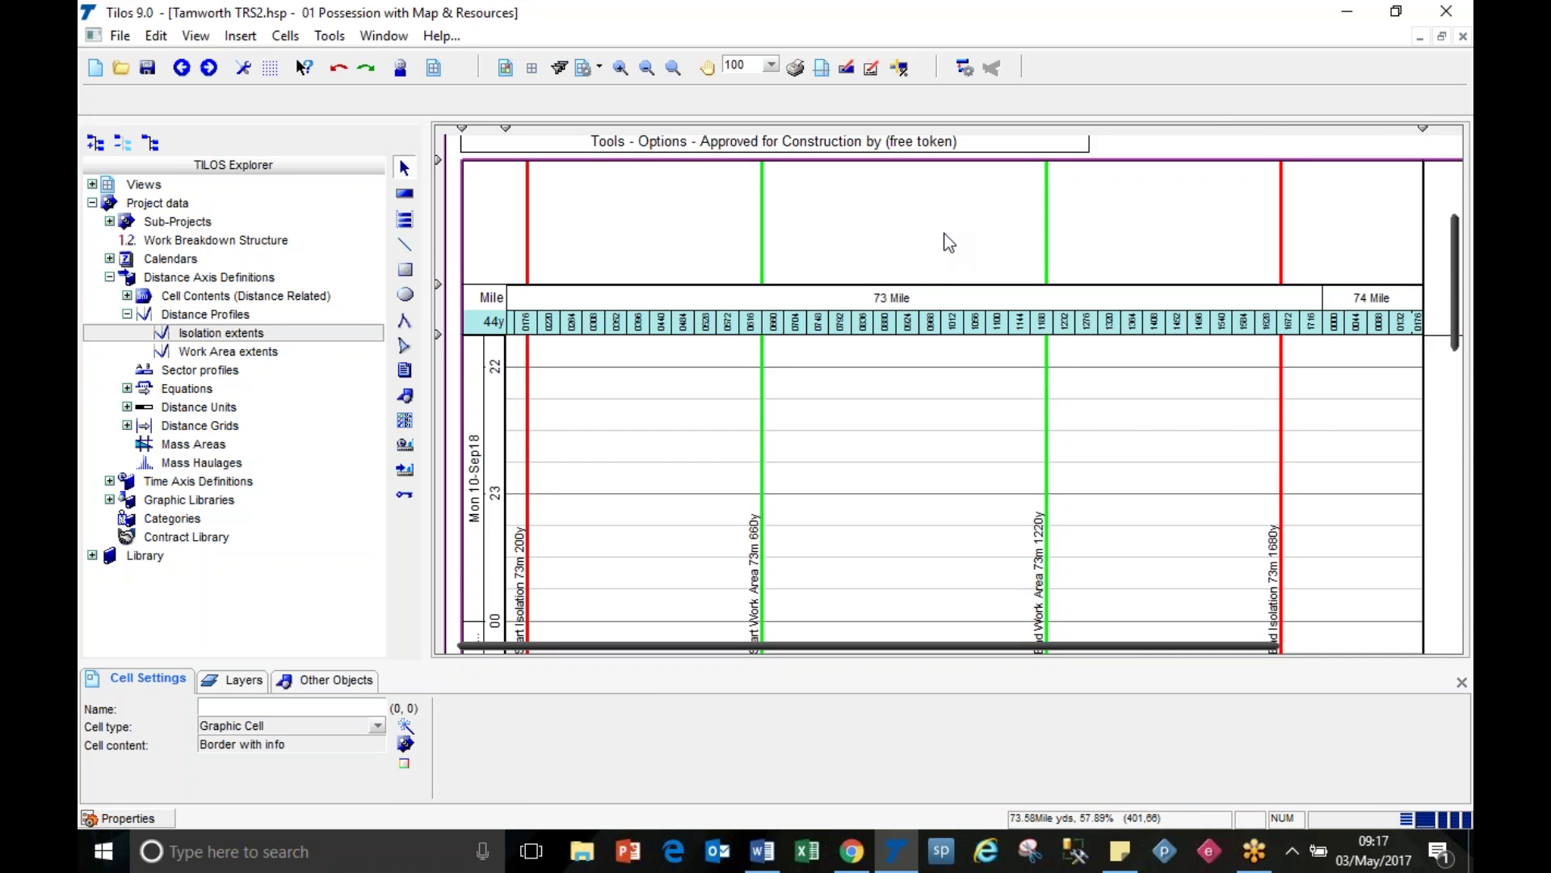
scroll(956, 403, down, 1)
scroll(957, 404, down, 1)
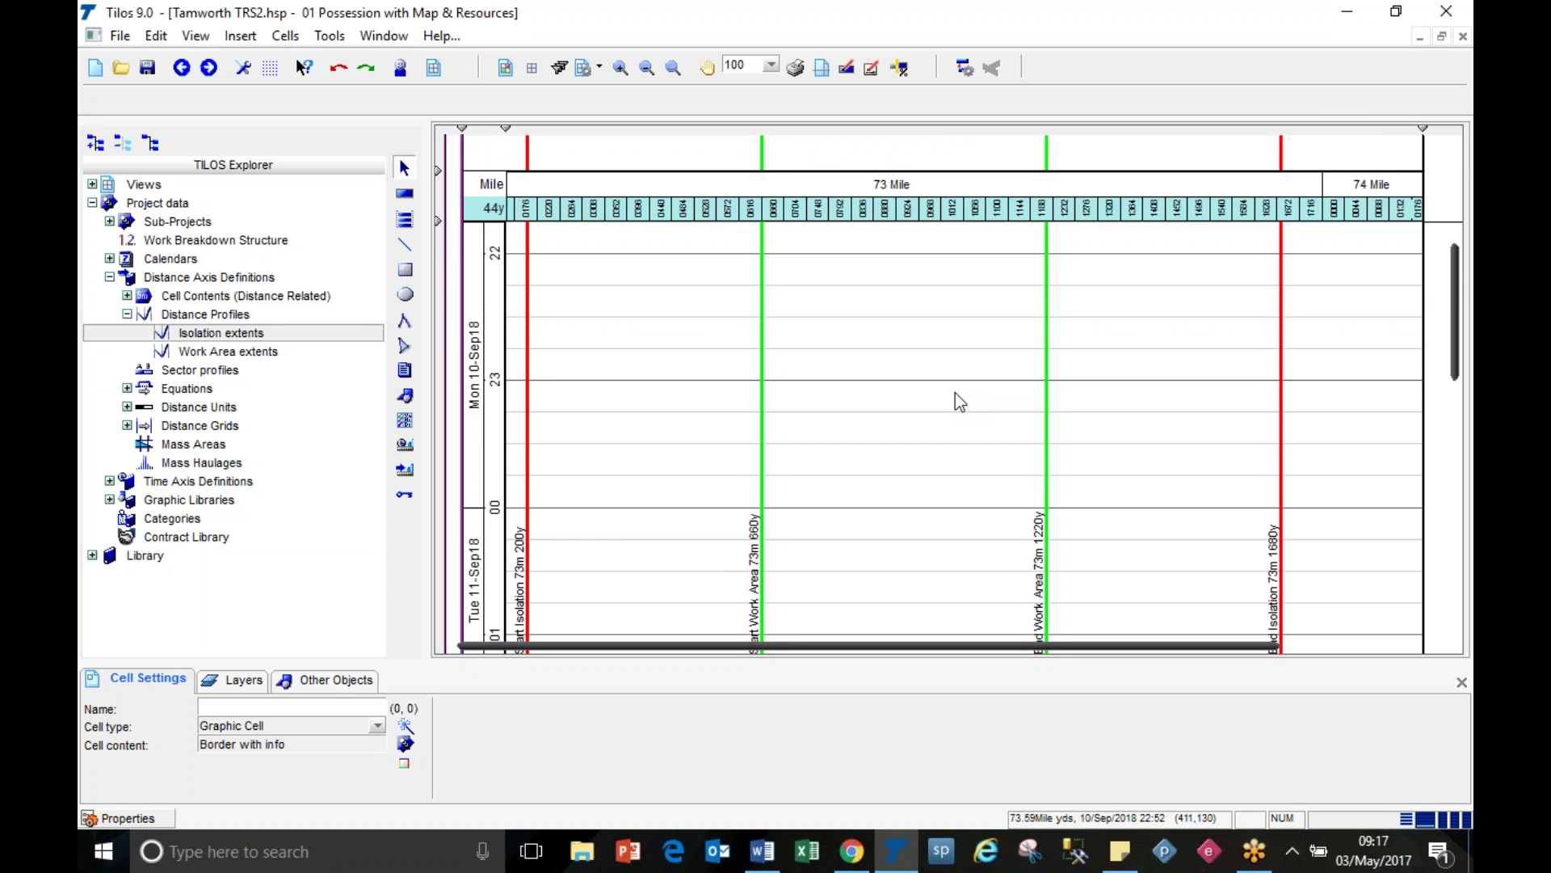
Step: Browse the Library's Task Groups list, then select the Task Group insertion tool
click(92, 203)
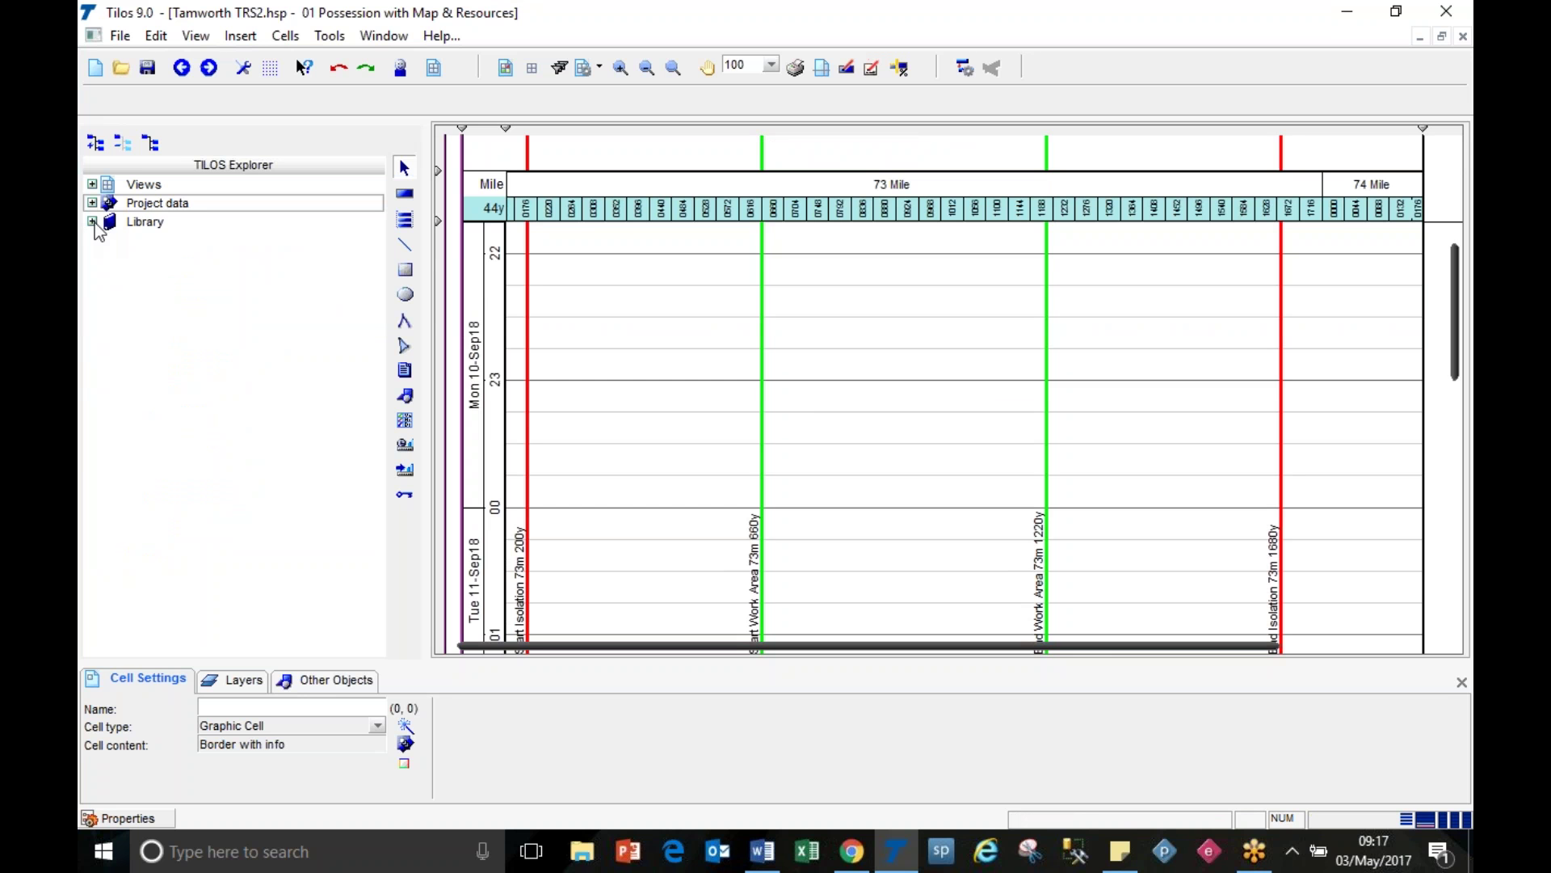
click(92, 221)
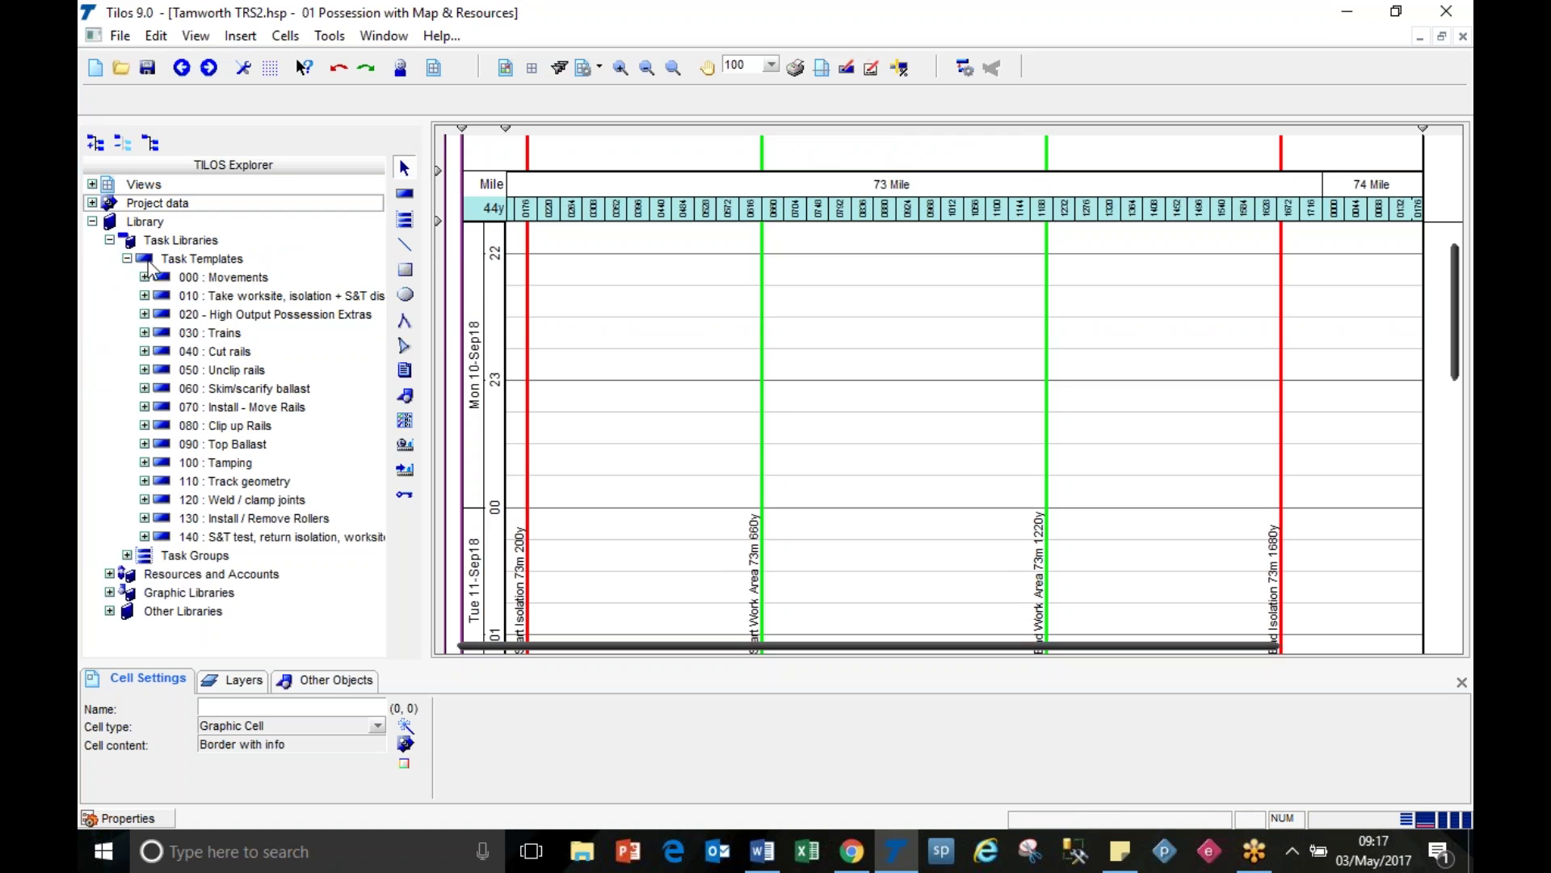
click(126, 259)
scroll(183, 330, down, 2)
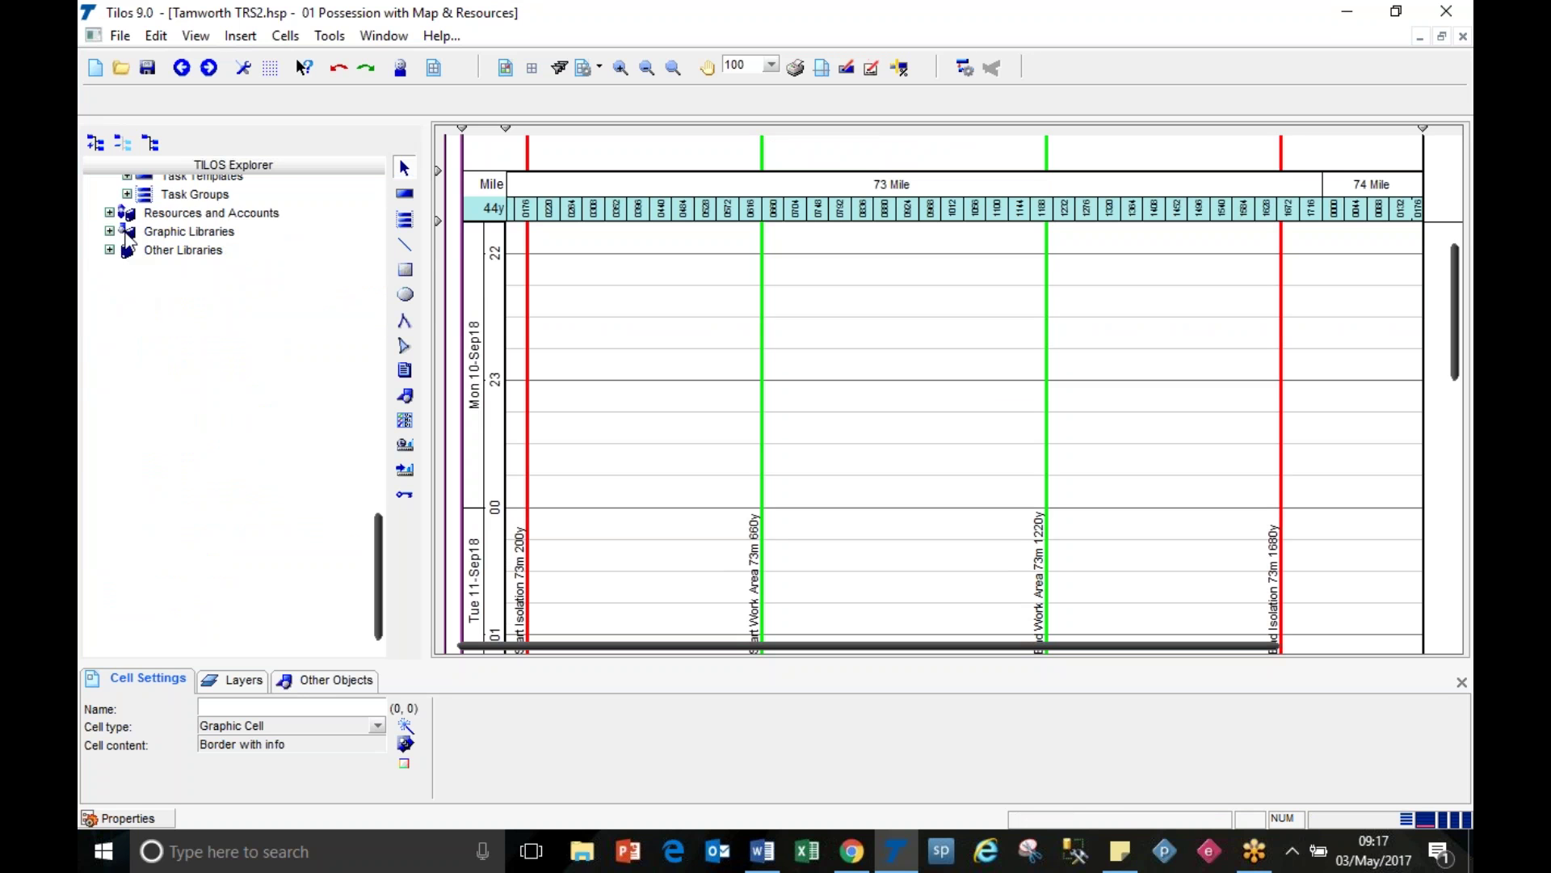
scroll(185, 329, up, 3)
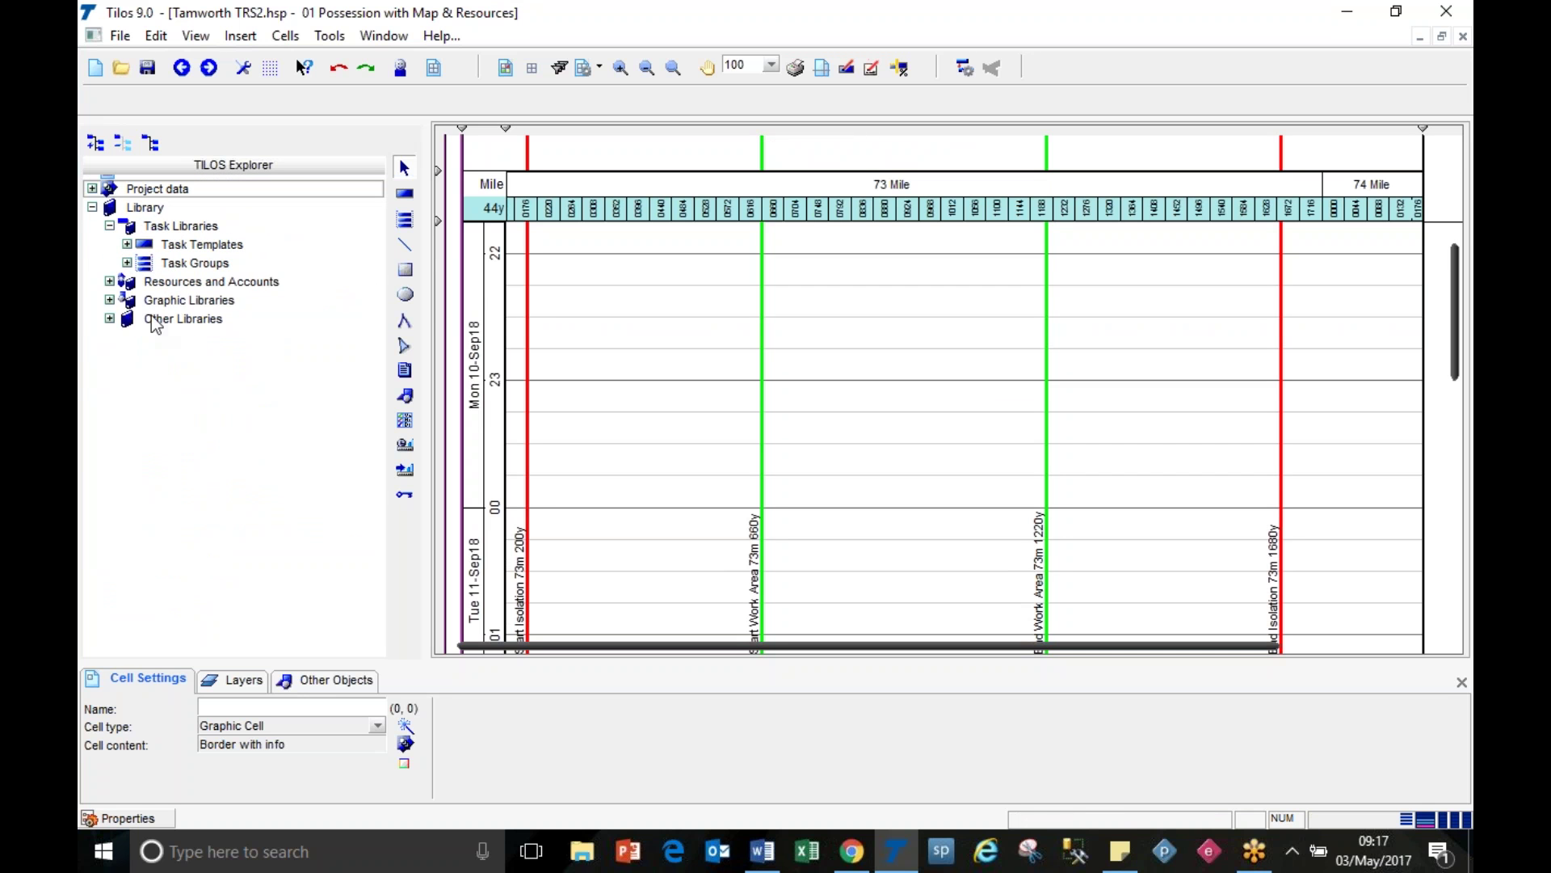
click(127, 262)
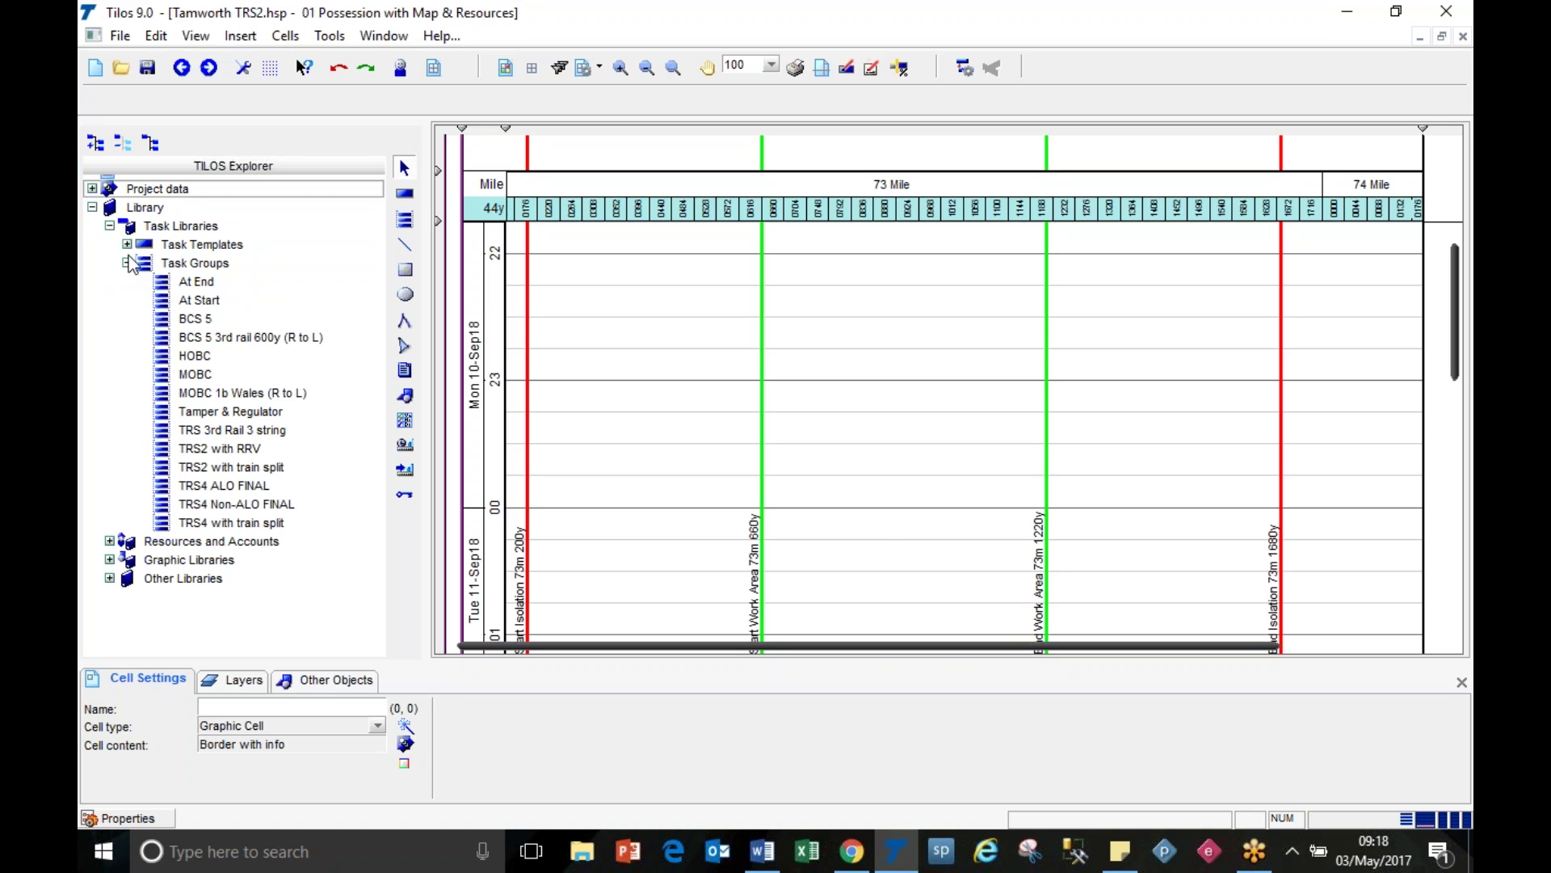
click(127, 263)
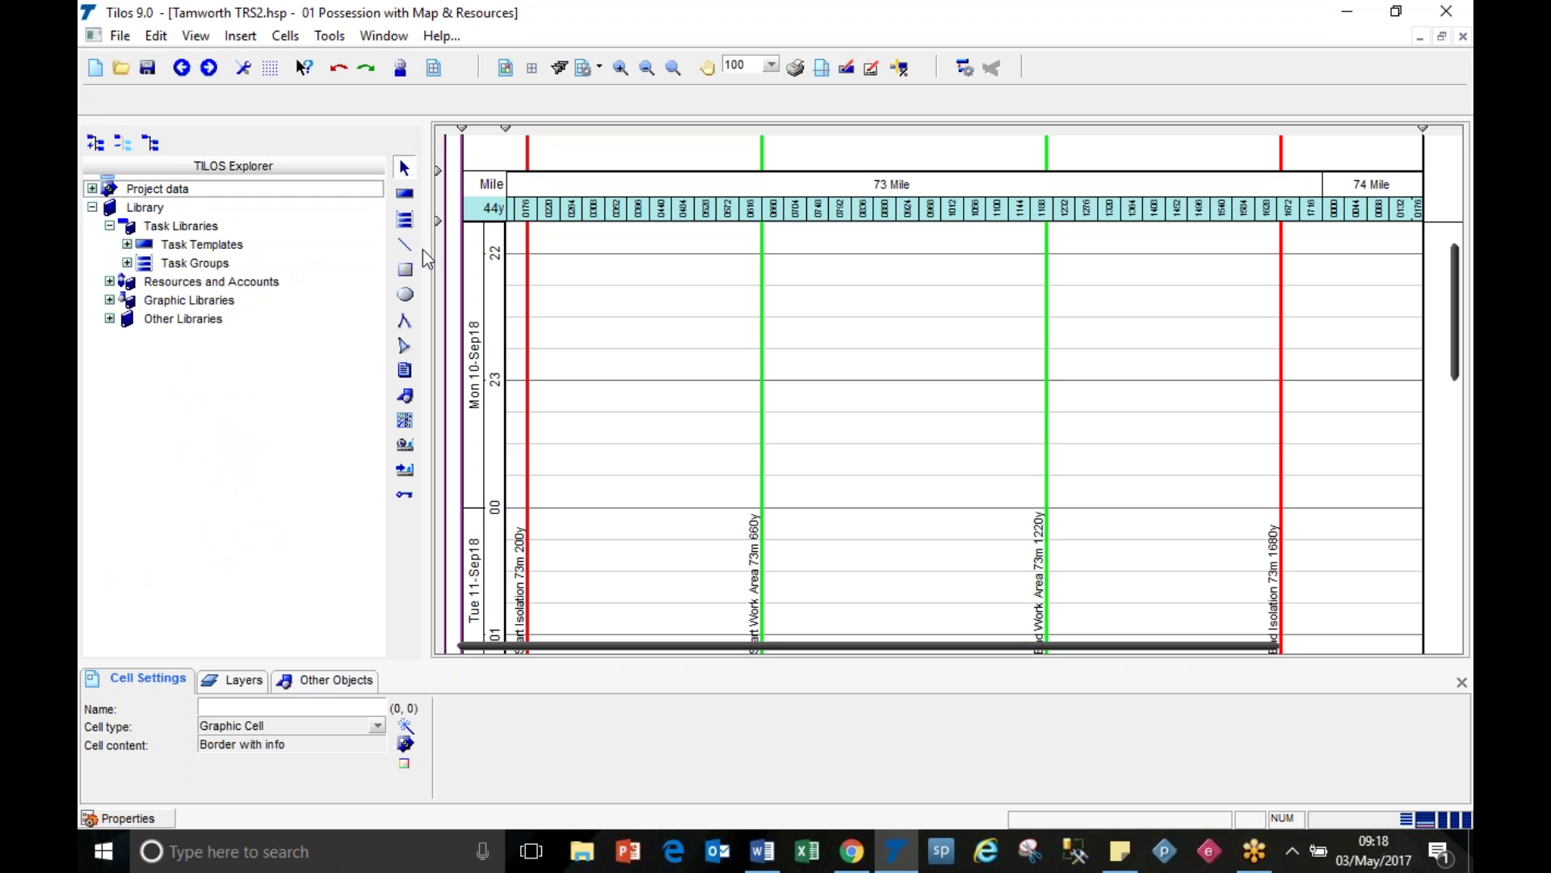
click(405, 220)
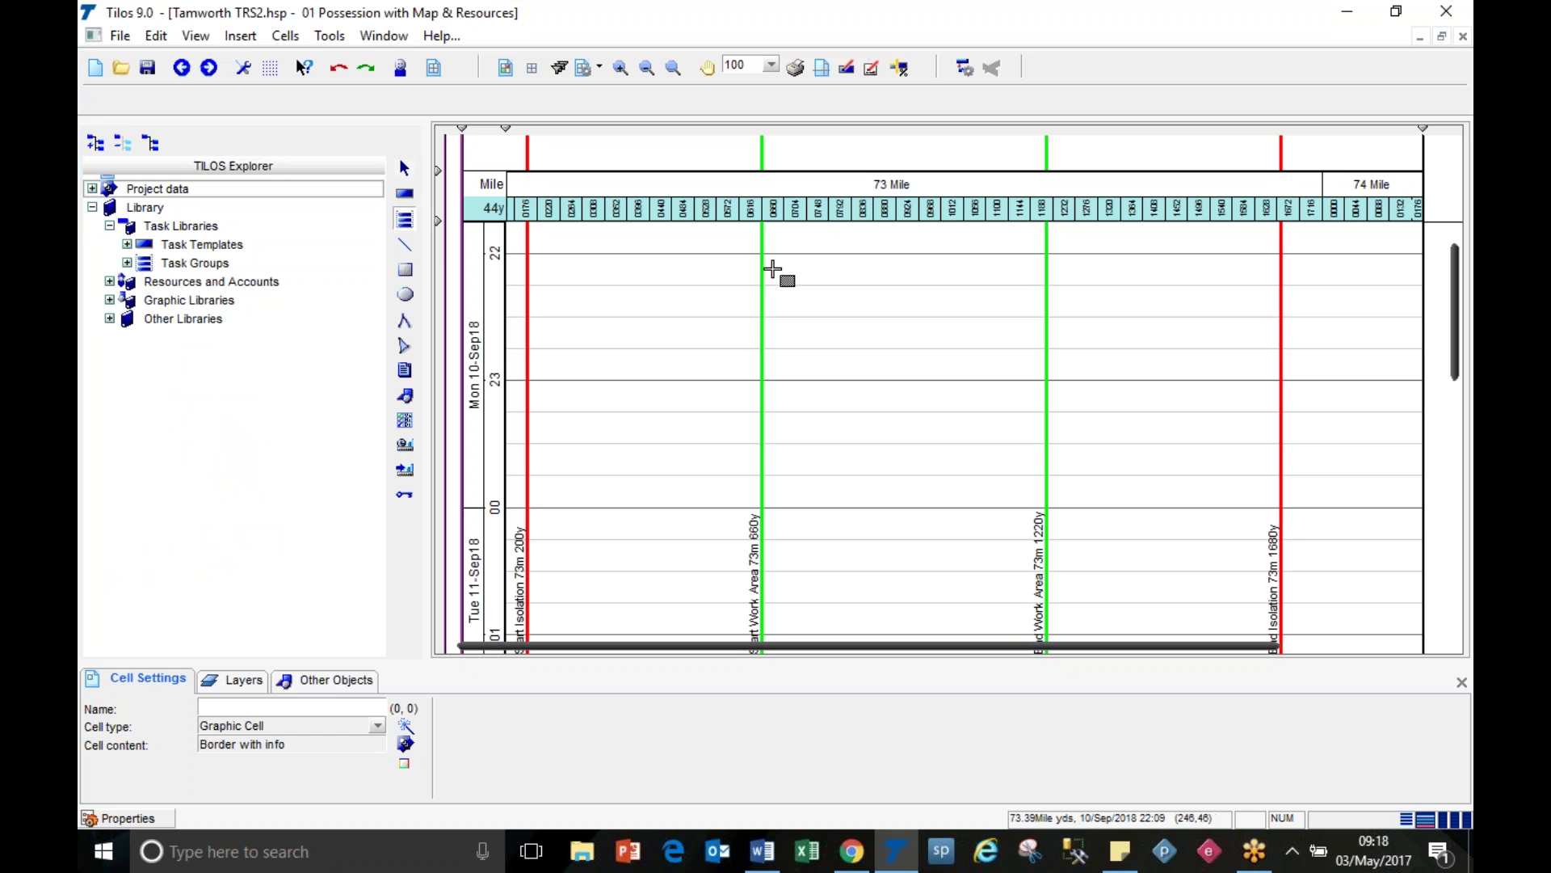
Step: Mark out the task group area and choose HOBC with the by Coordinates distance method
drag(764, 256, 1047, 372)
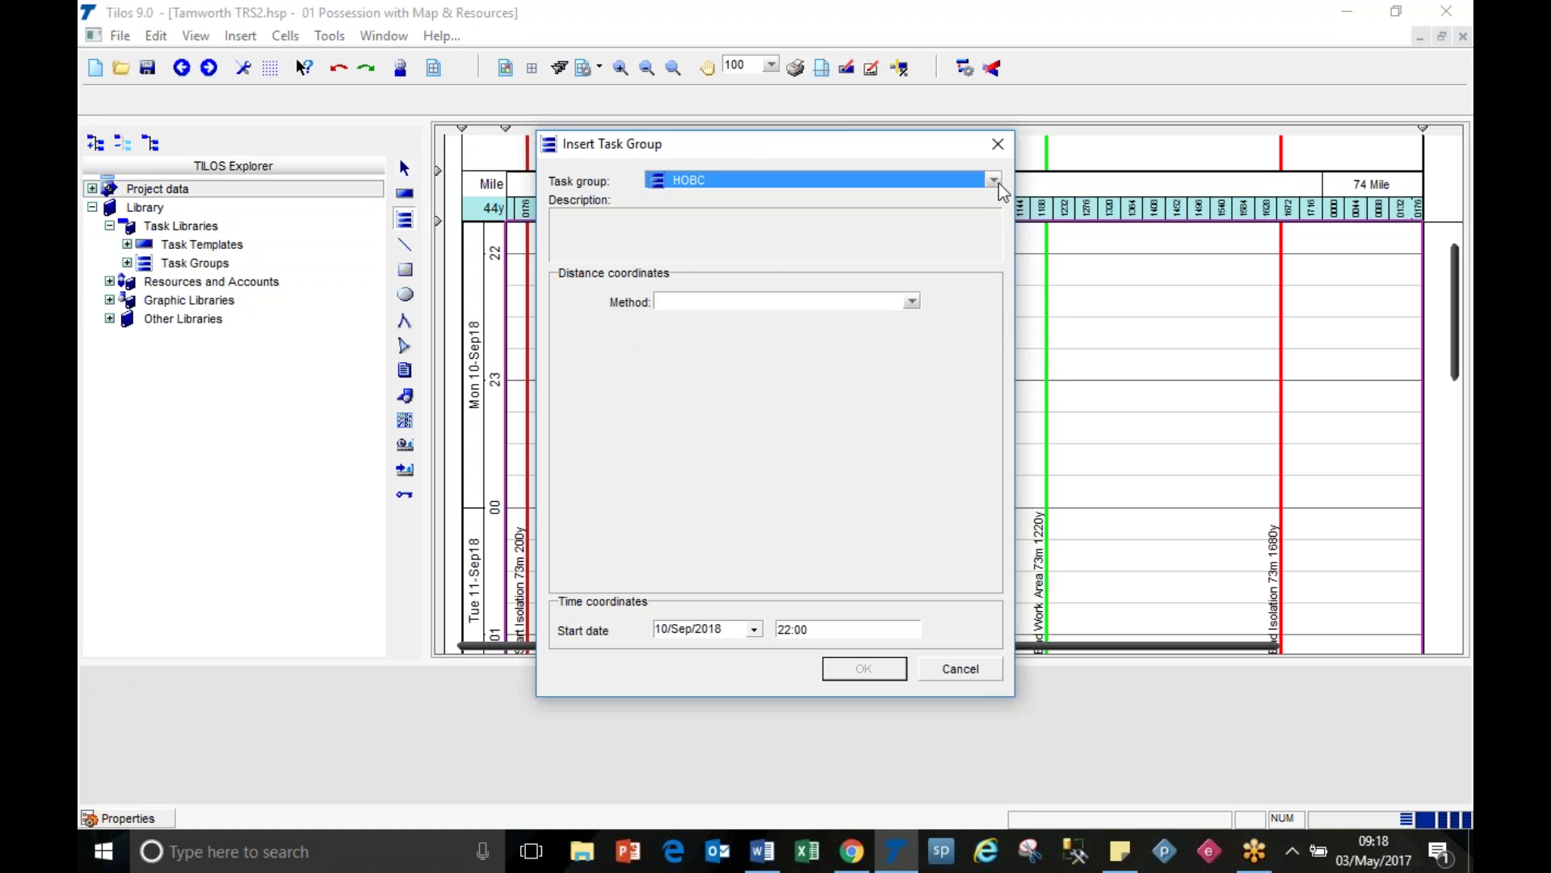
click(995, 181)
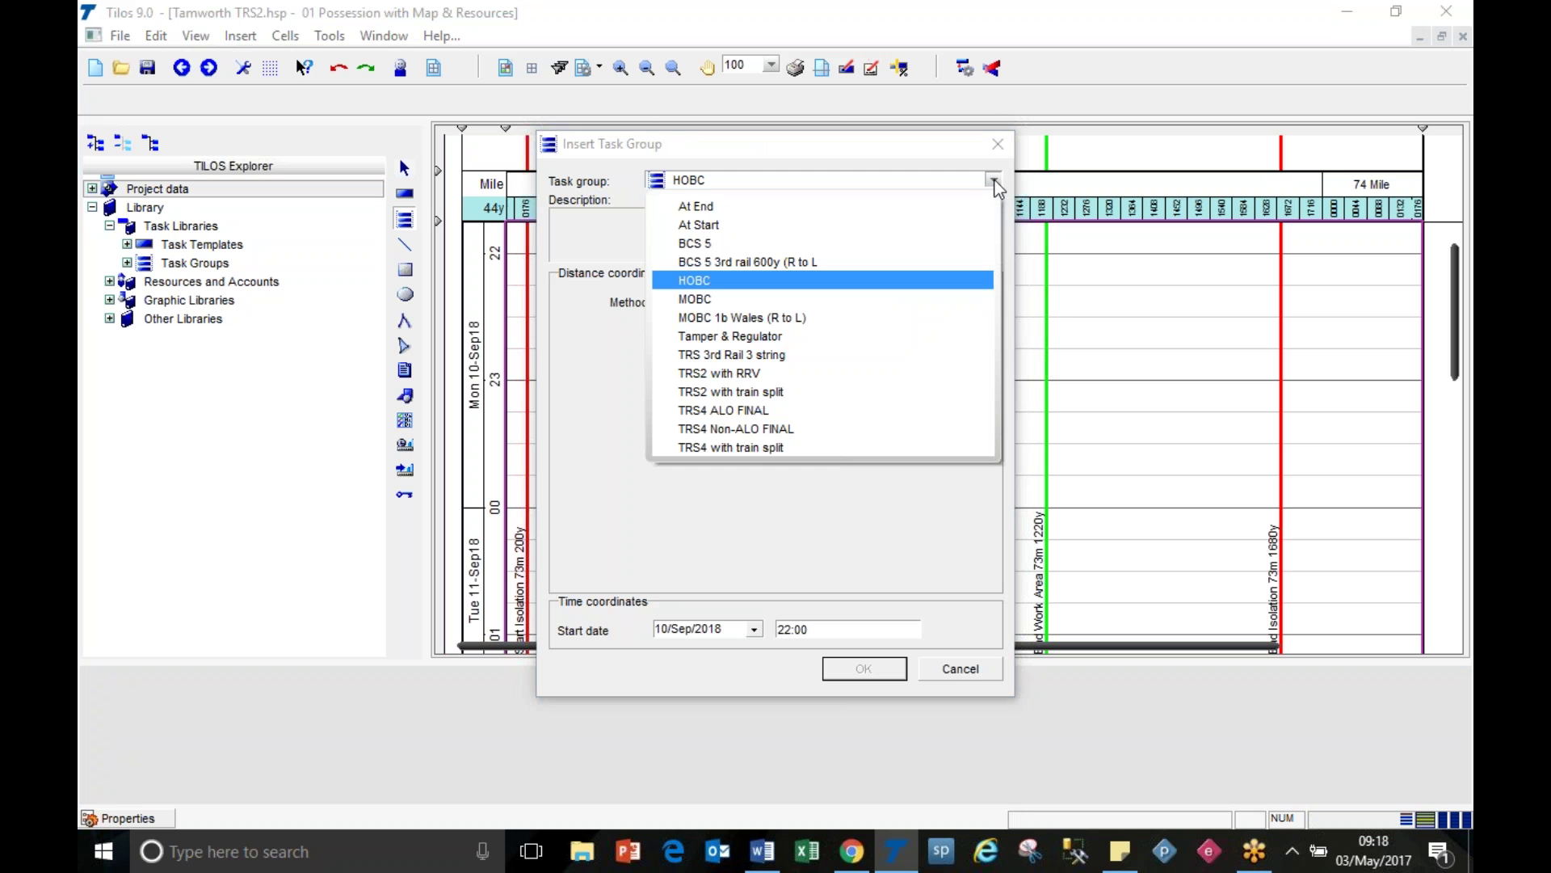
click(966, 282)
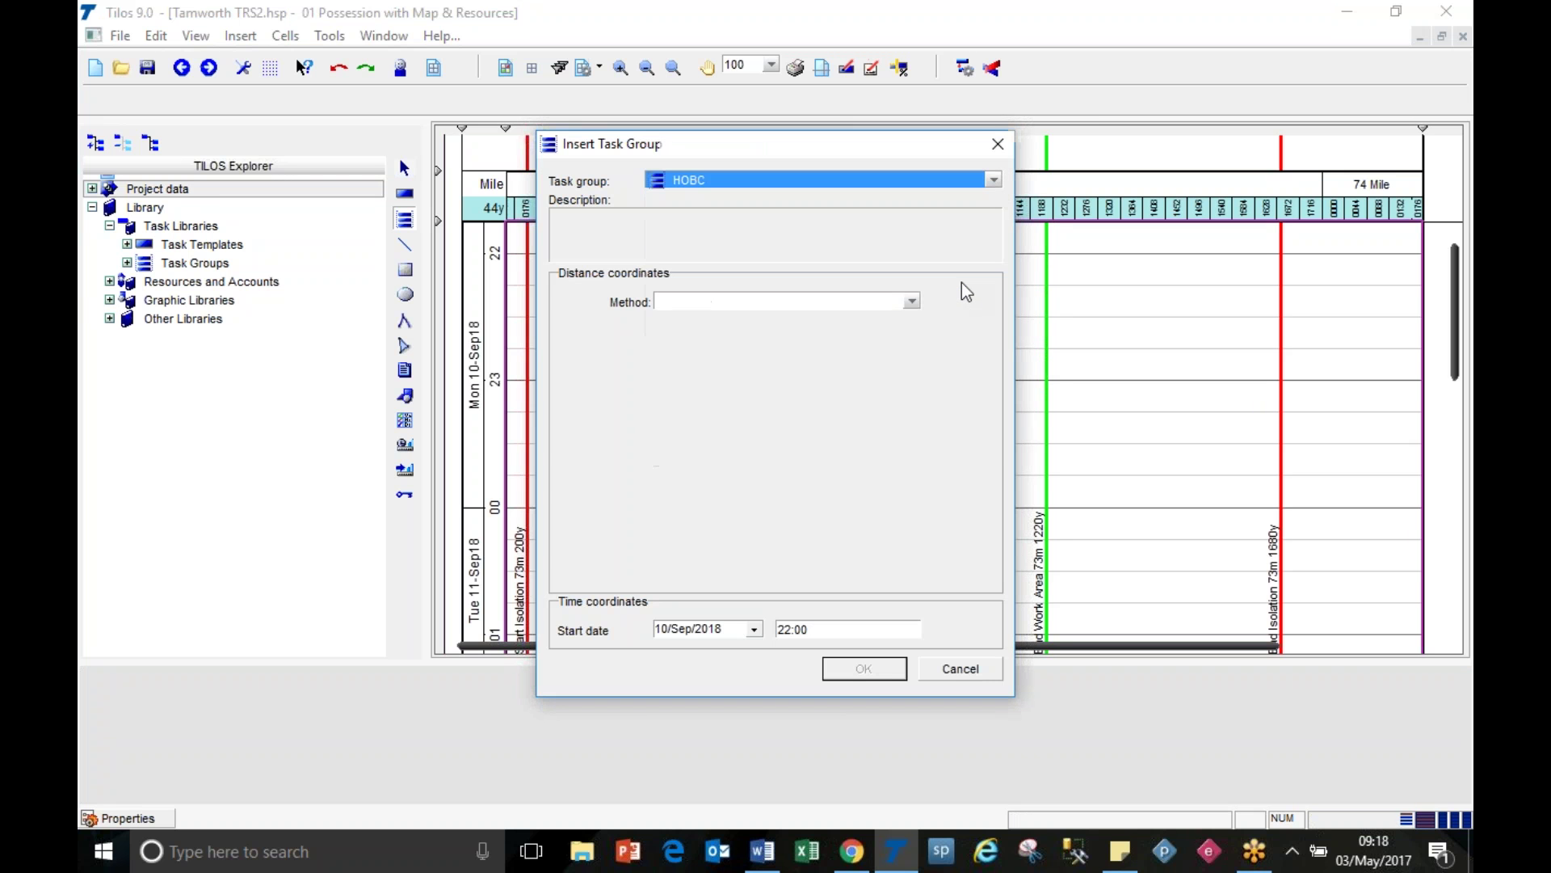
click(912, 301)
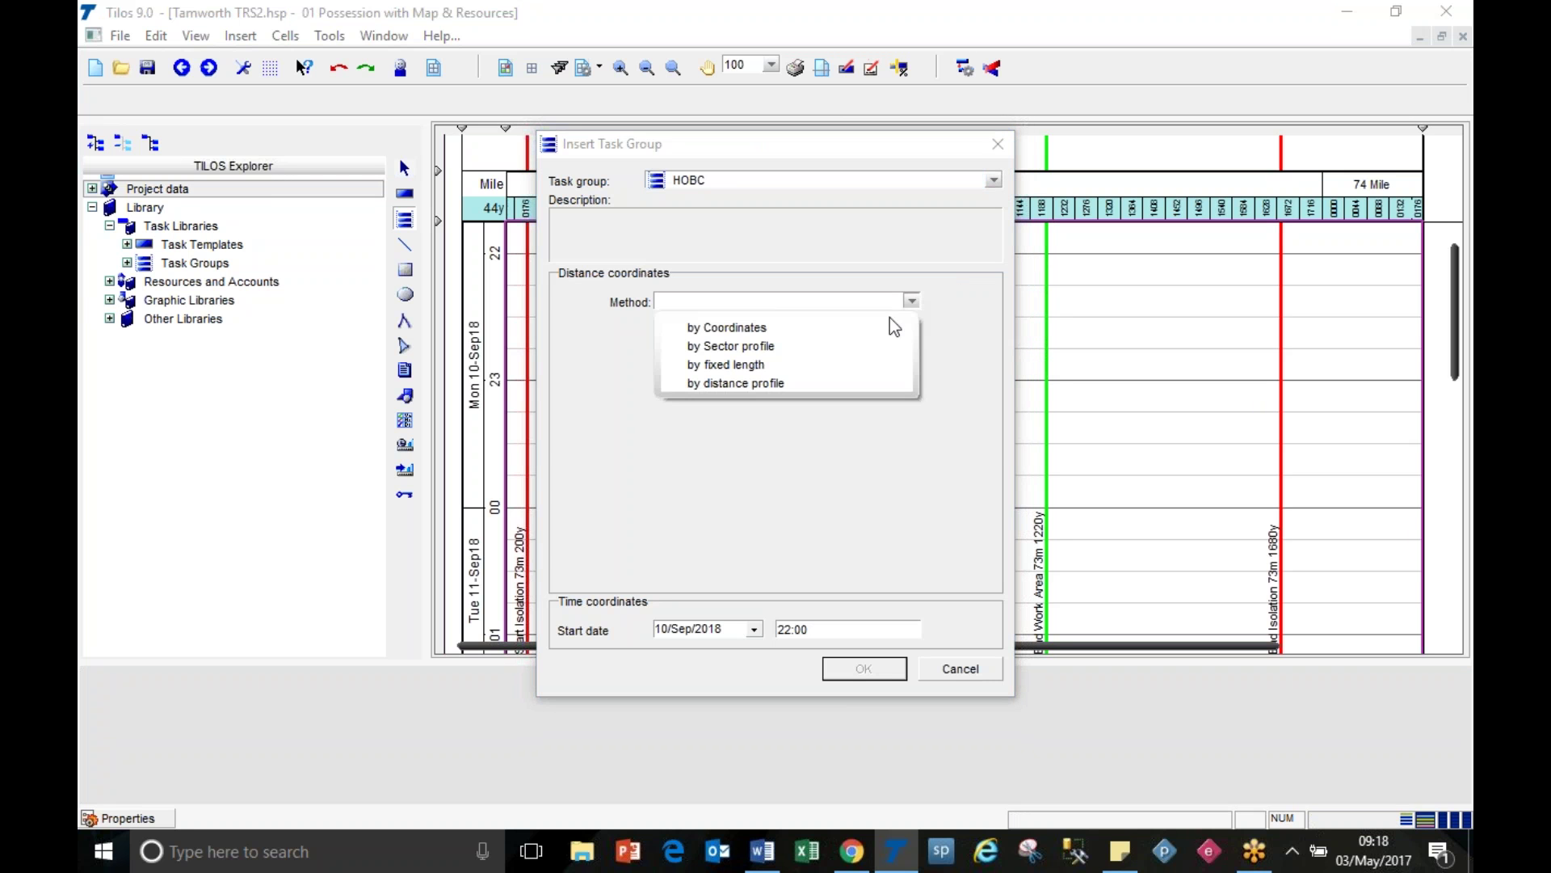
click(873, 332)
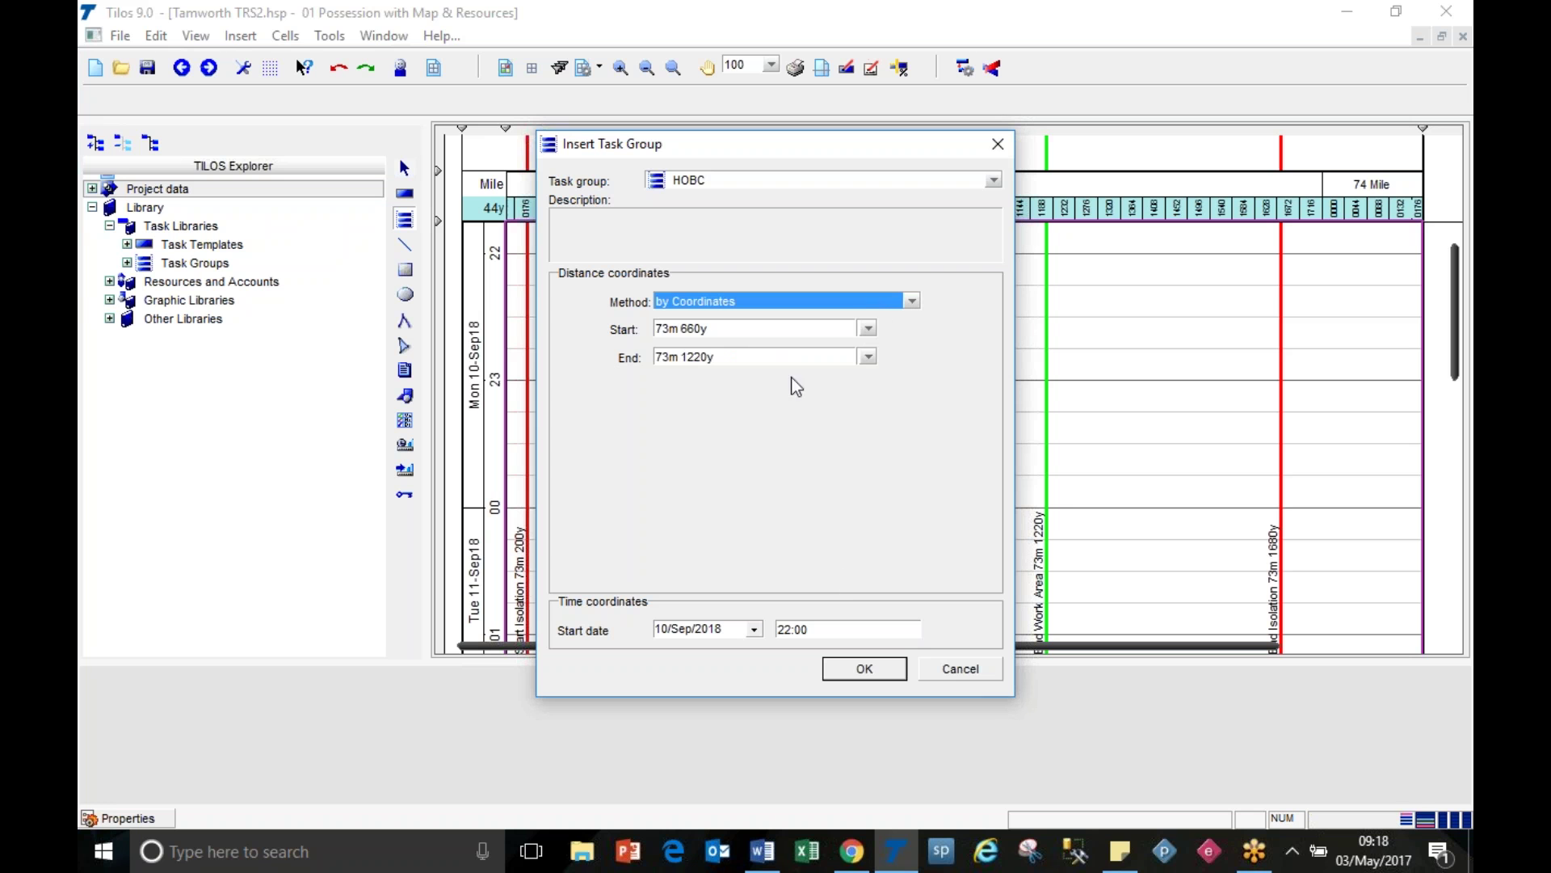
Step: Tie the start to Start Work Area, keep 10/Sep/2018 22:00, and insert the group
click(708, 336)
key(Tab)
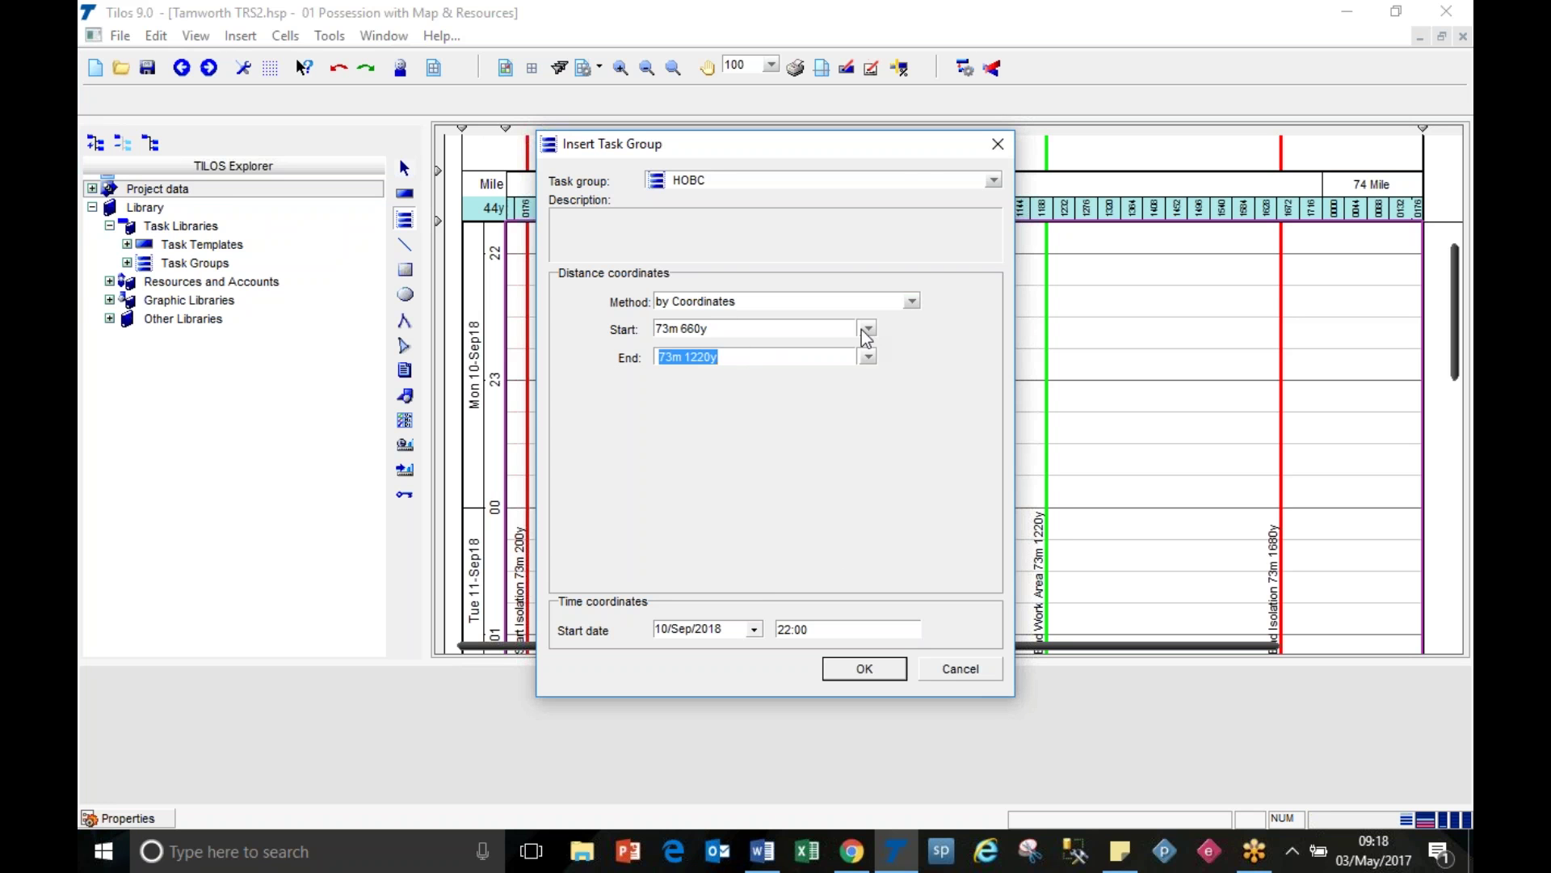
click(866, 331)
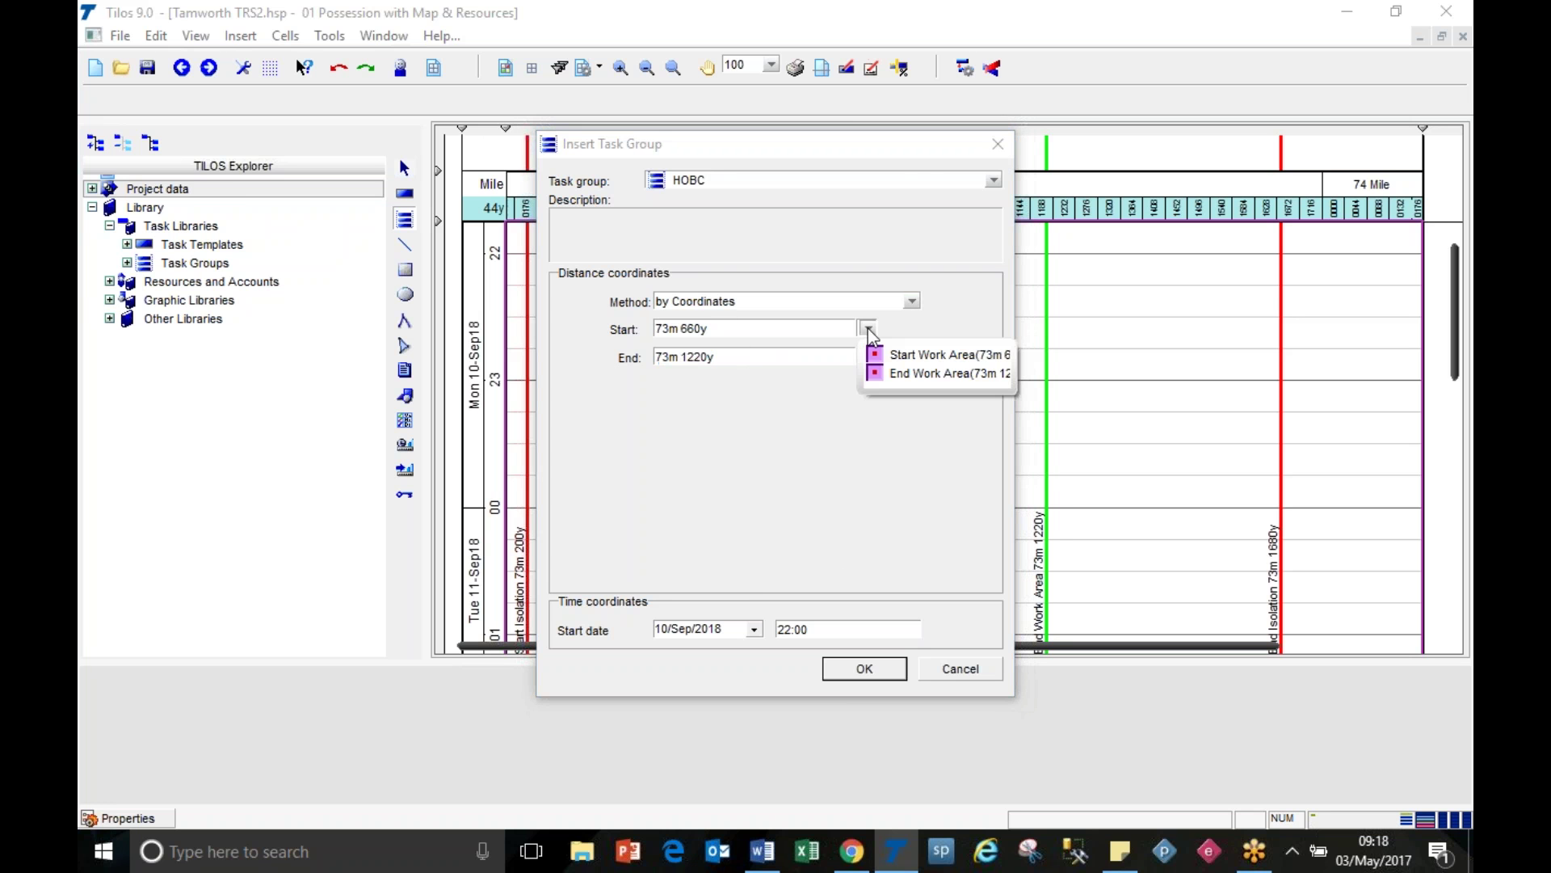
click(974, 357)
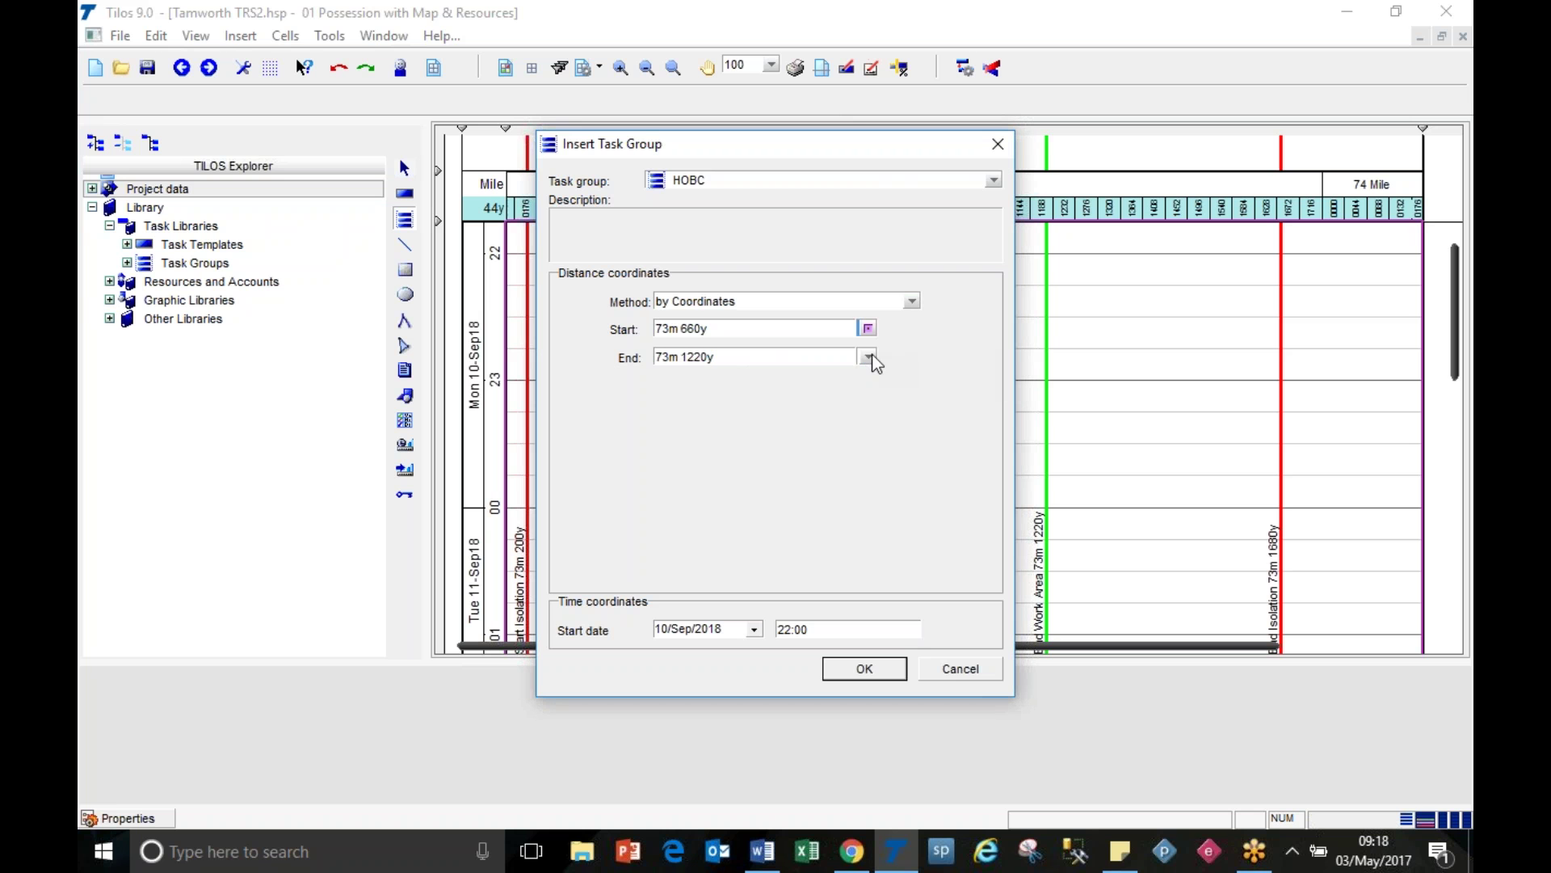
click(796, 629)
key(shift+Tab)
key(Tab)
click(879, 671)
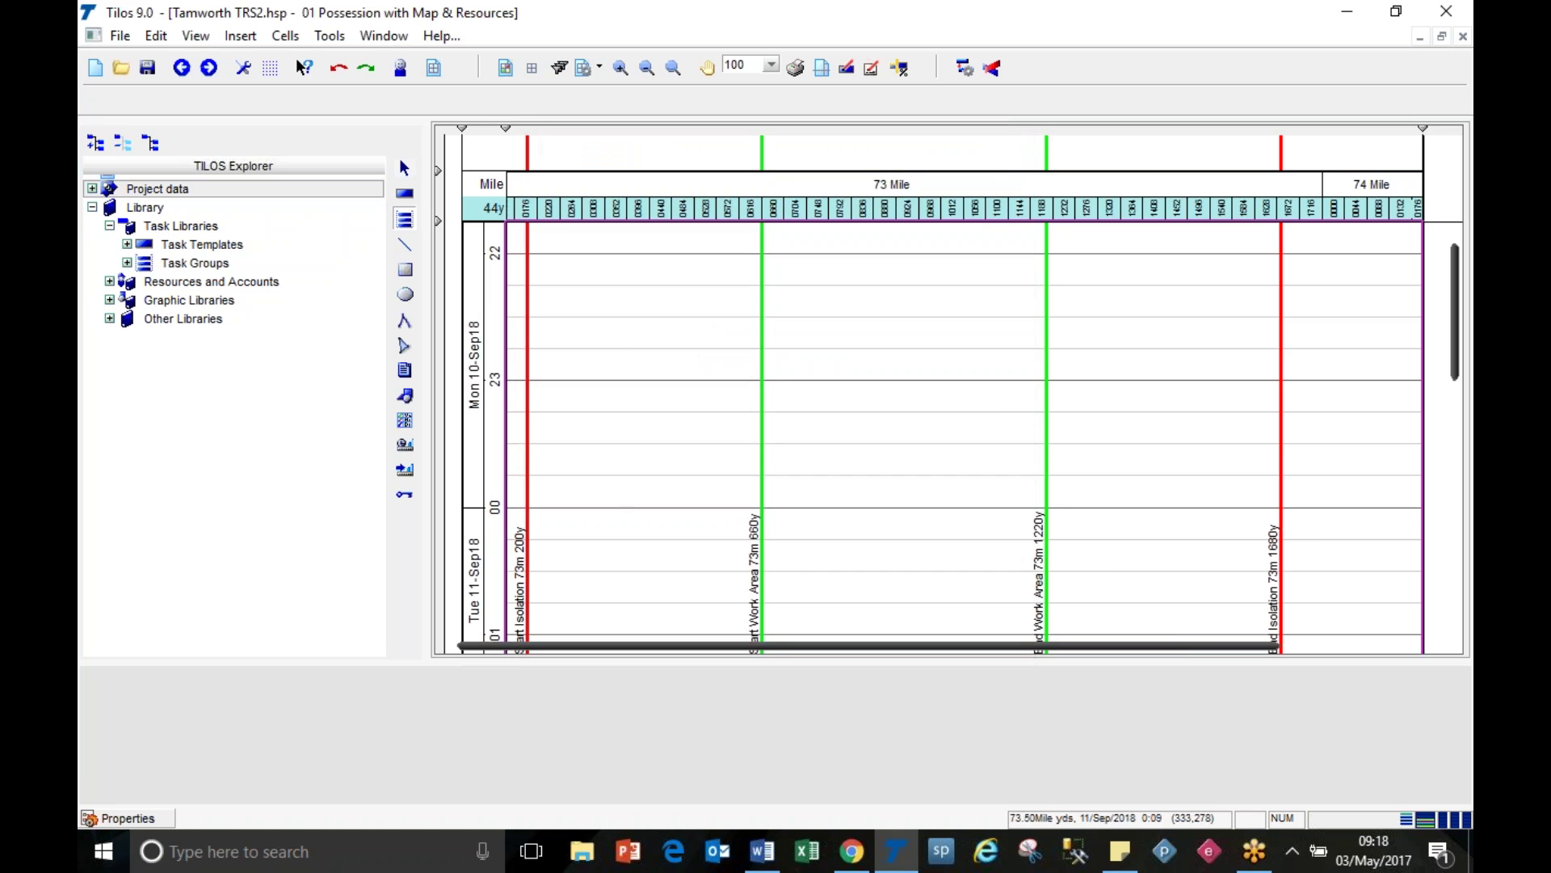
click(1154, 469)
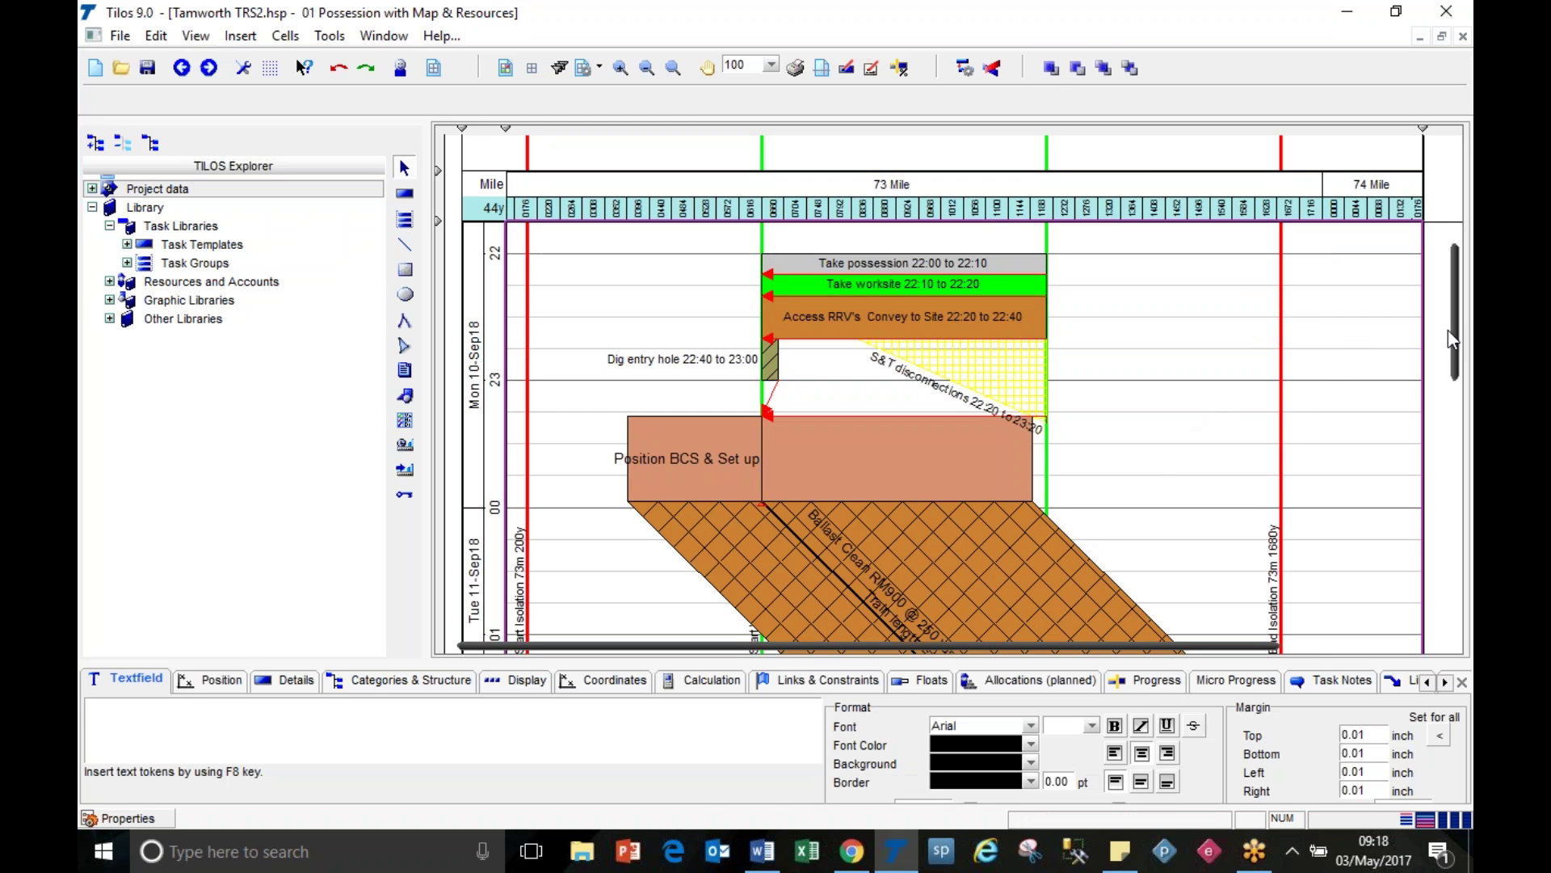
drag(1455, 323, 1428, 533)
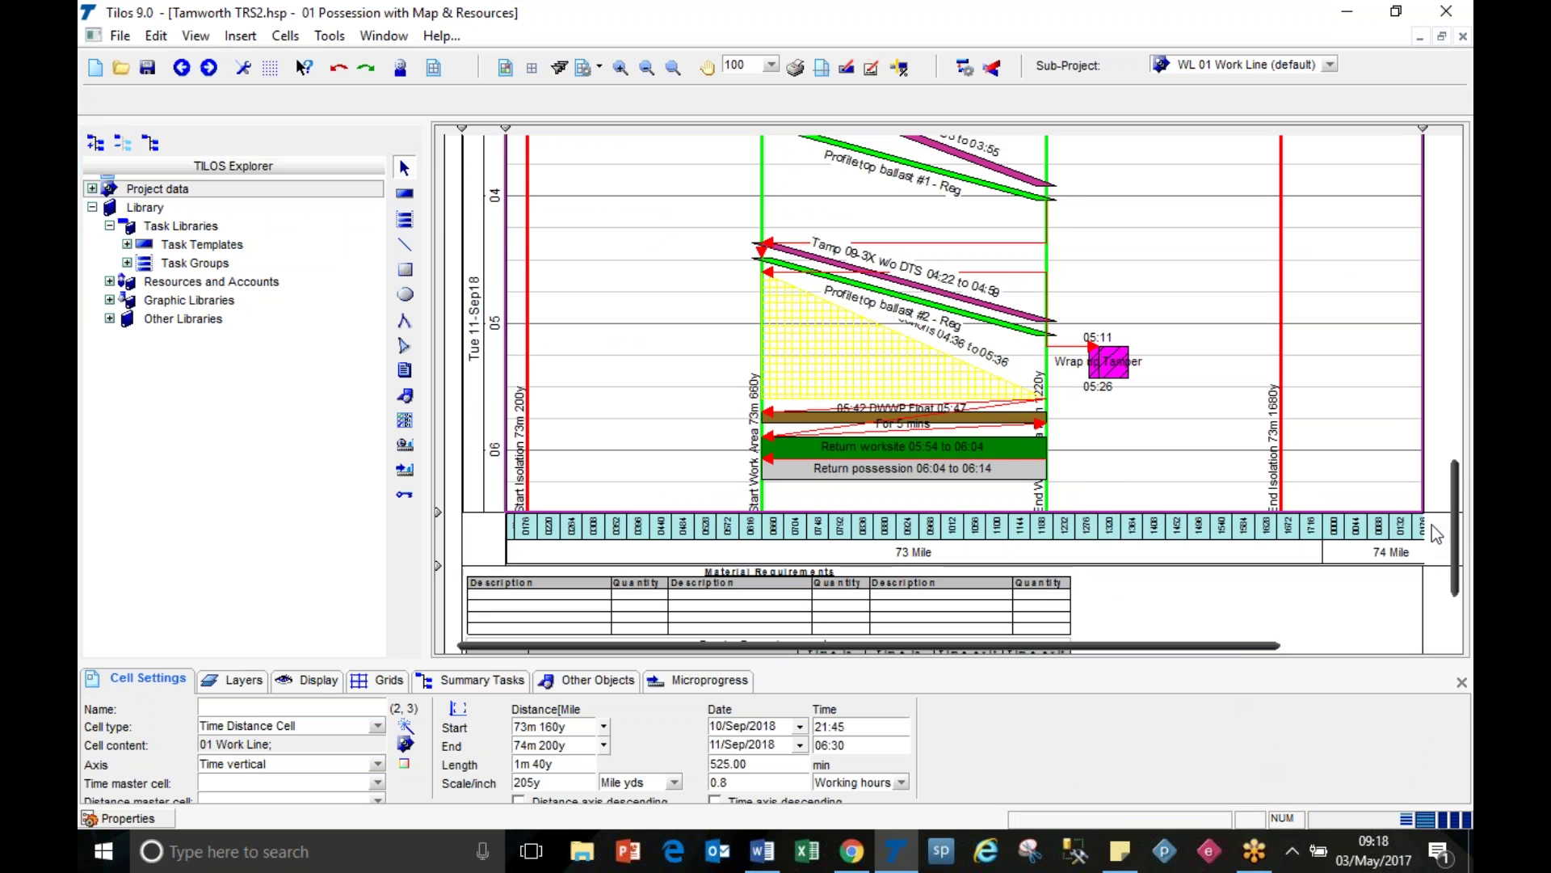
drag(1432, 525, 1433, 336)
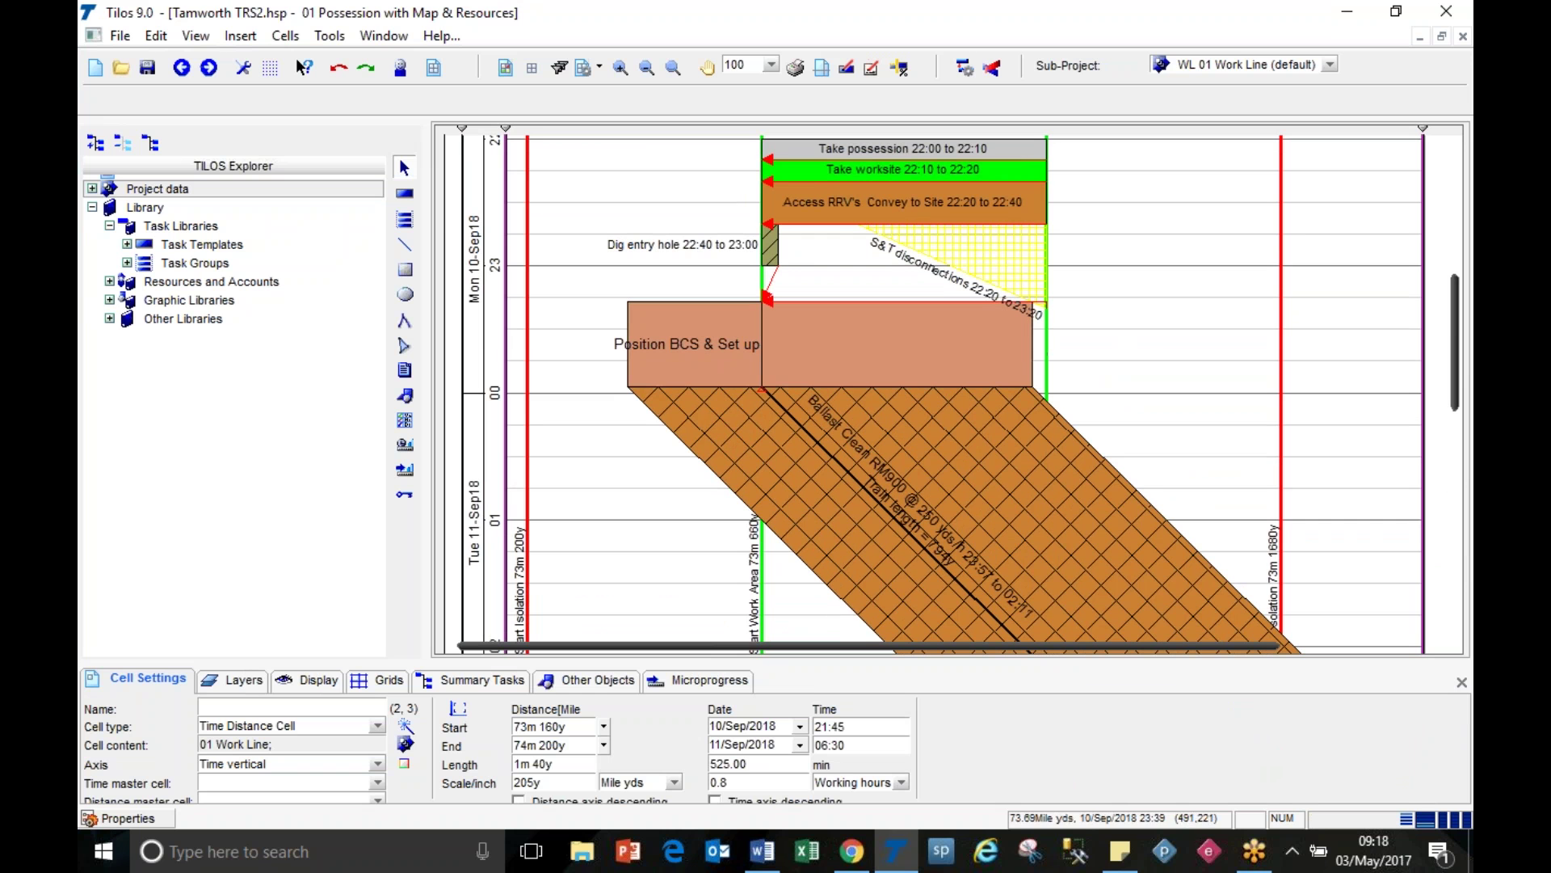
key(alt+Tab)
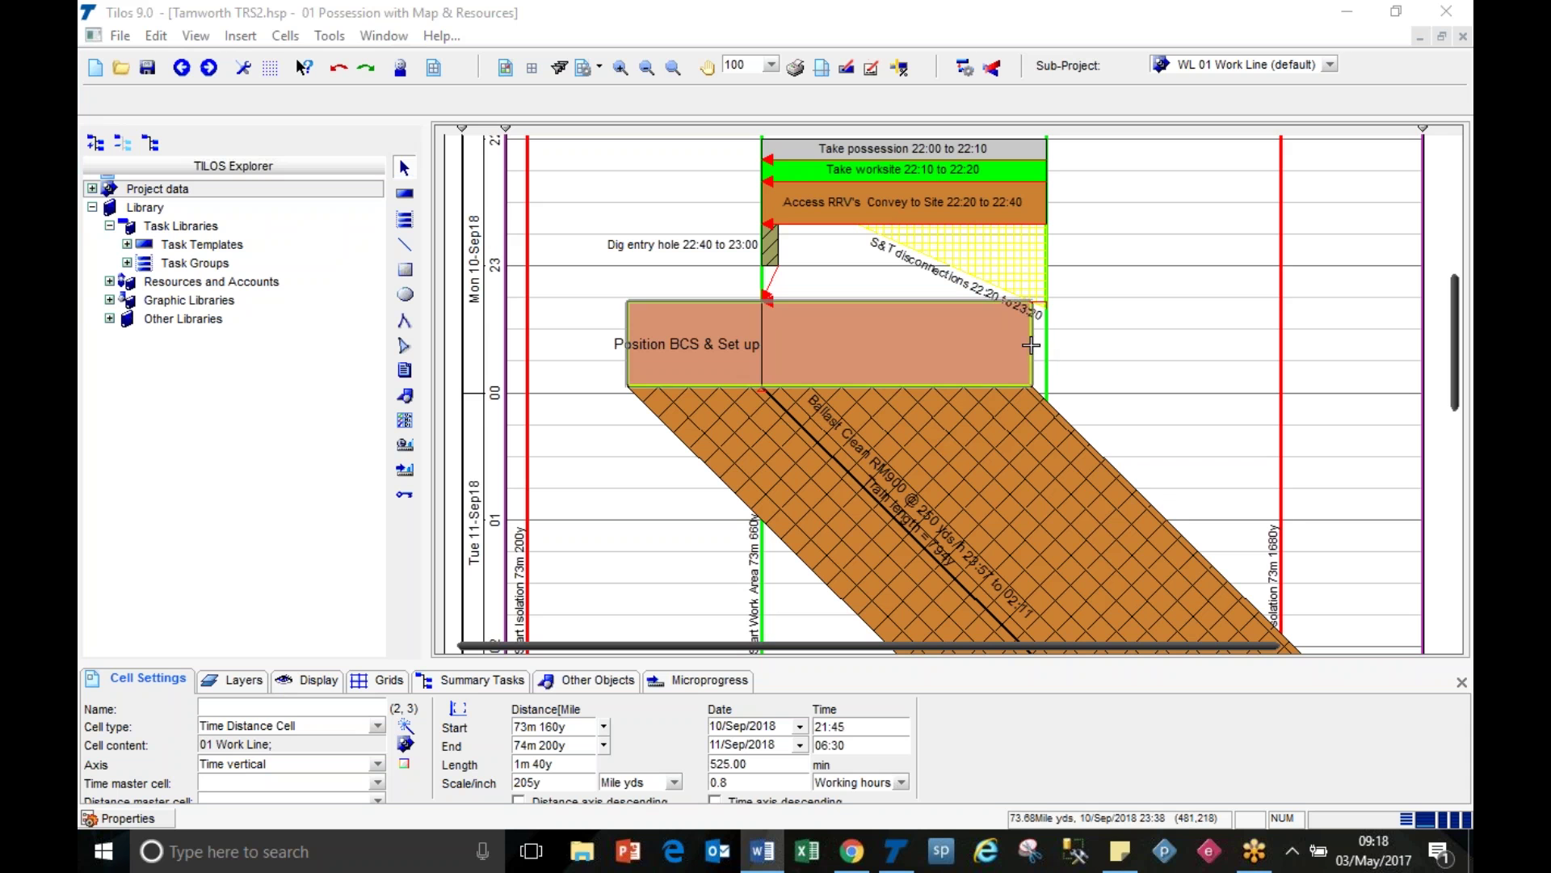
Step: Select Position BCS & Set up and show its planned allocations in an enlarged details panel
click(1031, 350)
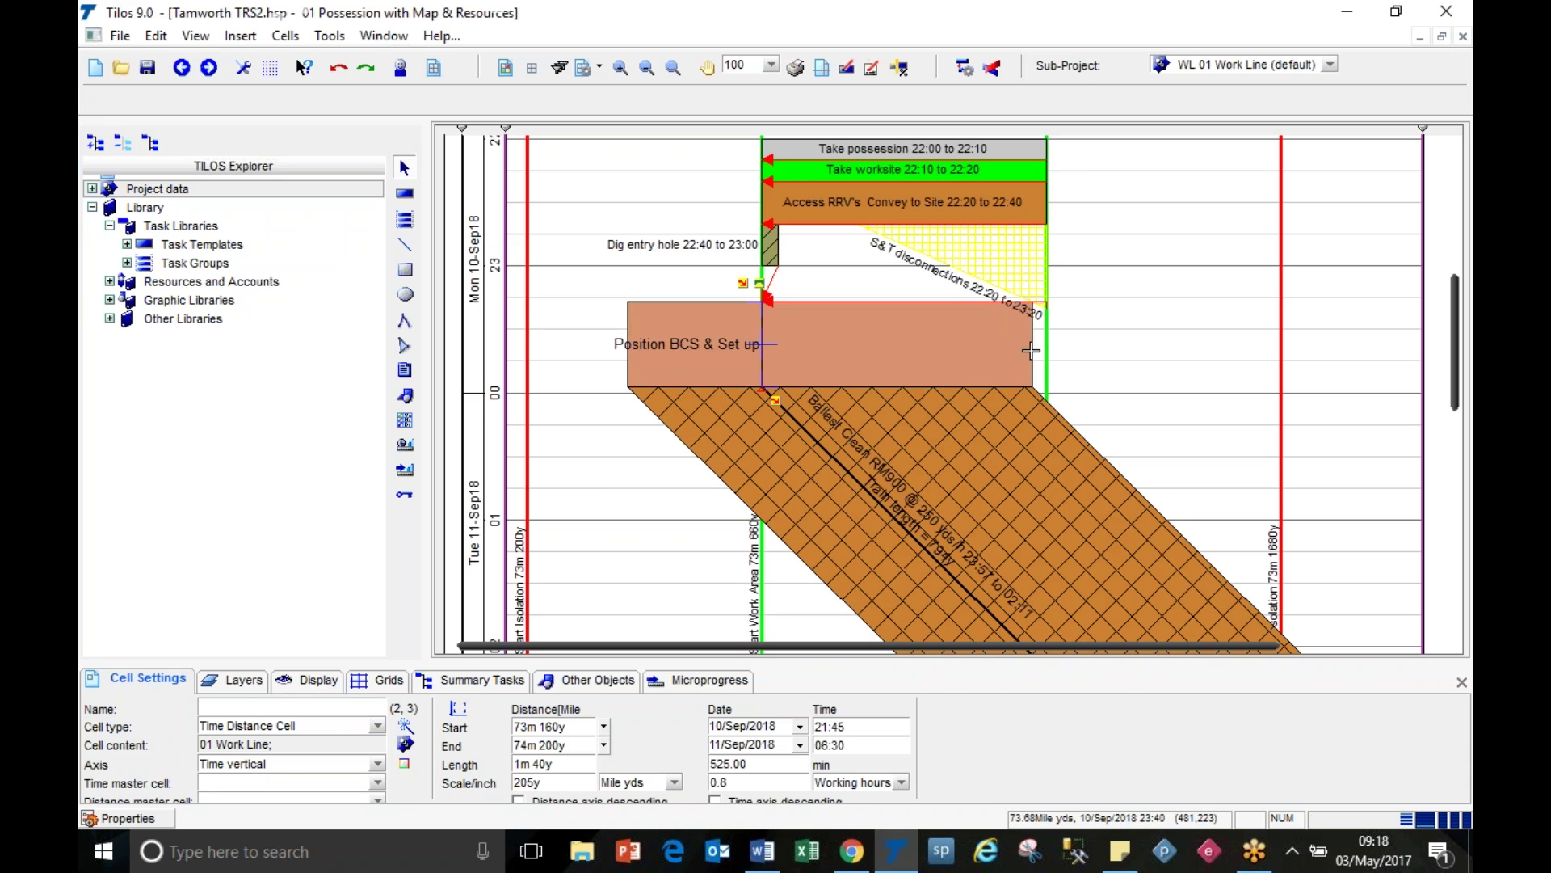
click(1031, 350)
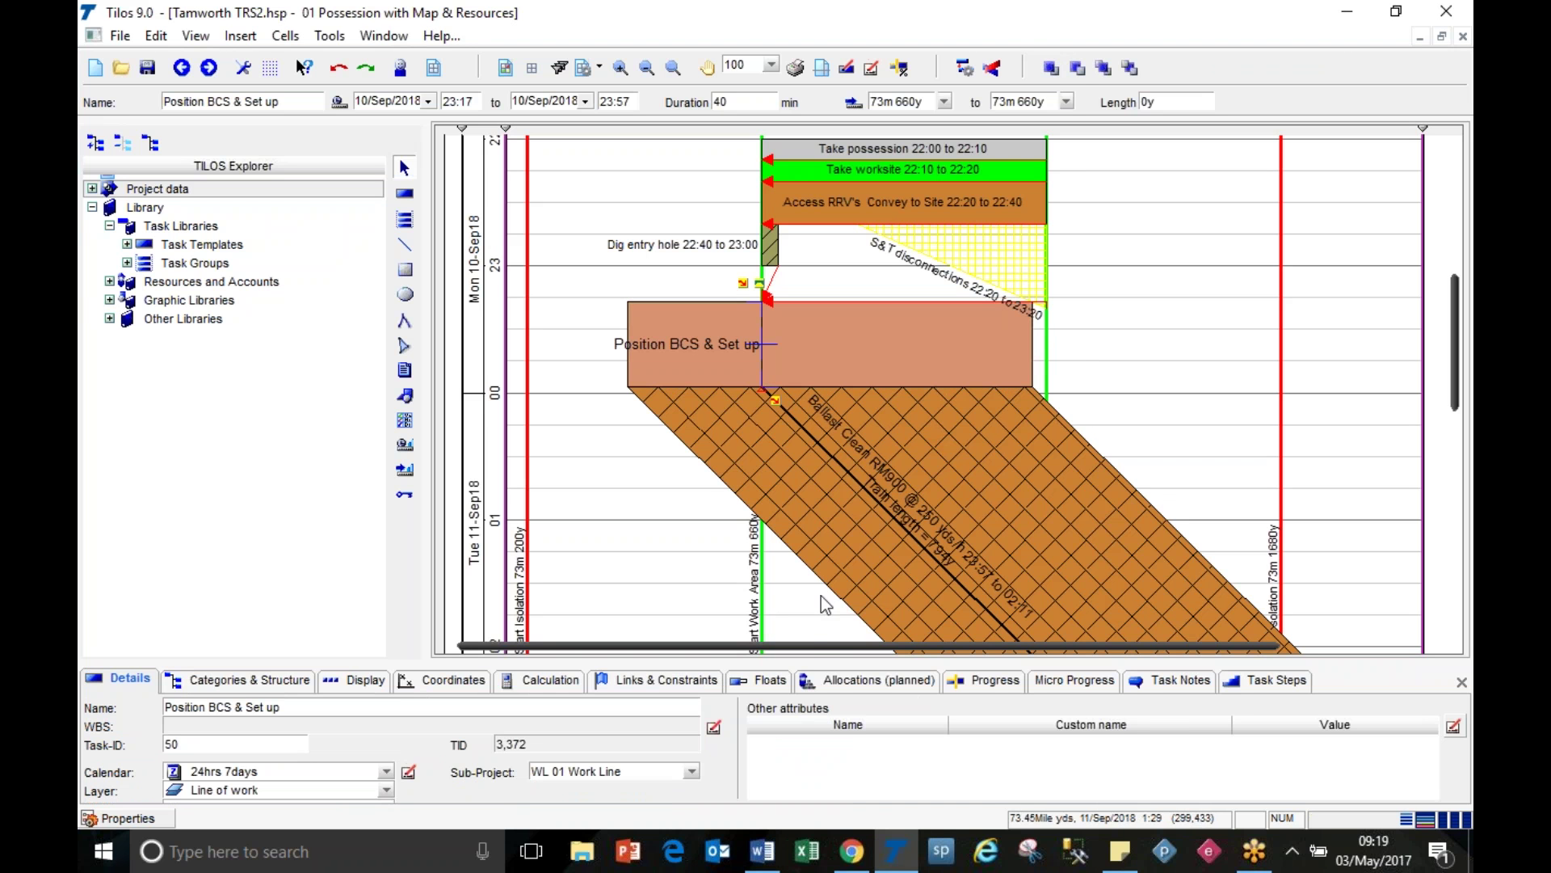
drag(816, 660, 815, 586)
click(884, 606)
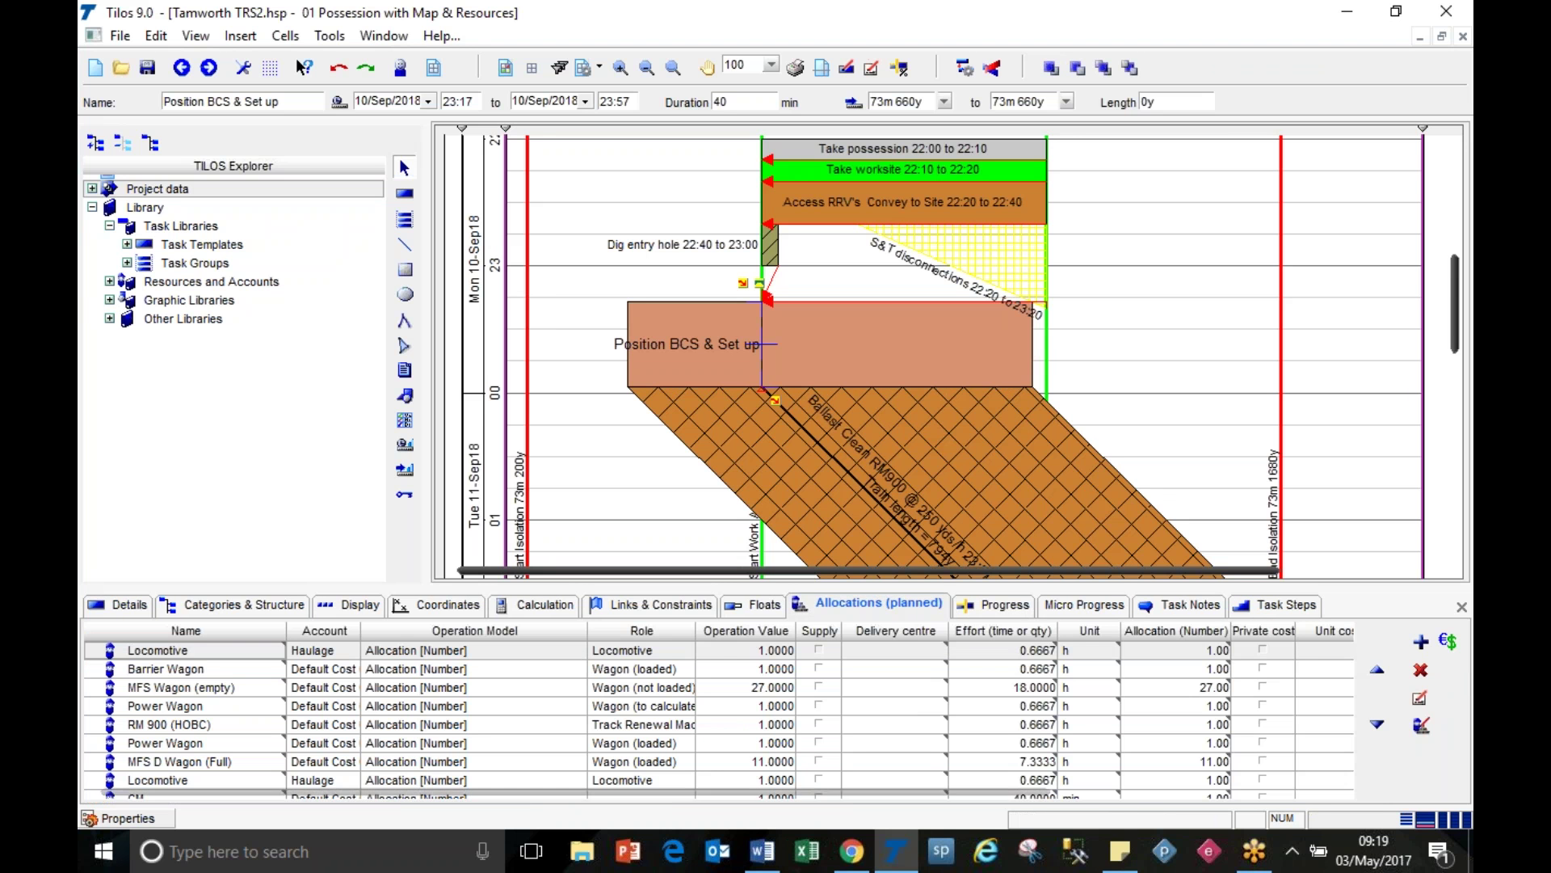
Step: Change the allocations to 23 MFS Wagons (empty) and 10 MFS D Wagons (Full)
click(209, 693)
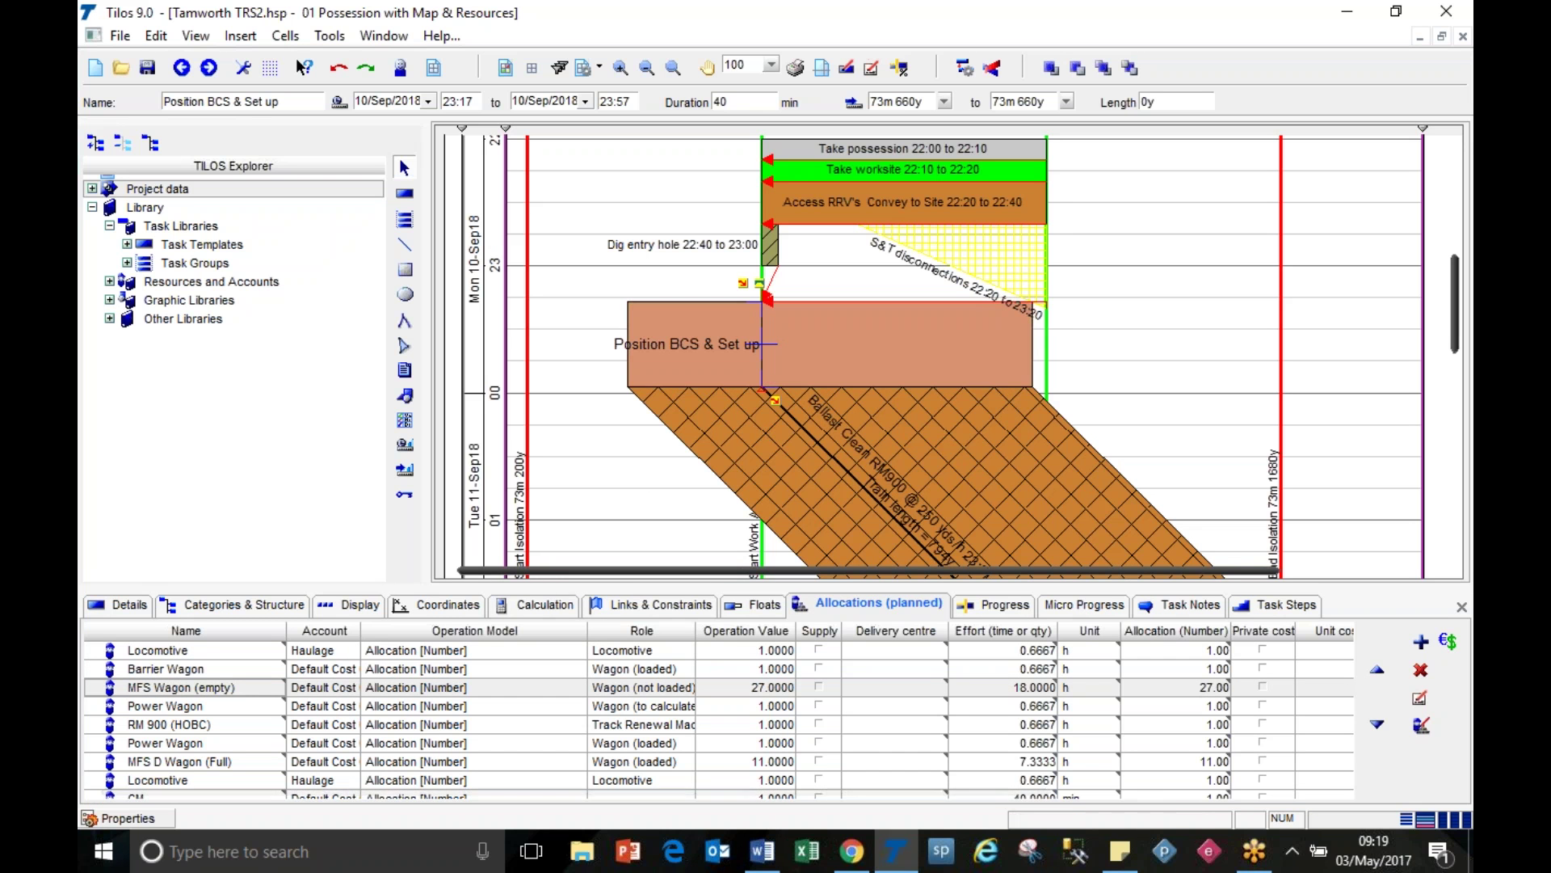
click(228, 727)
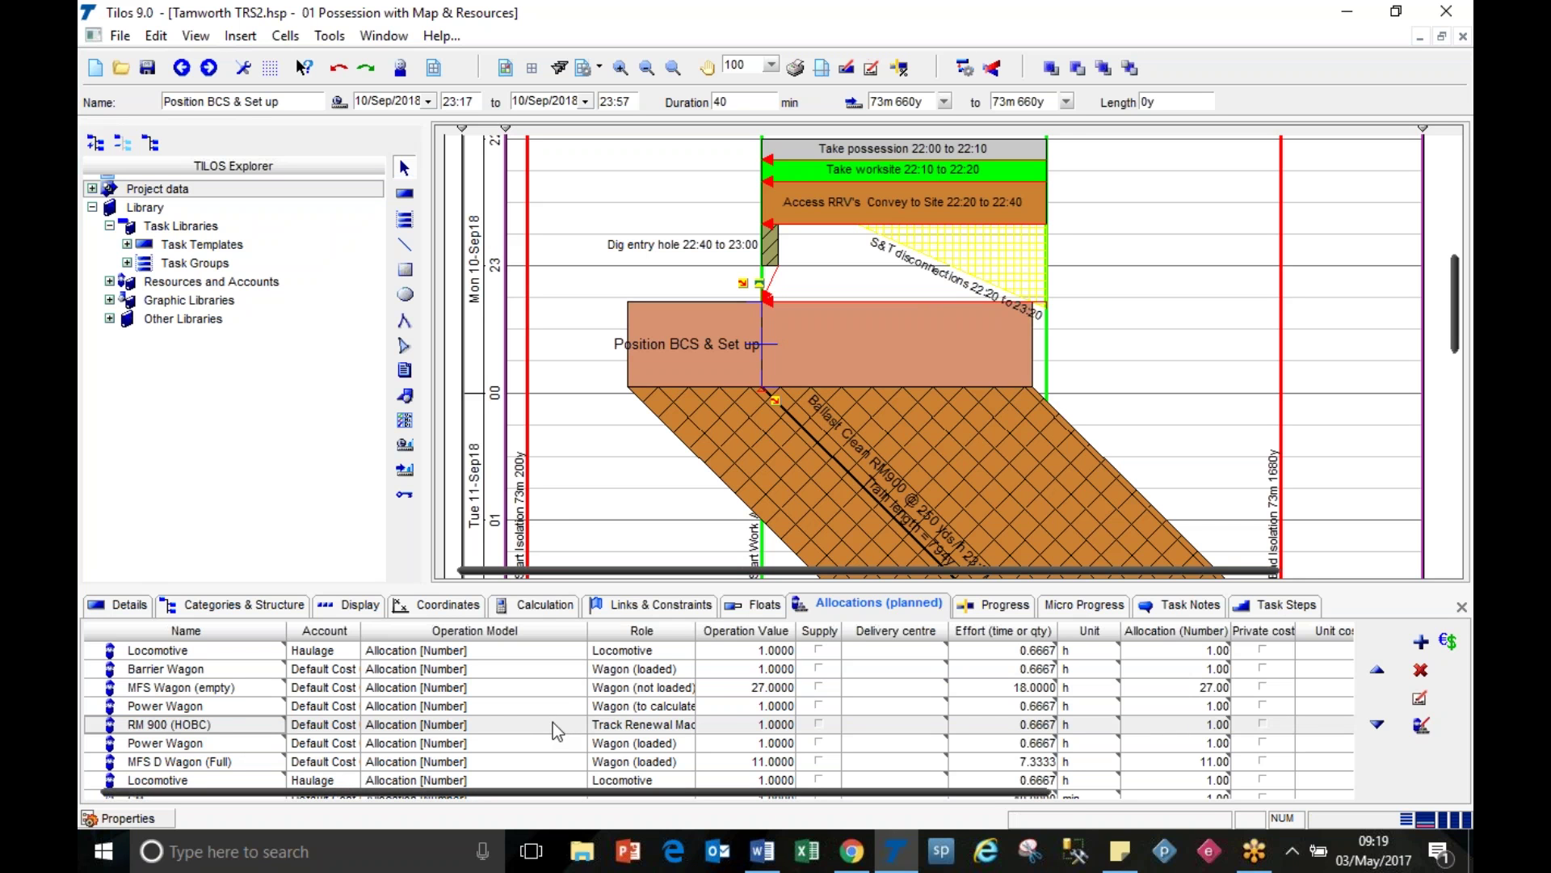
click(730, 686)
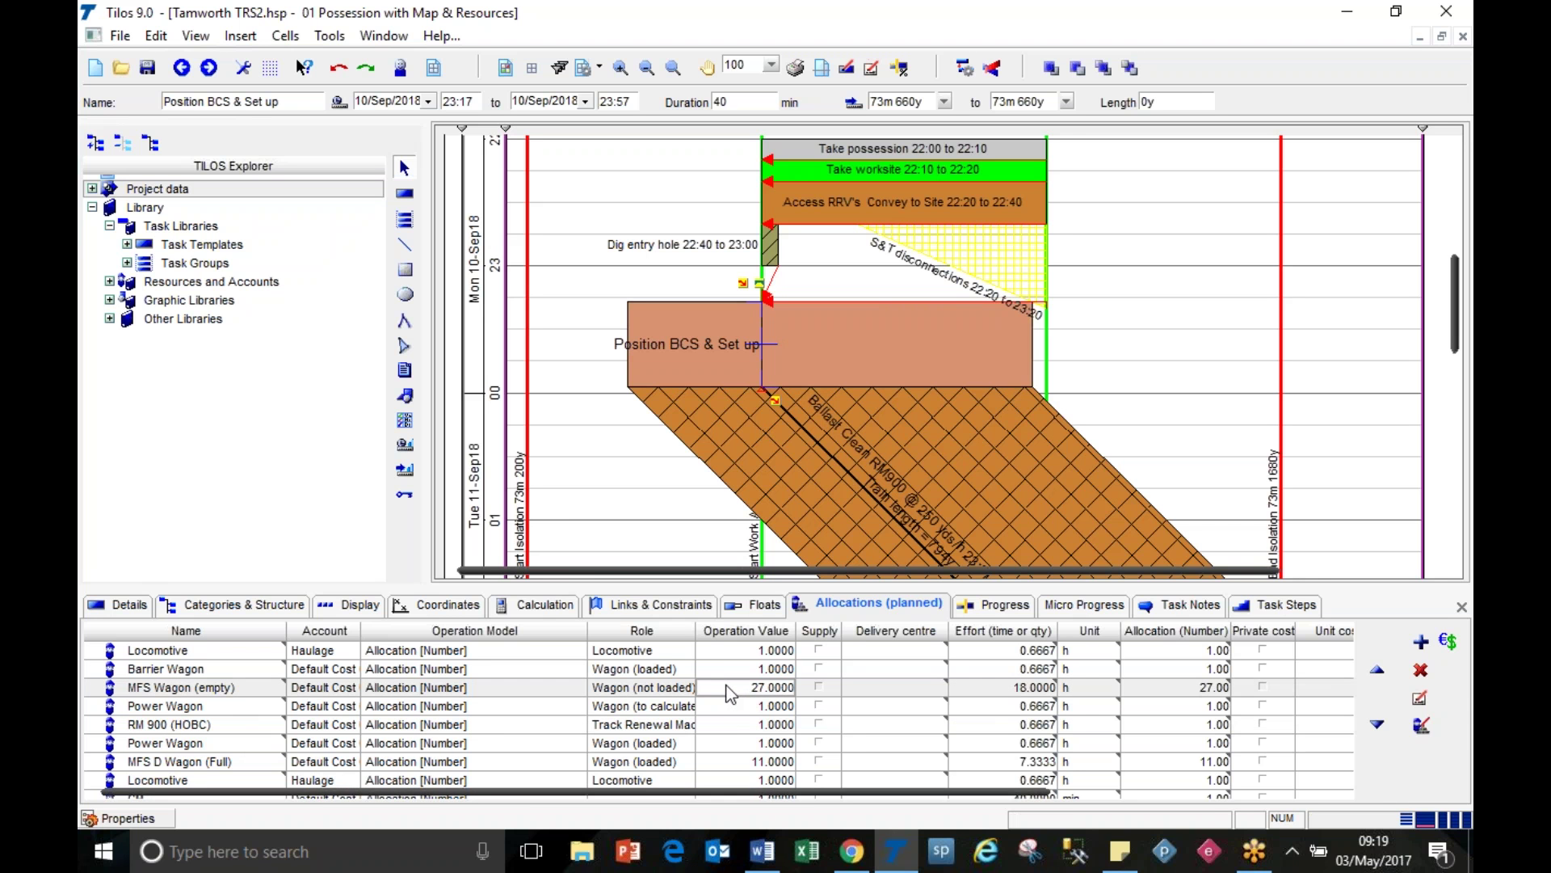
text(23)
key(Return)
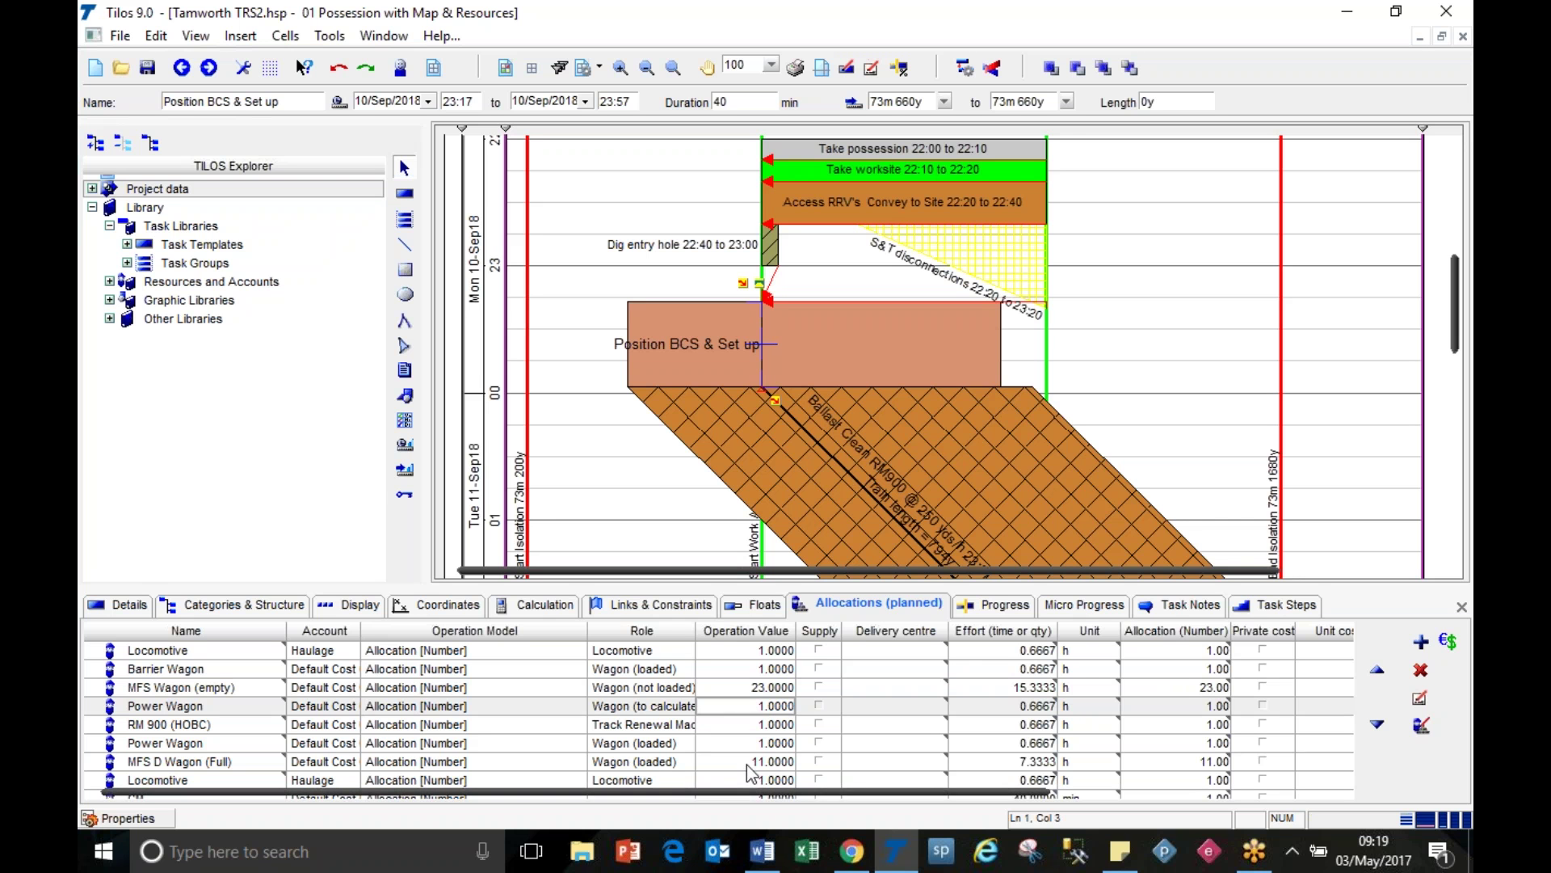
click(726, 763)
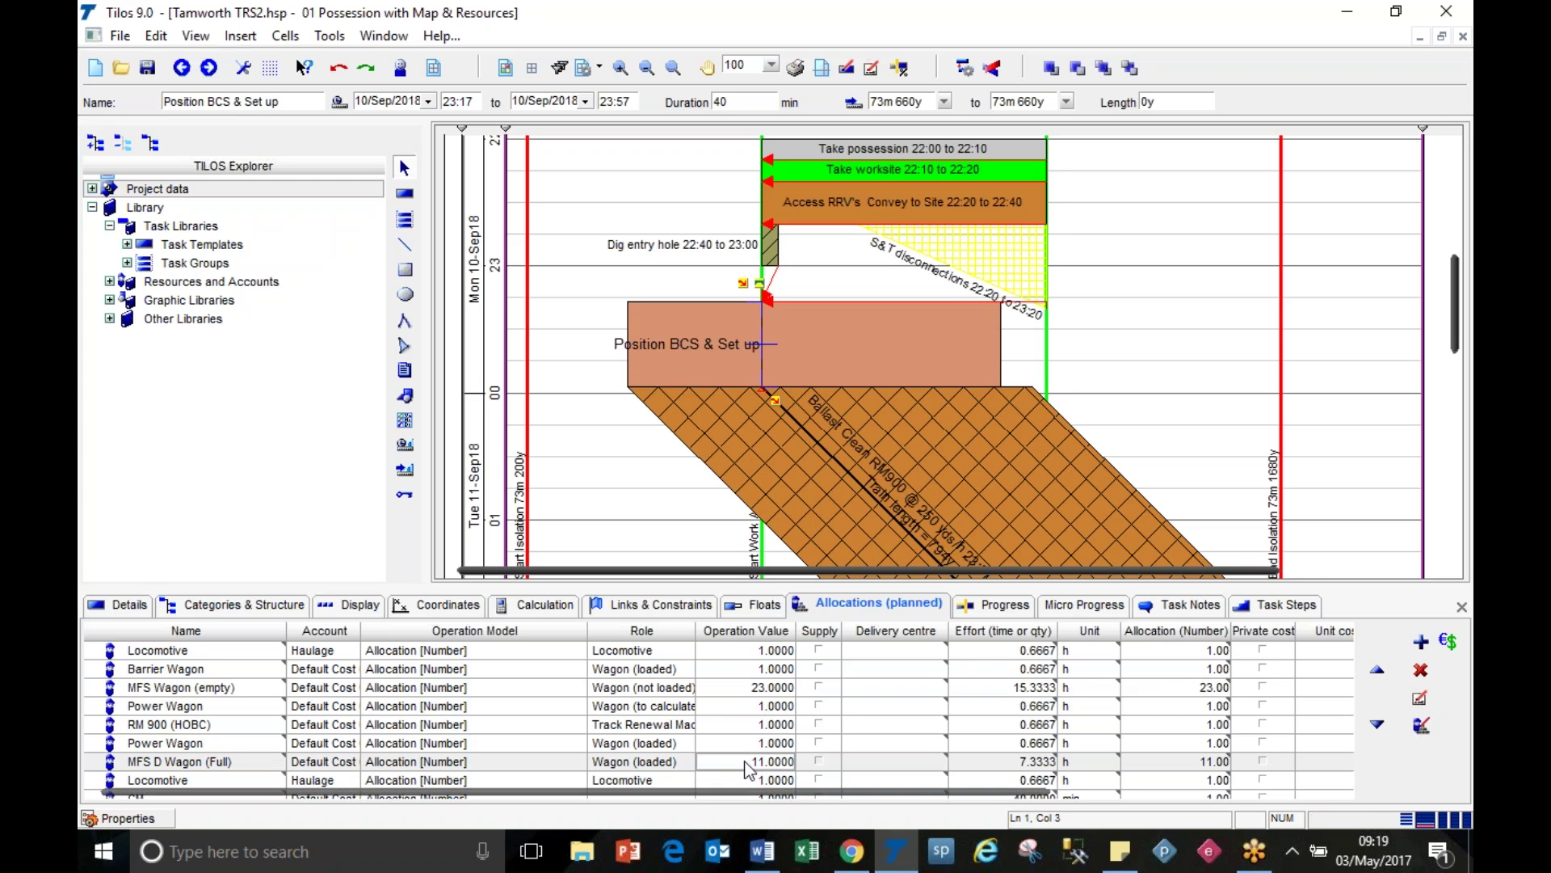
text(10)
key(Return)
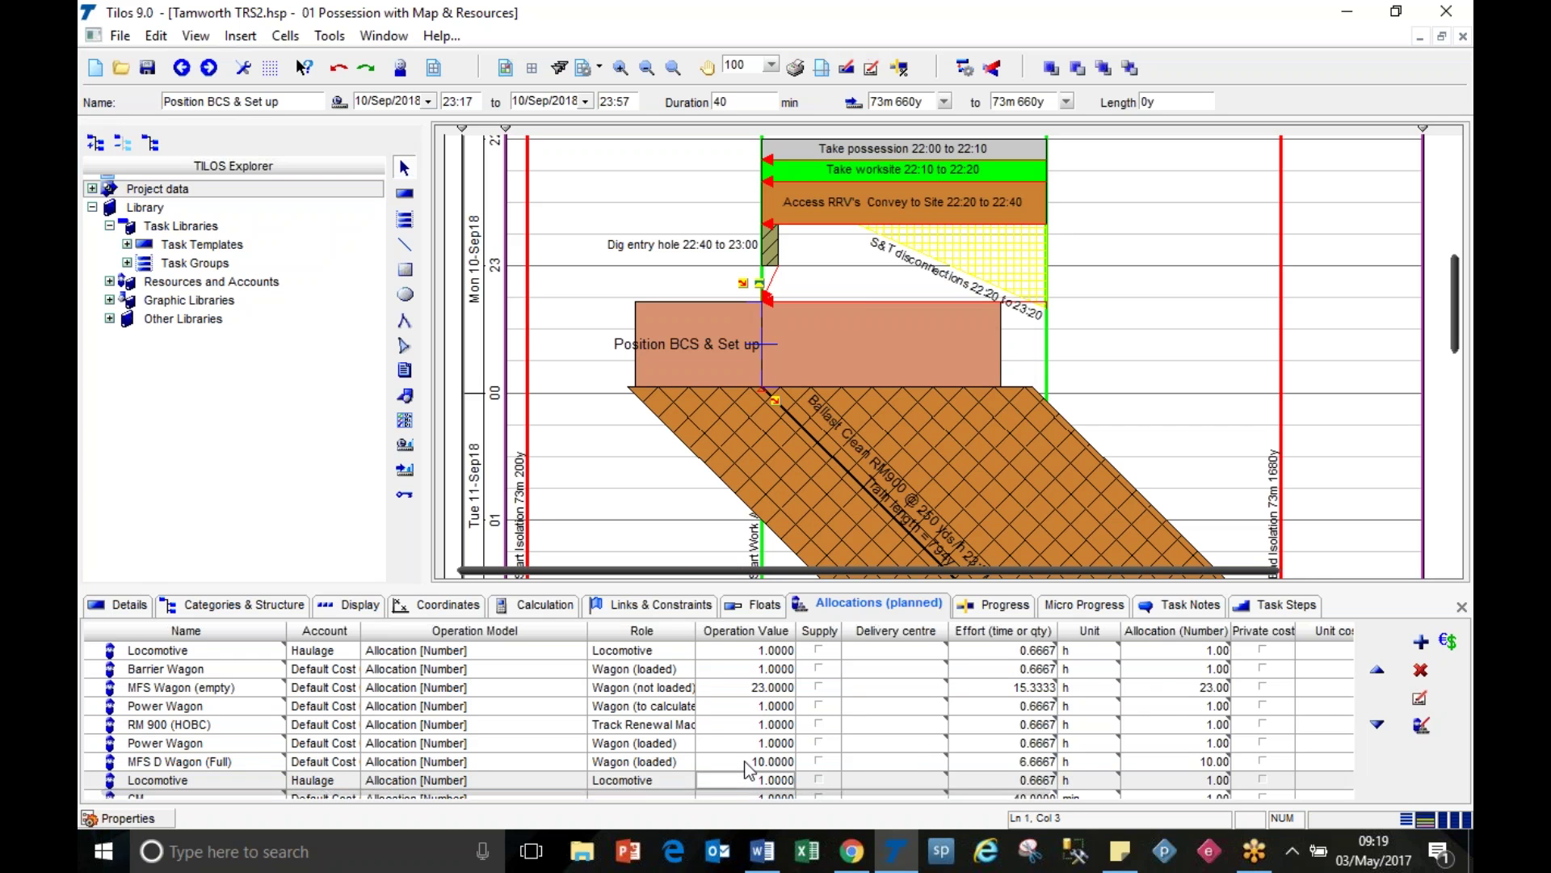
Step: Reselect Position BCS & Set up, scroll down to Wrap Up BCS and show its links
click(644, 314)
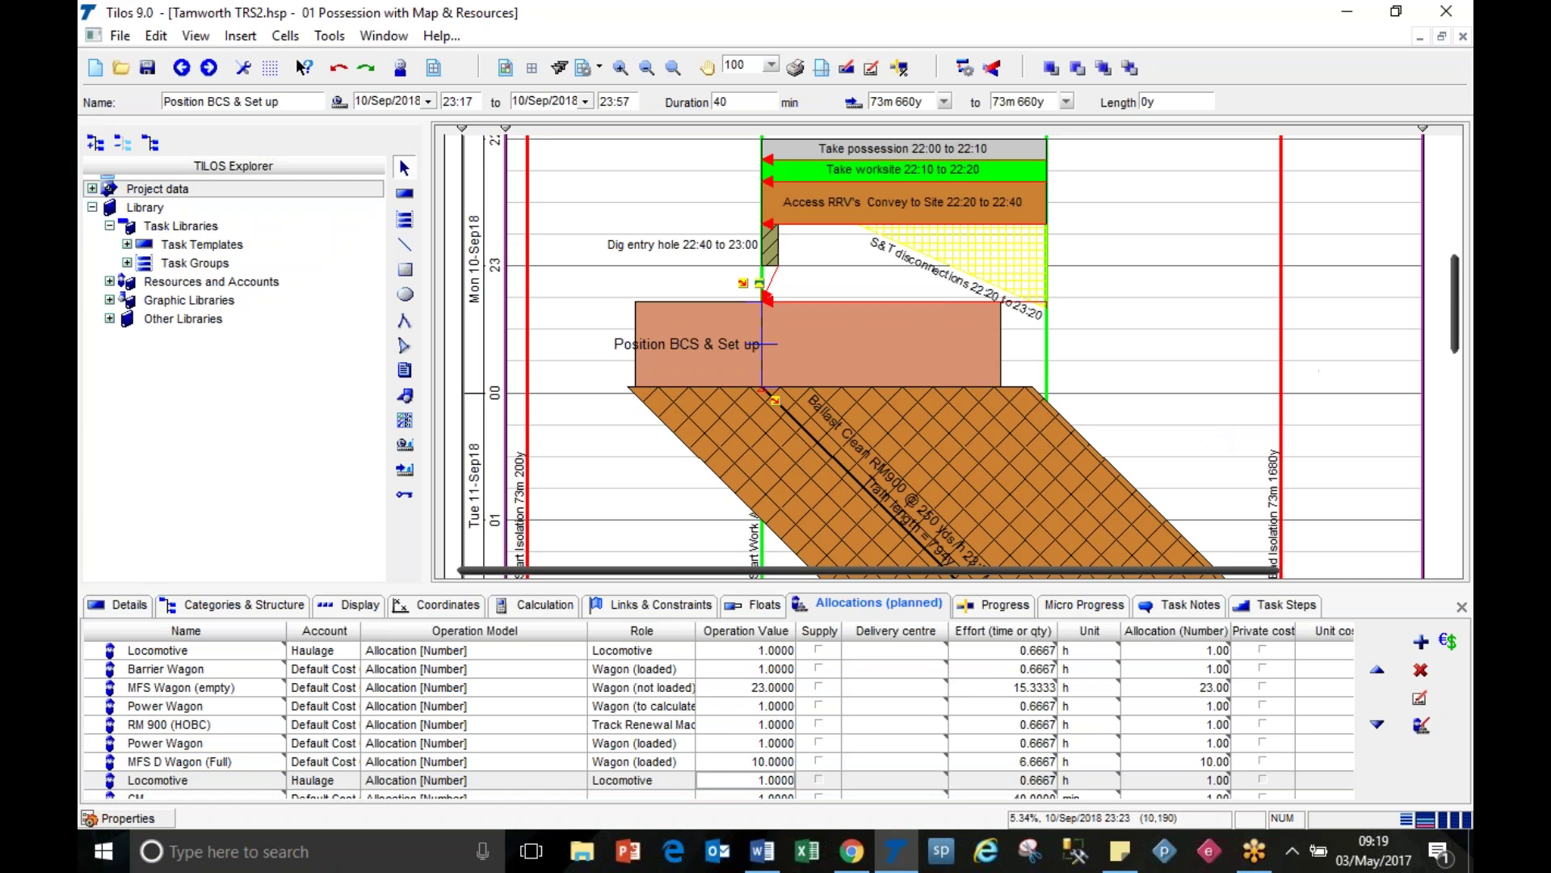
drag(1459, 314, 1458, 346)
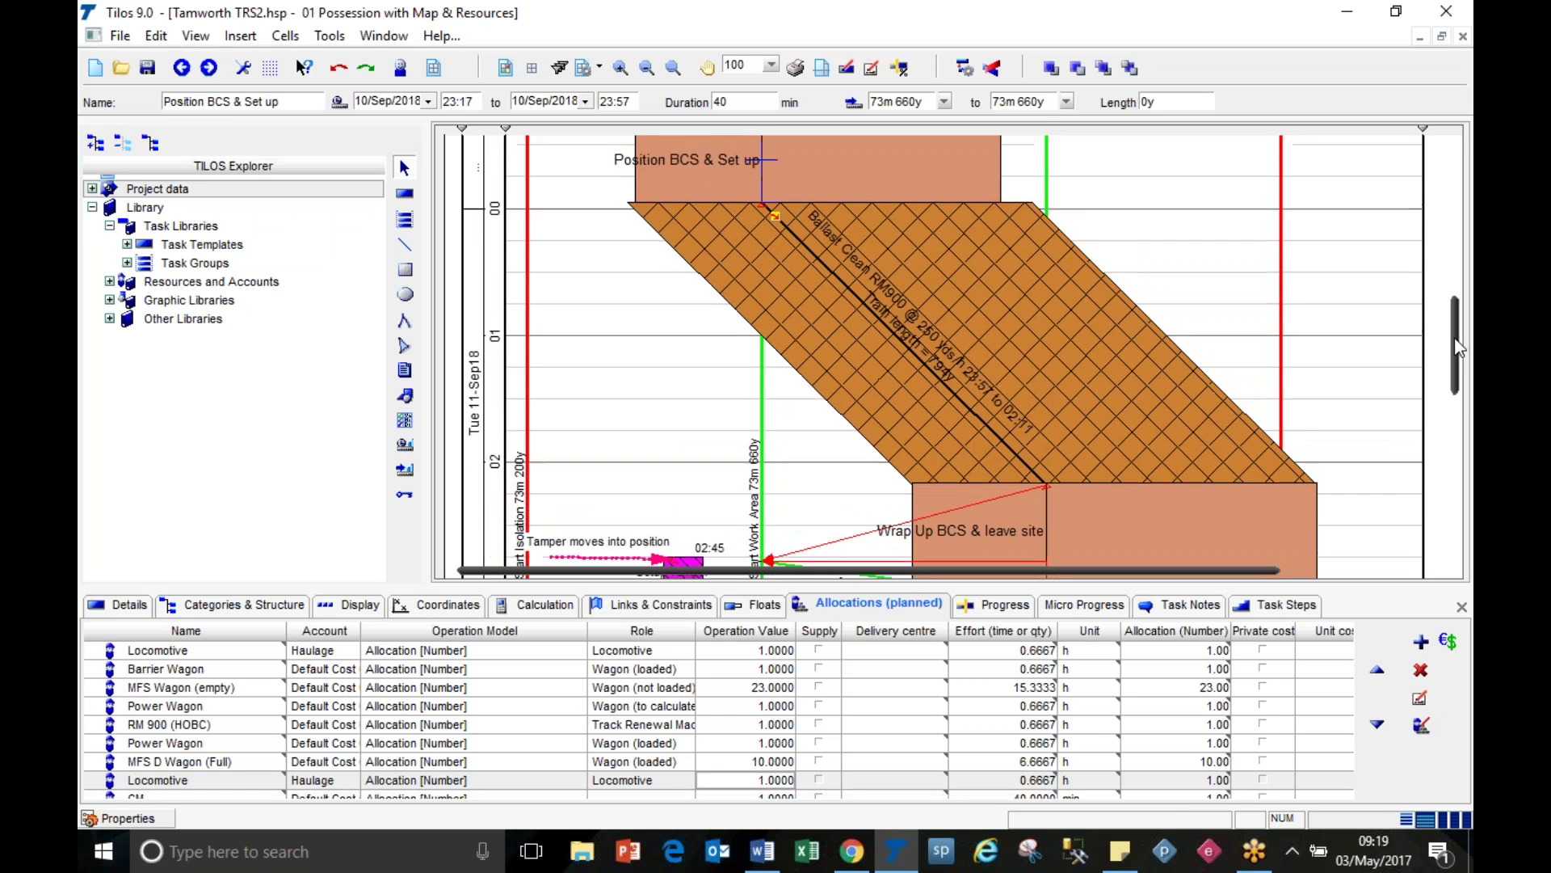
click(640, 606)
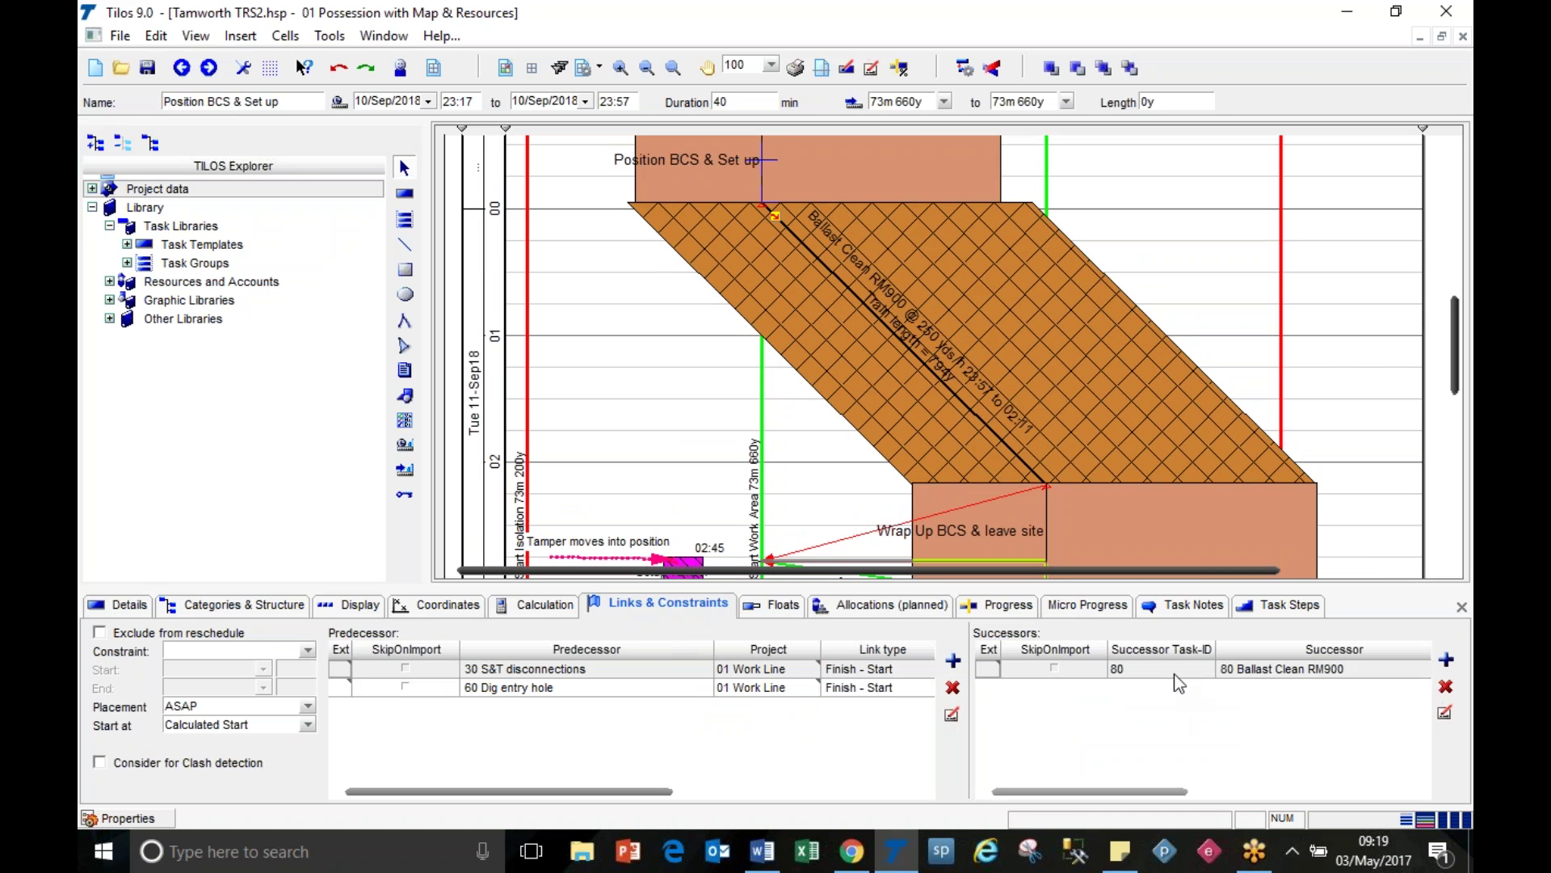
Step: Review the Finish–Start link from Position BCS & Set up to 80 Ballast Clean RM900
double_click(1263, 671)
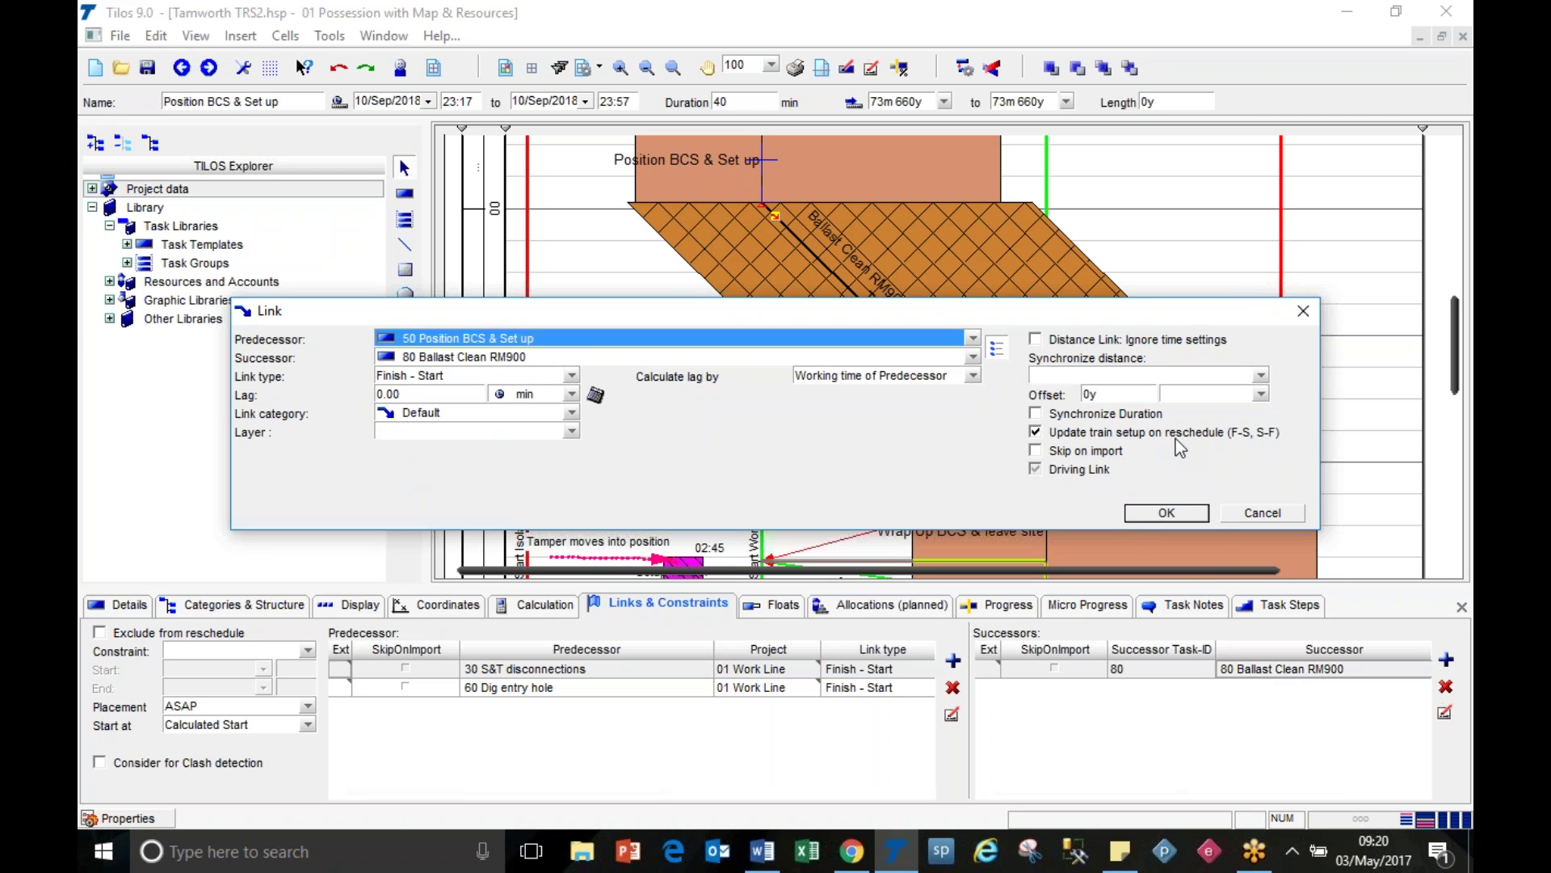
click(1176, 513)
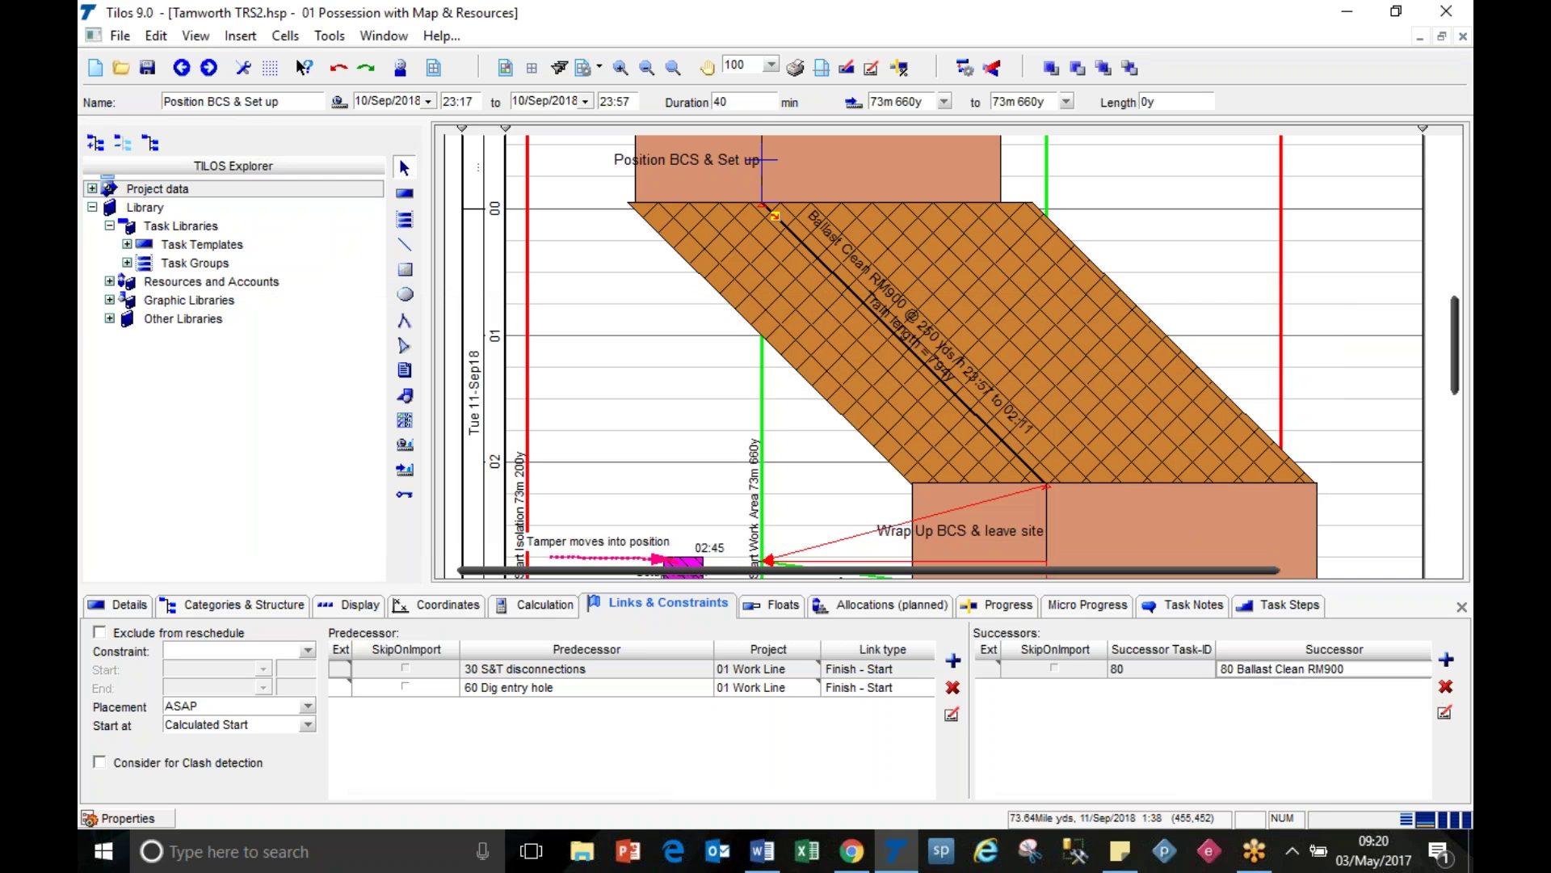
click(956, 187)
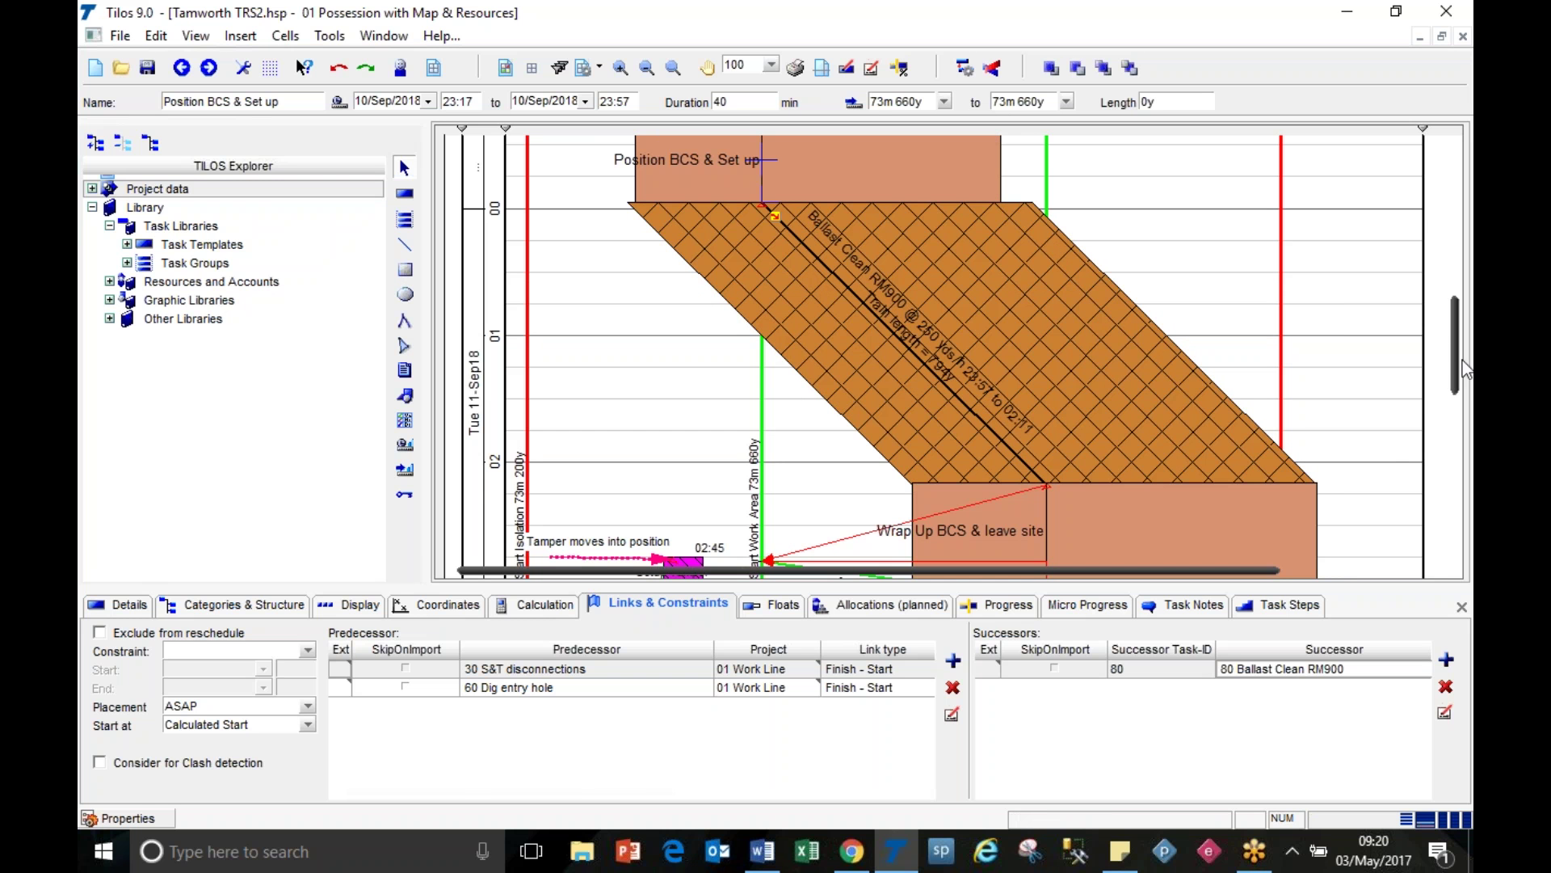
Step: Give Return worksite a 'Start on or after' constraint at 11/Sep/2018 06:00
drag(1461, 355, 1434, 501)
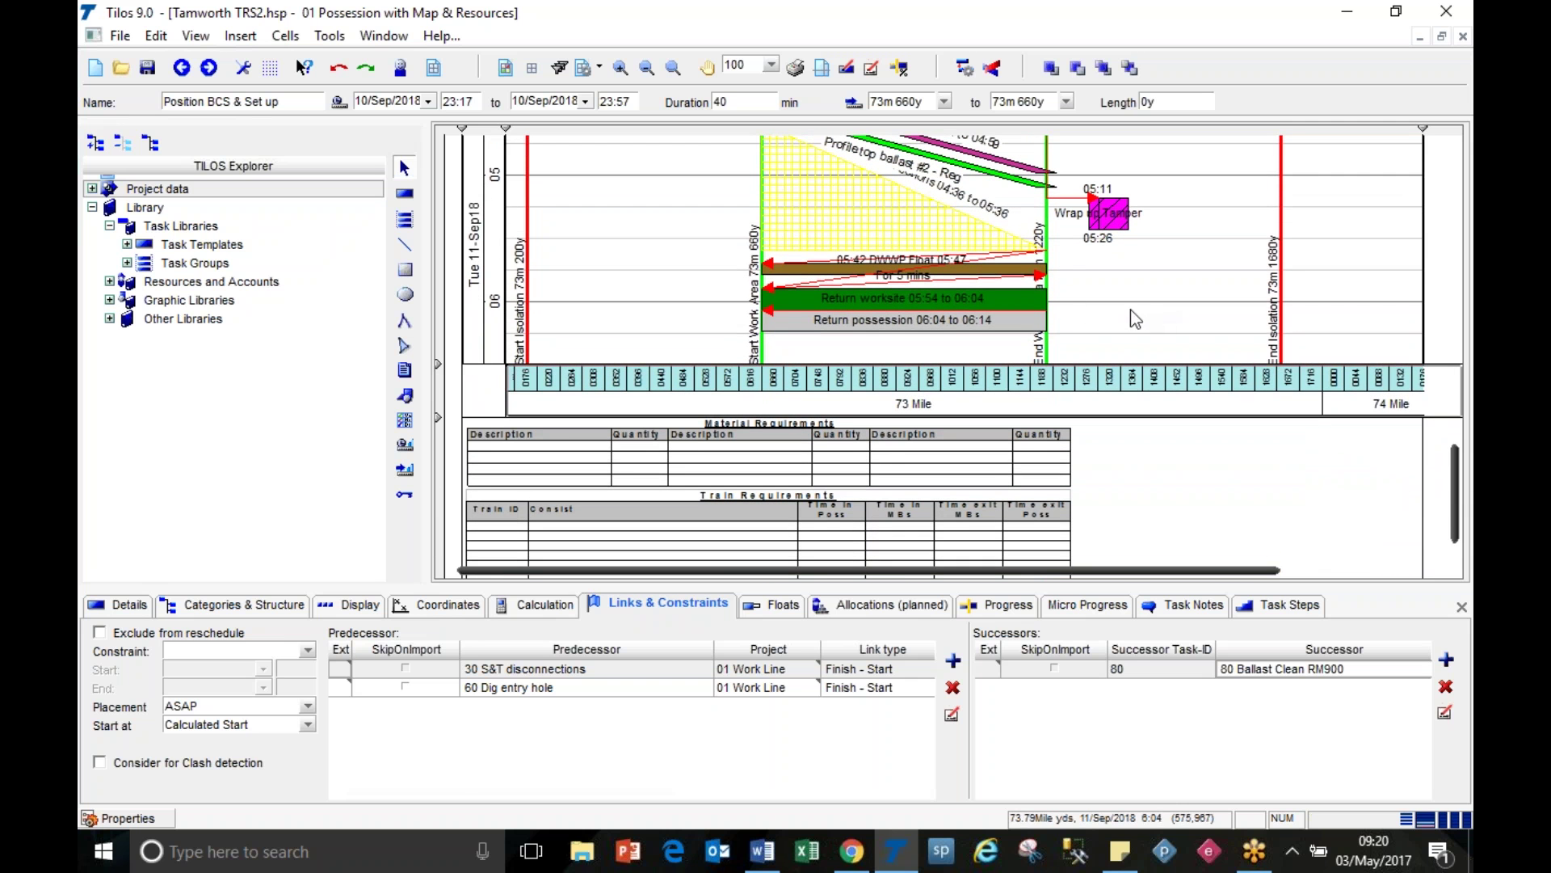
click(1044, 297)
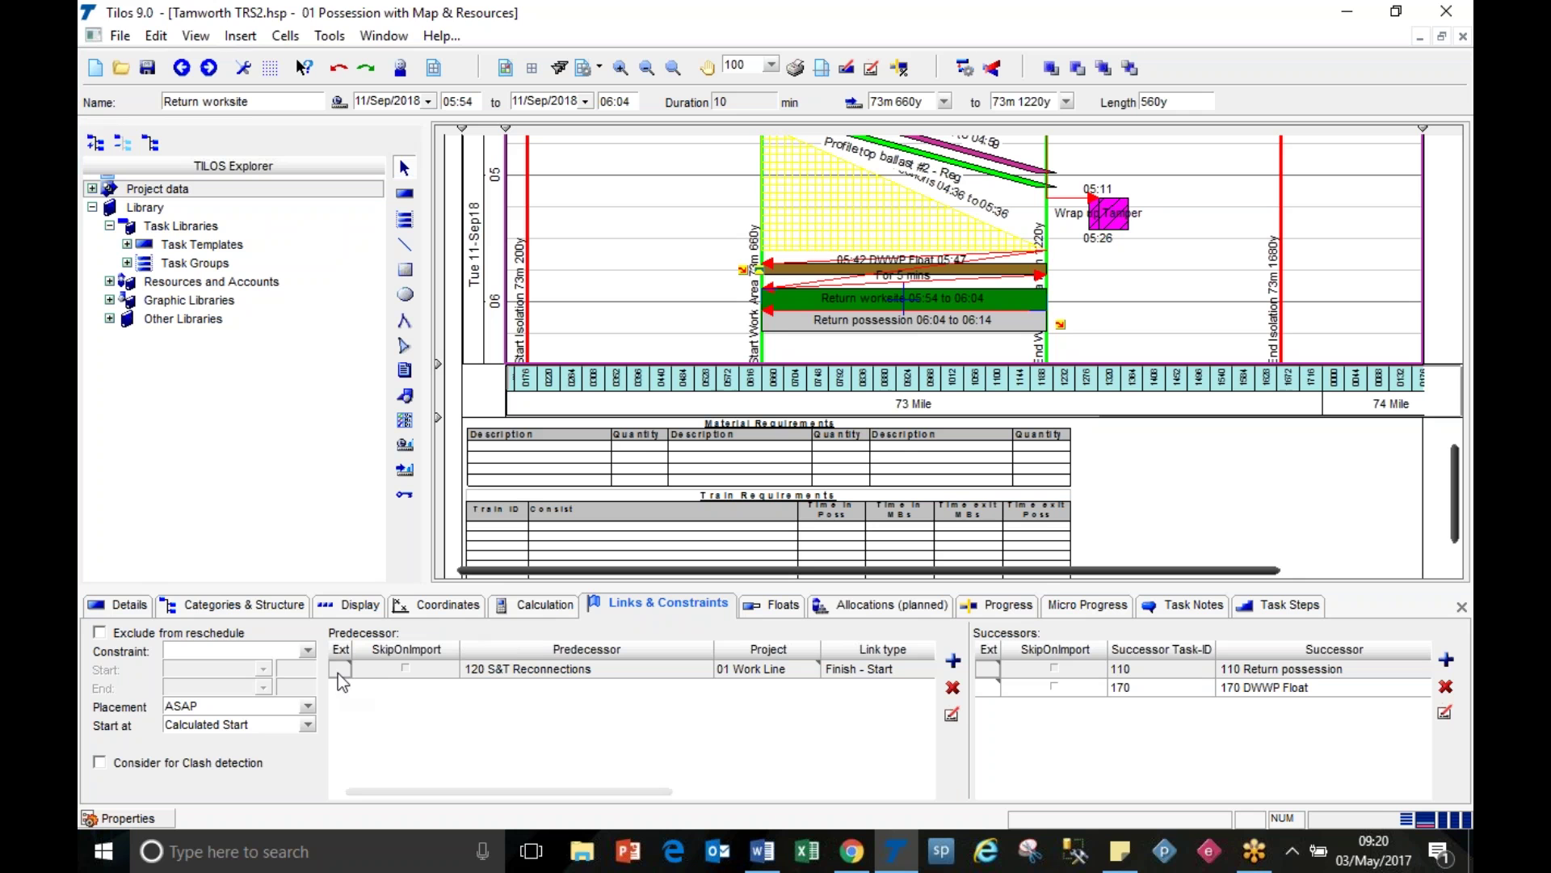
click(308, 649)
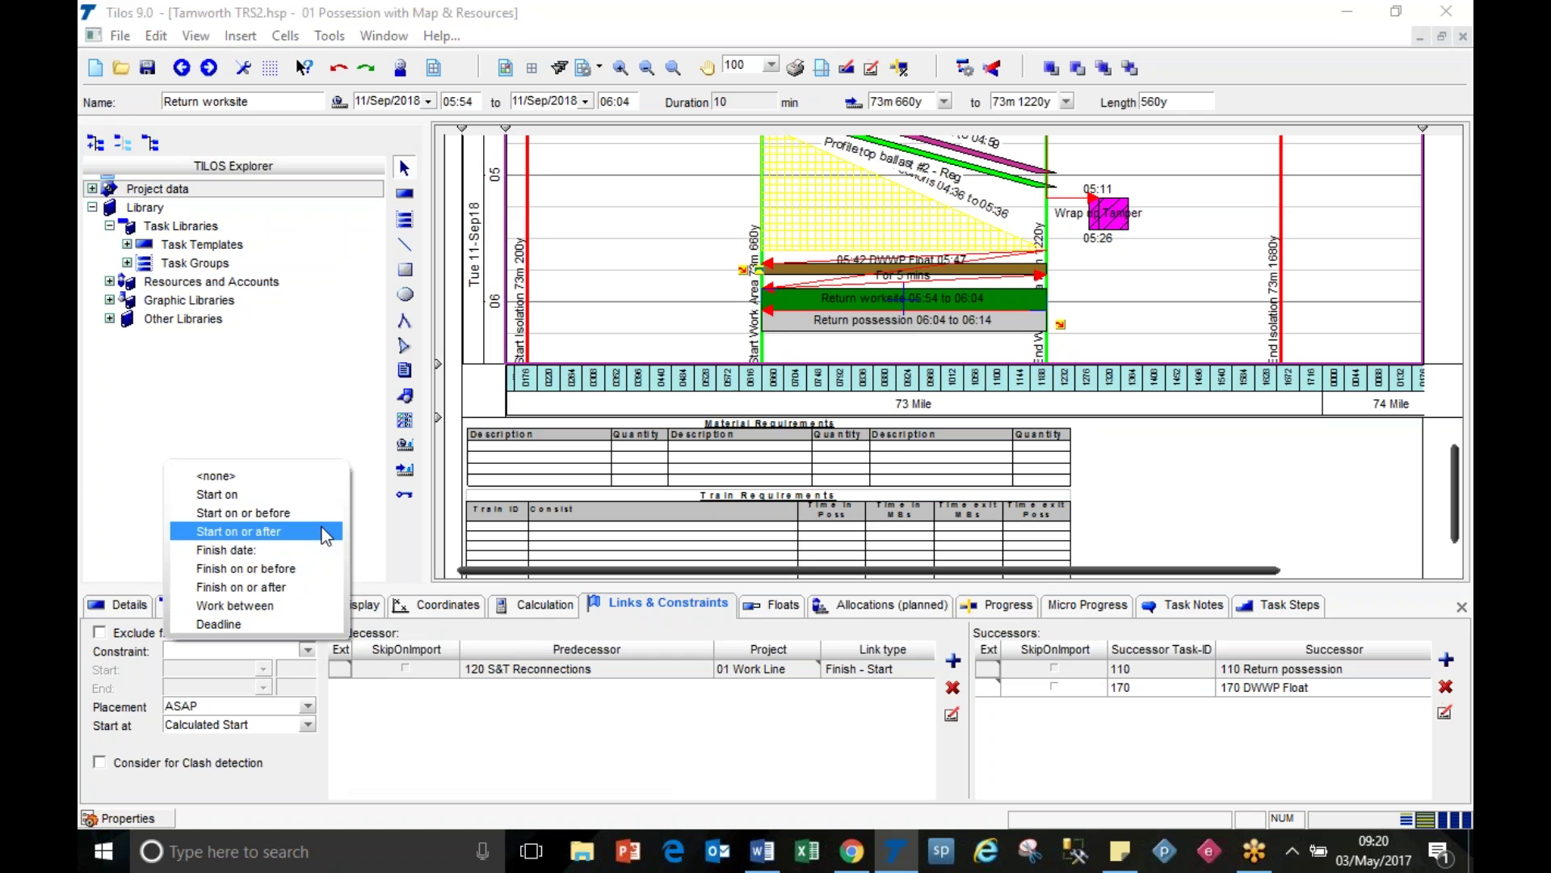
click(242, 531)
click(309, 675)
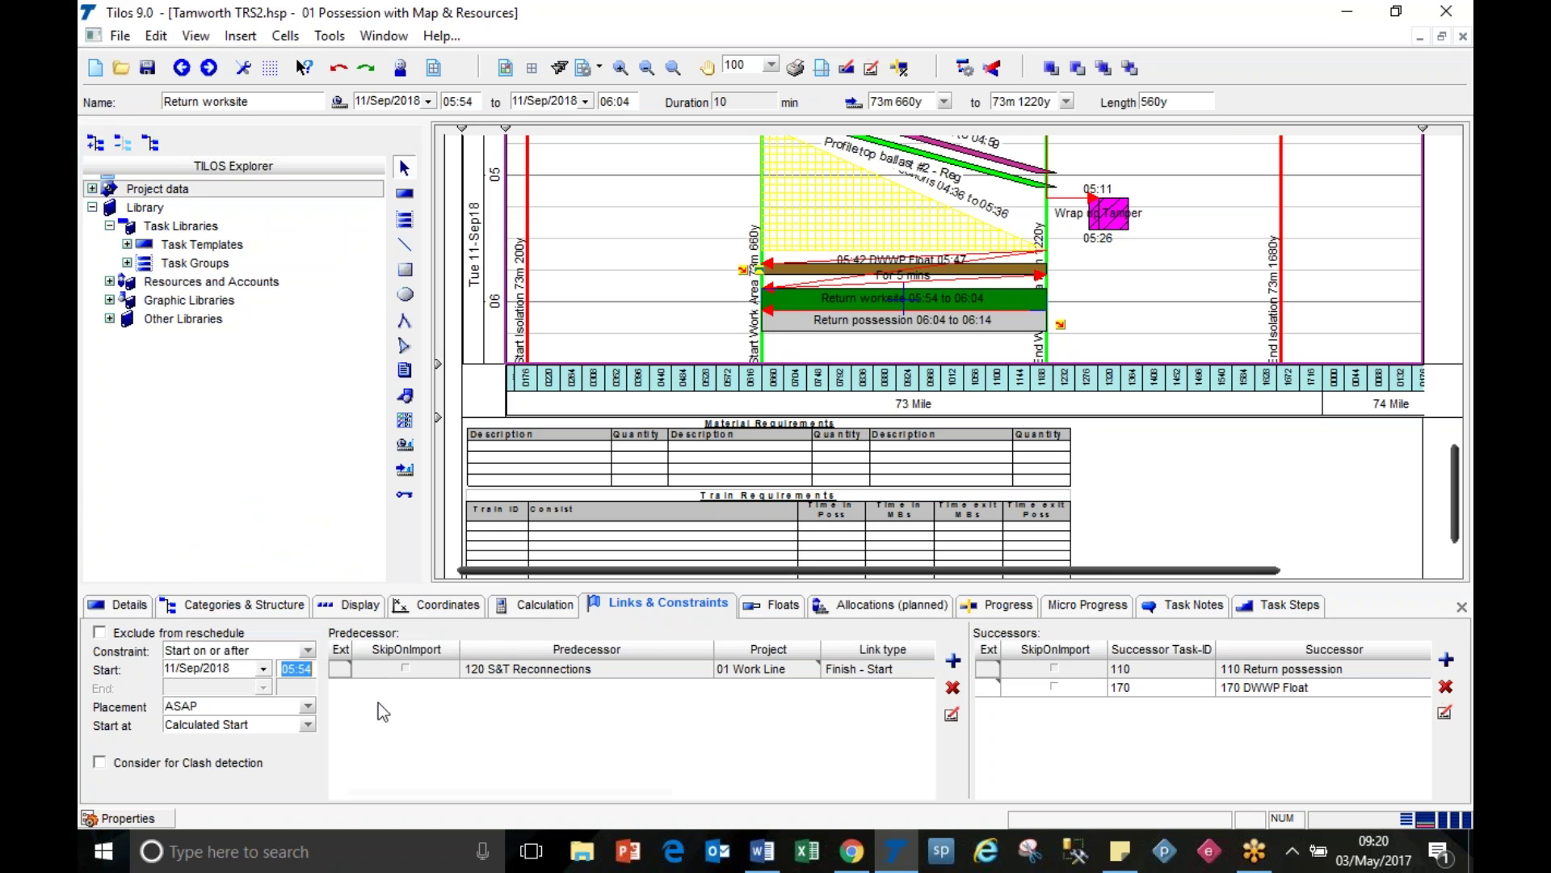
text(06:00)
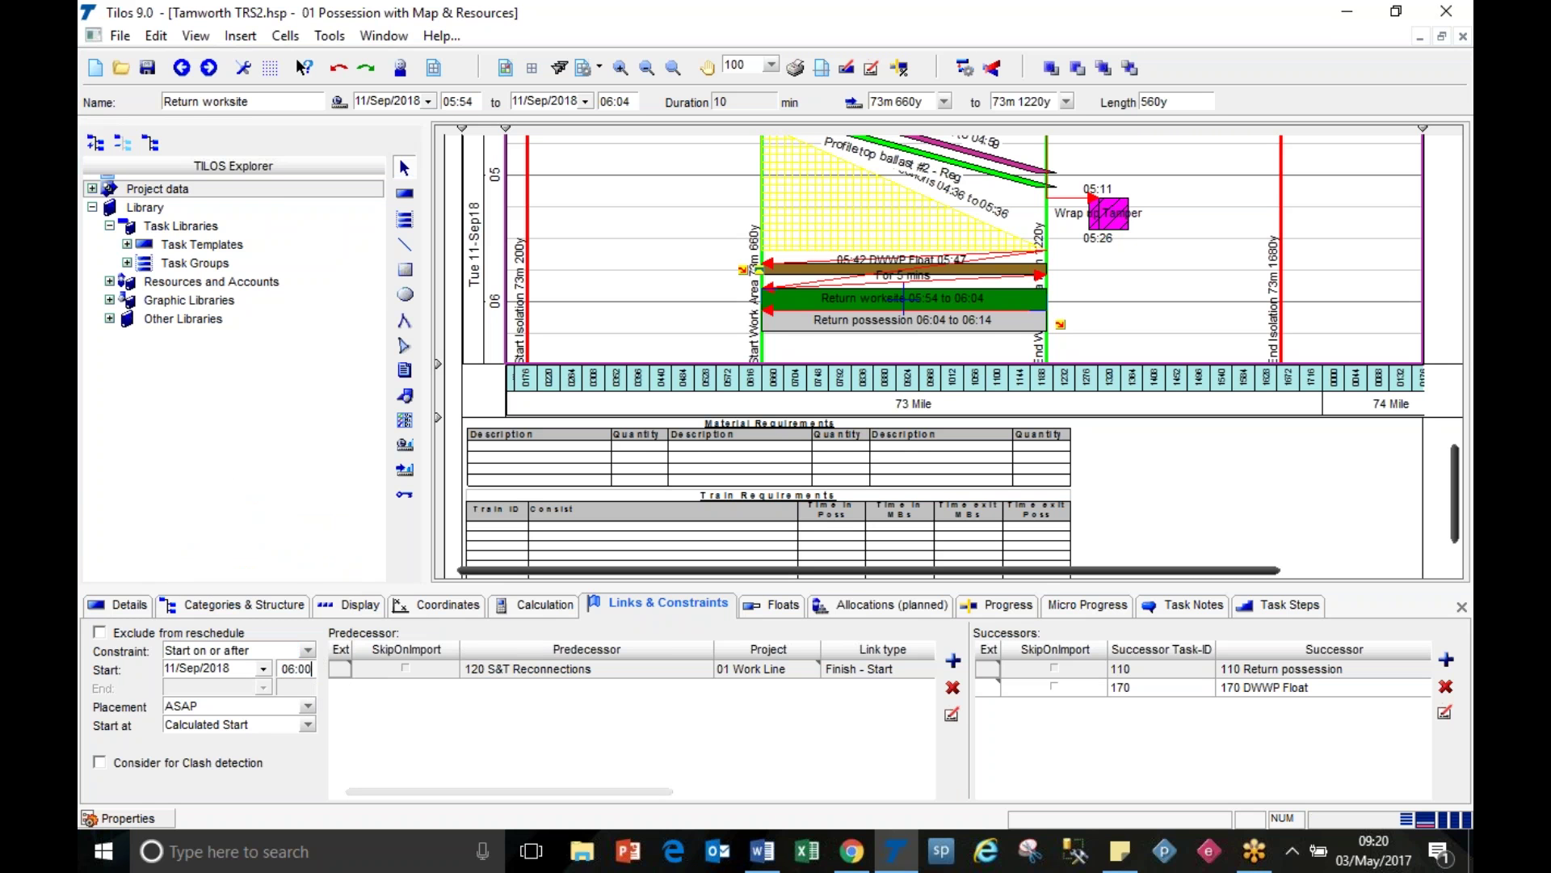
key(Tab)
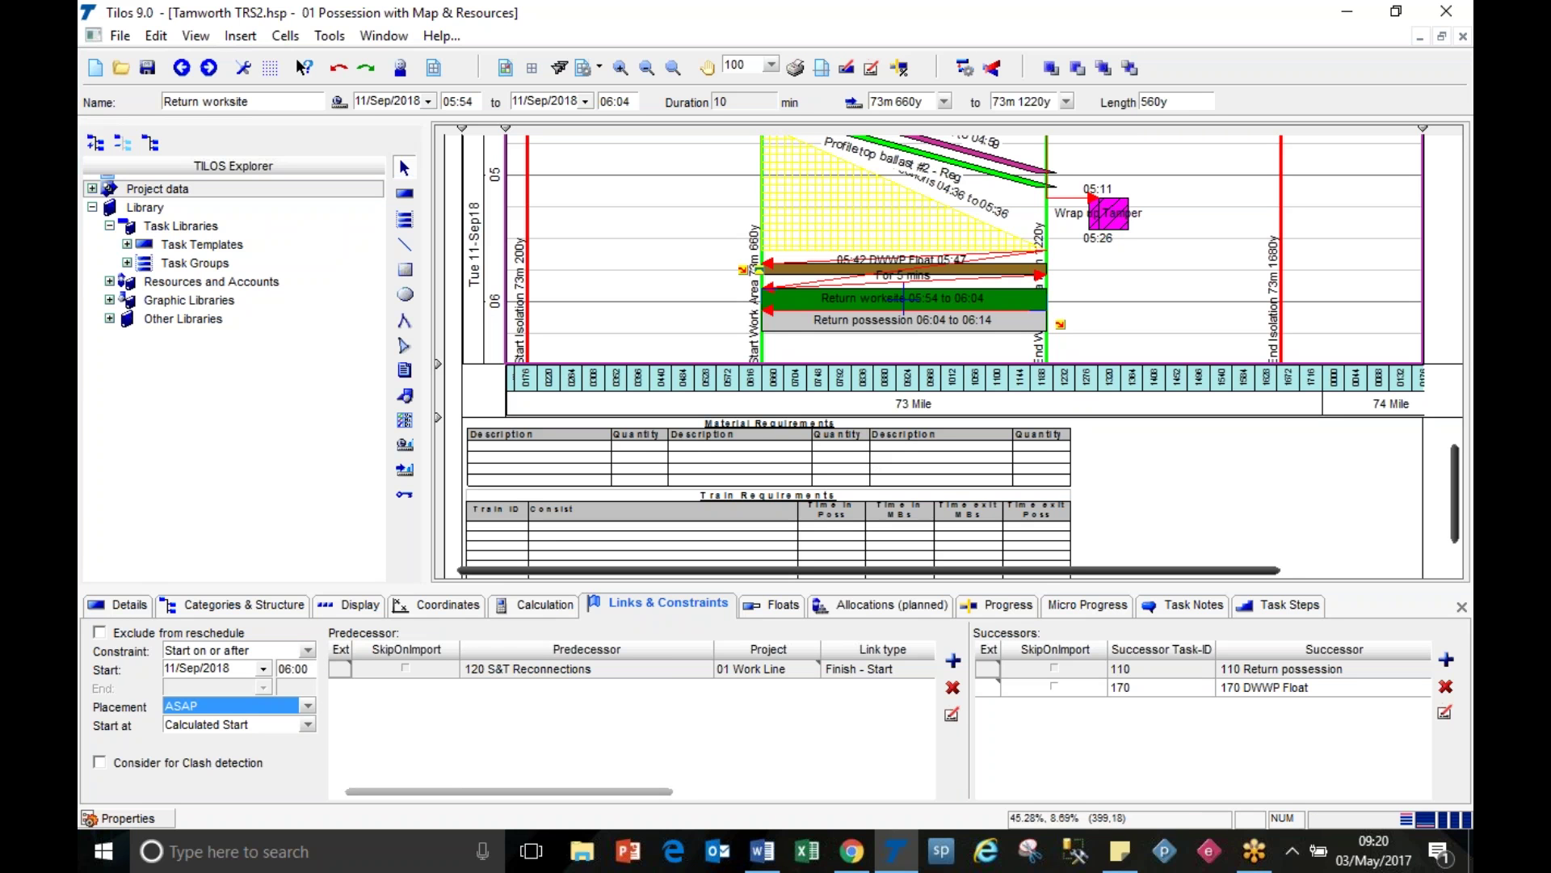
click(1047, 265)
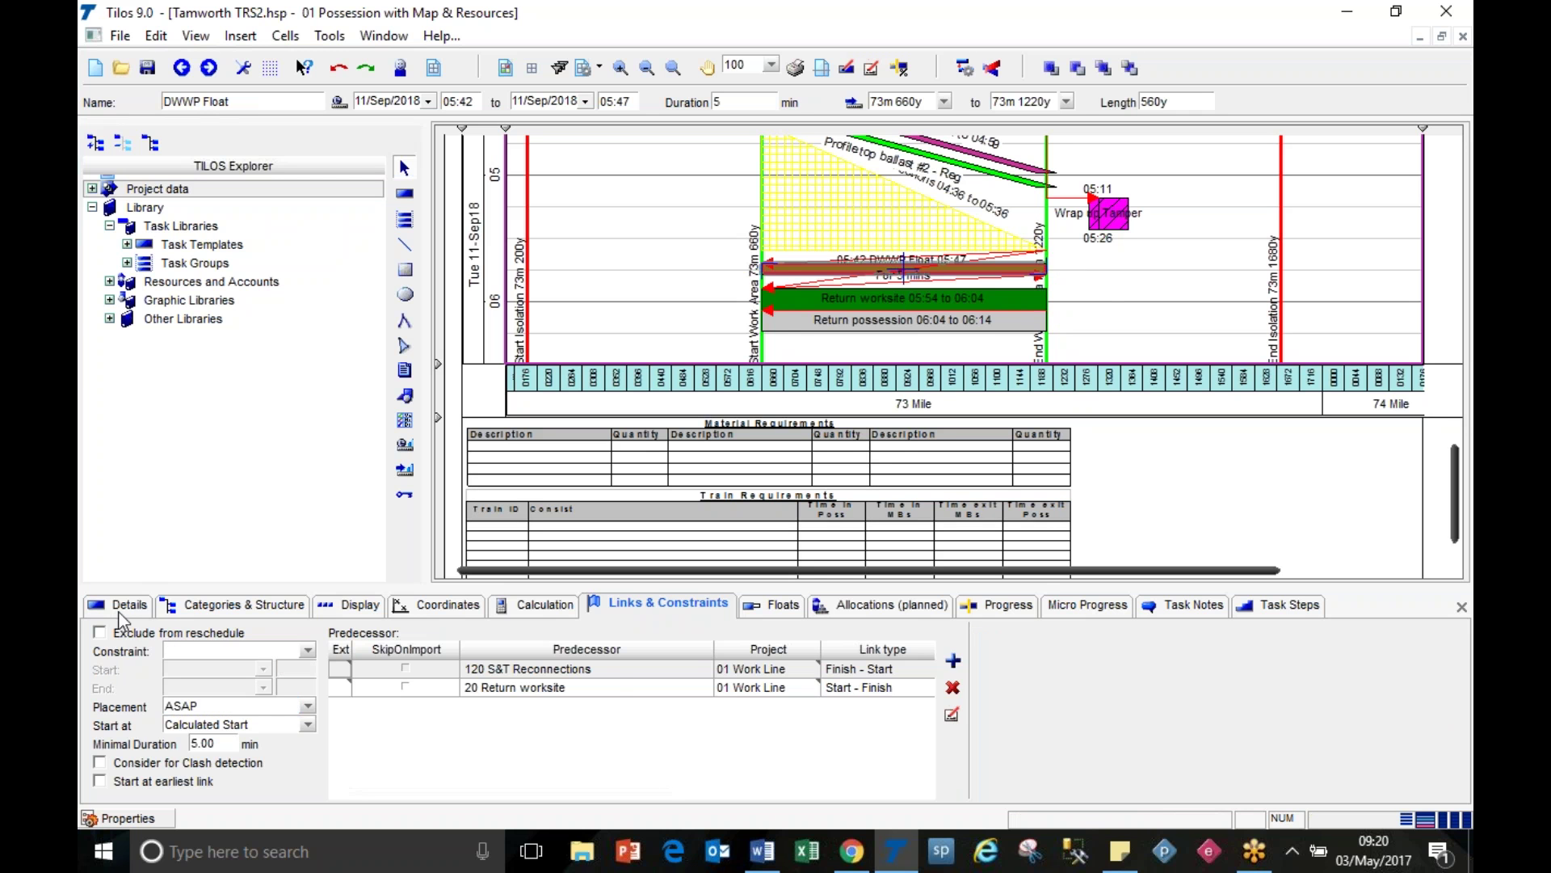
Step: Check DWWP Float's details, keeping its type as Intermediate tasks
click(123, 611)
drag(237, 635, 166, 632)
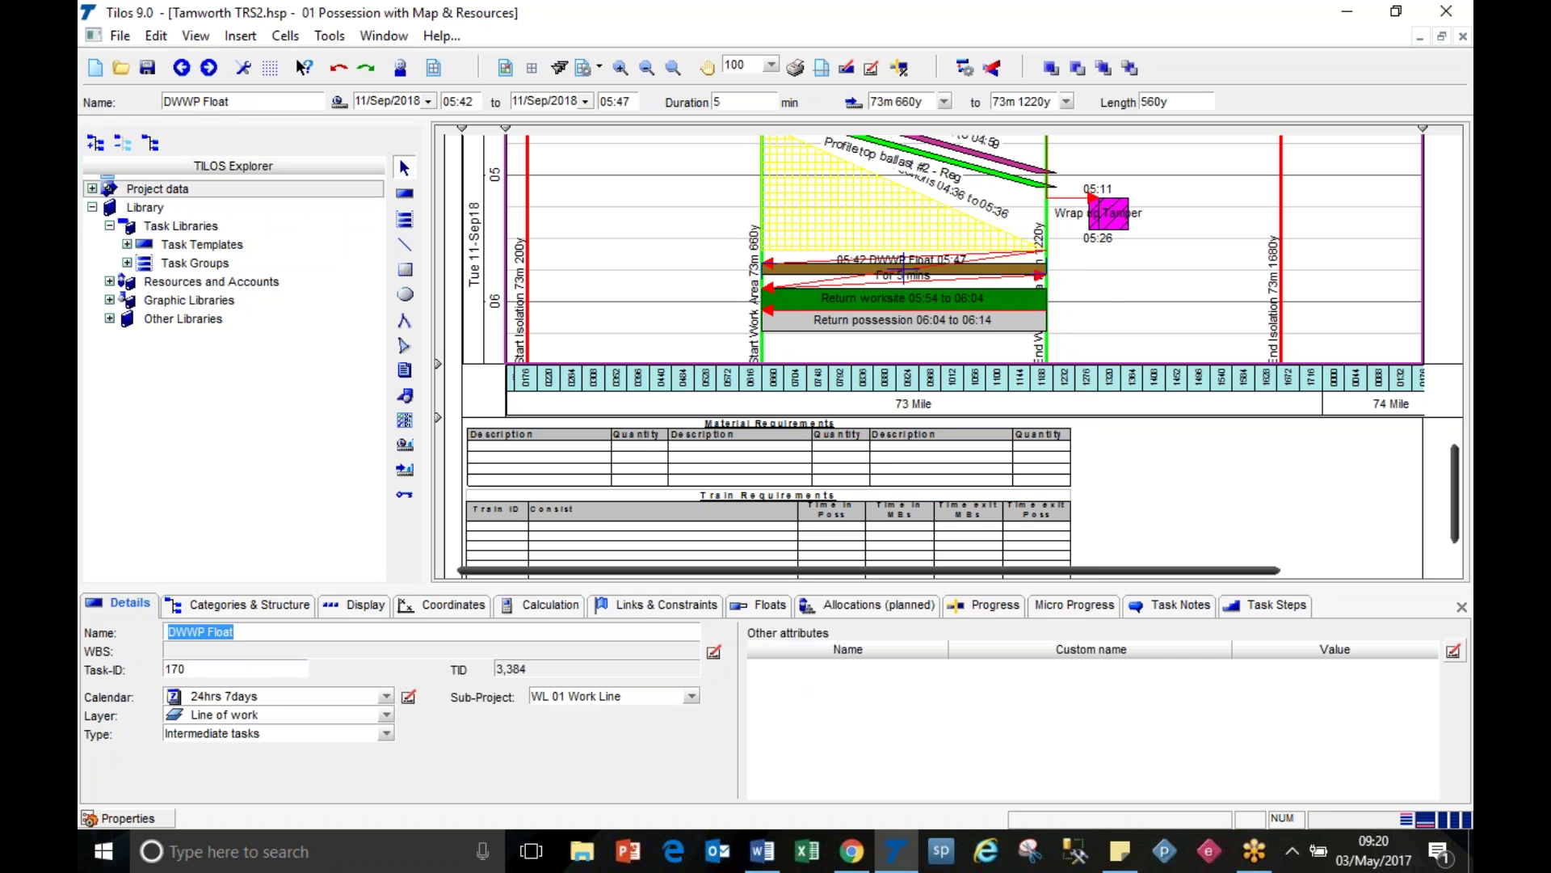
click(177, 734)
click(177, 733)
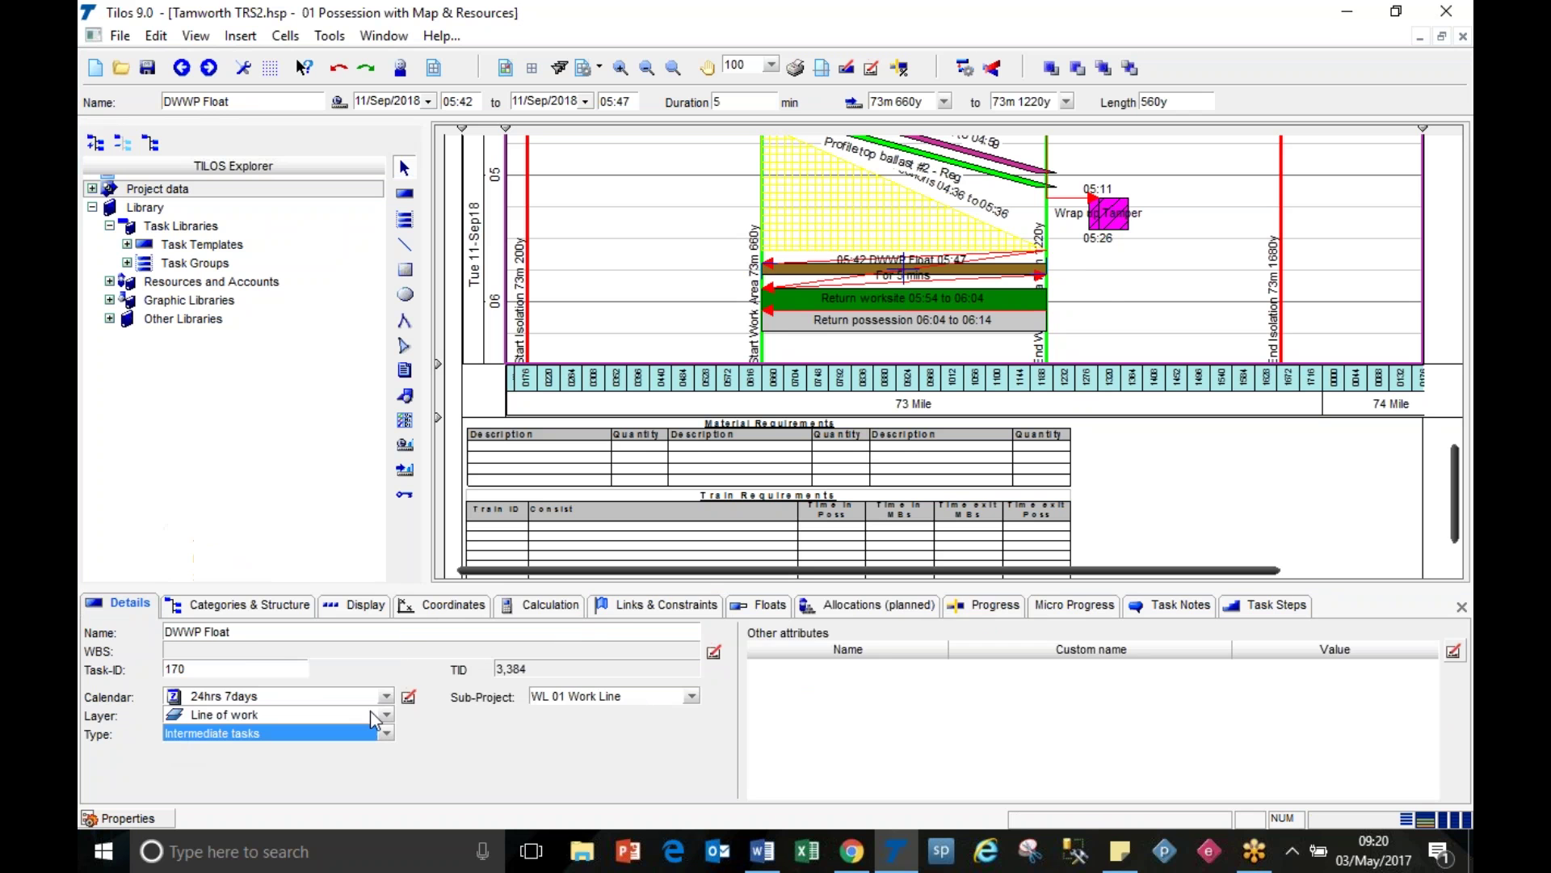
Step: Inspect DWWP Float's predecessors 120 S&T Reconnections and 20 Return worksite, then deselect it
click(628, 607)
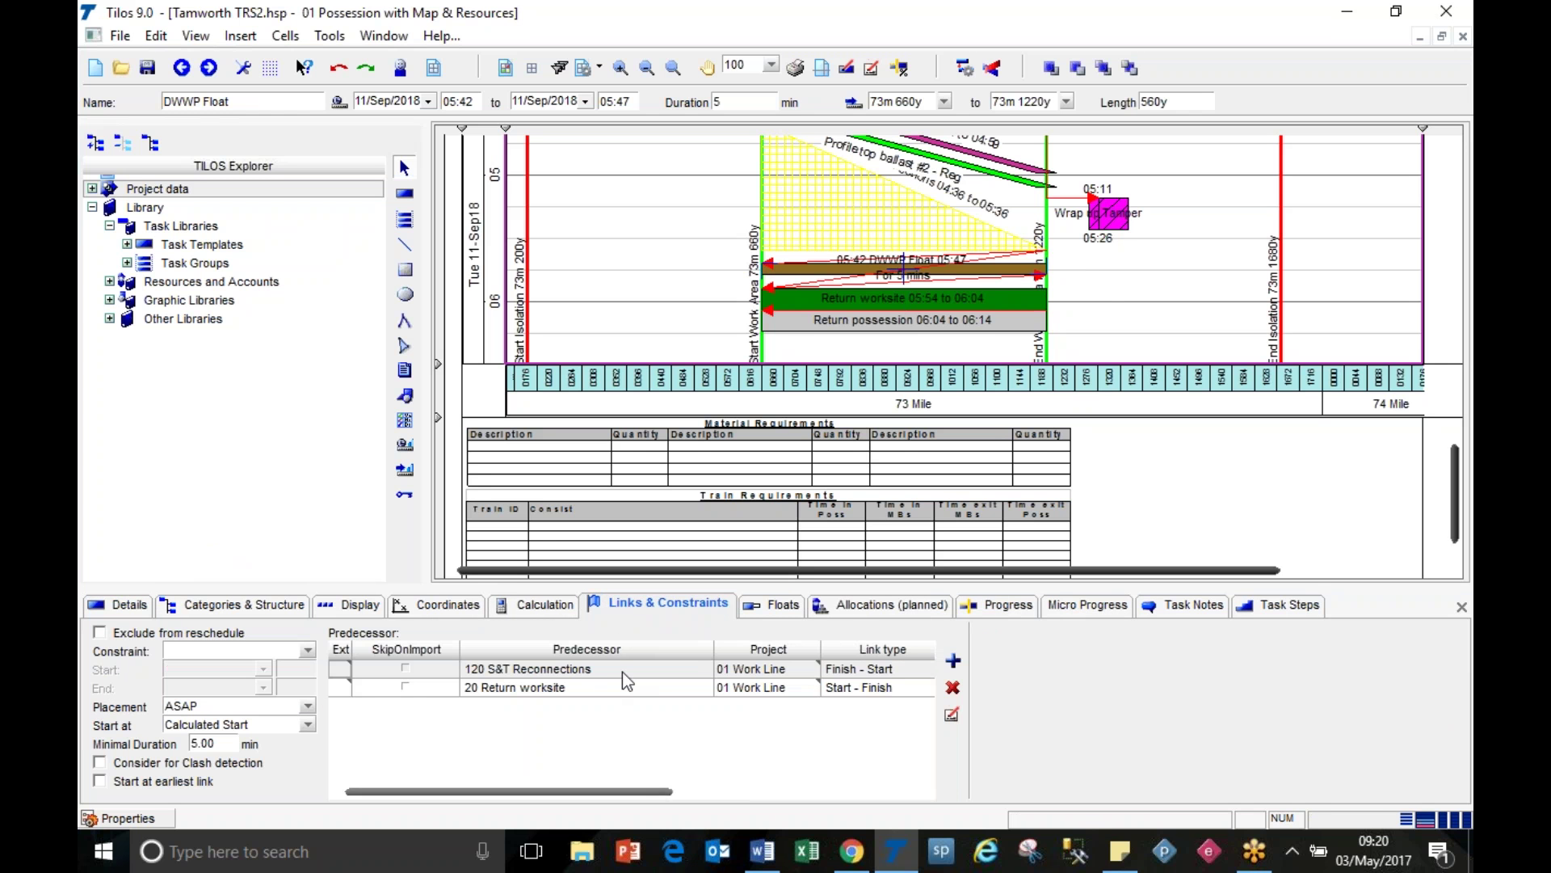
click(651, 675)
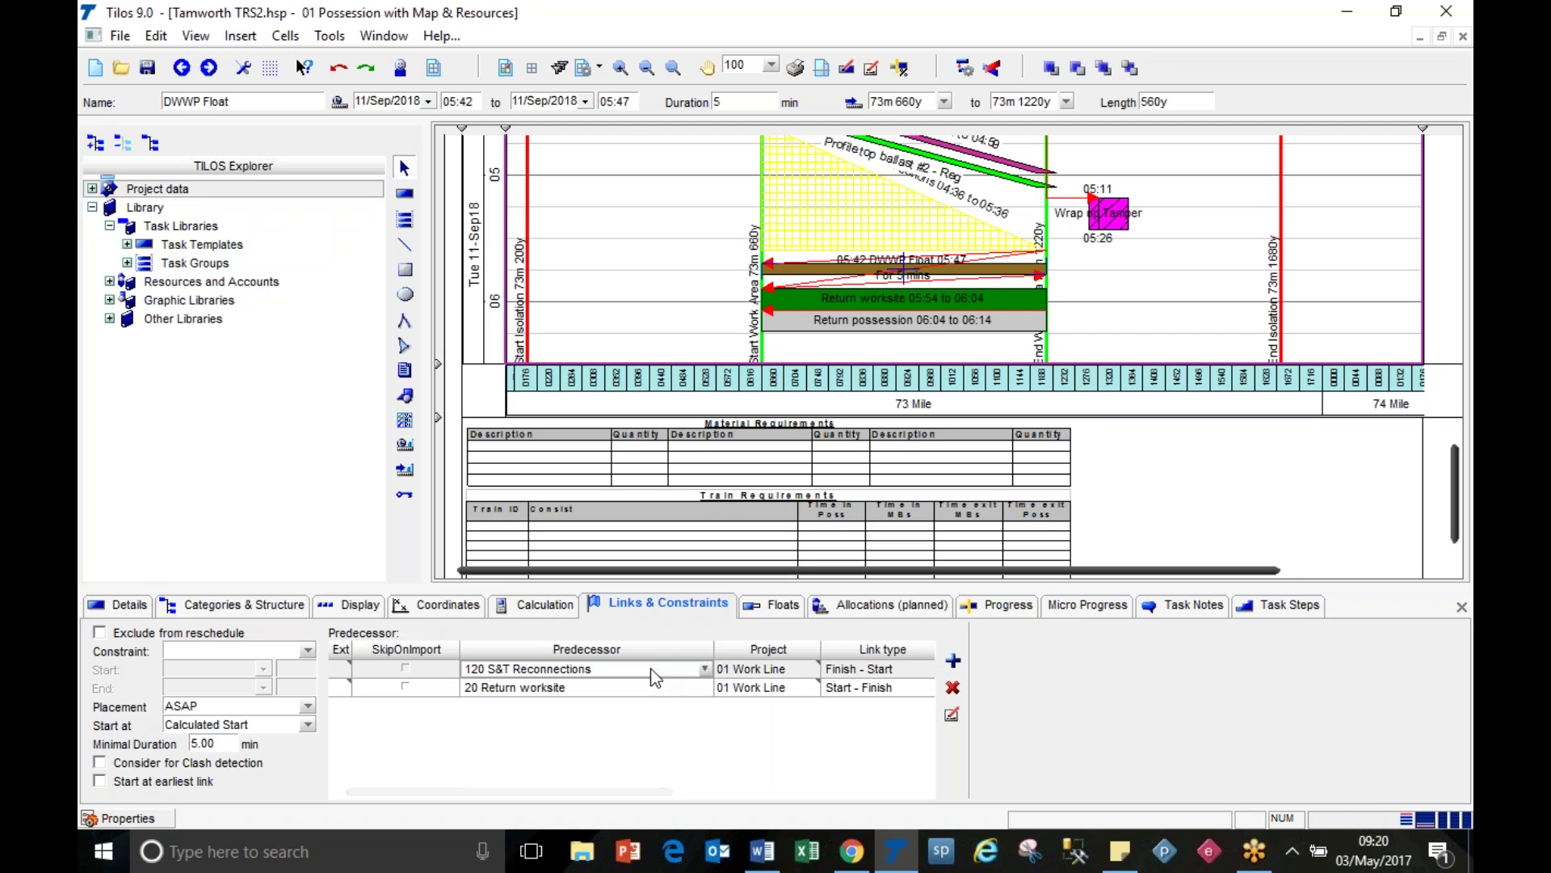
click(639, 689)
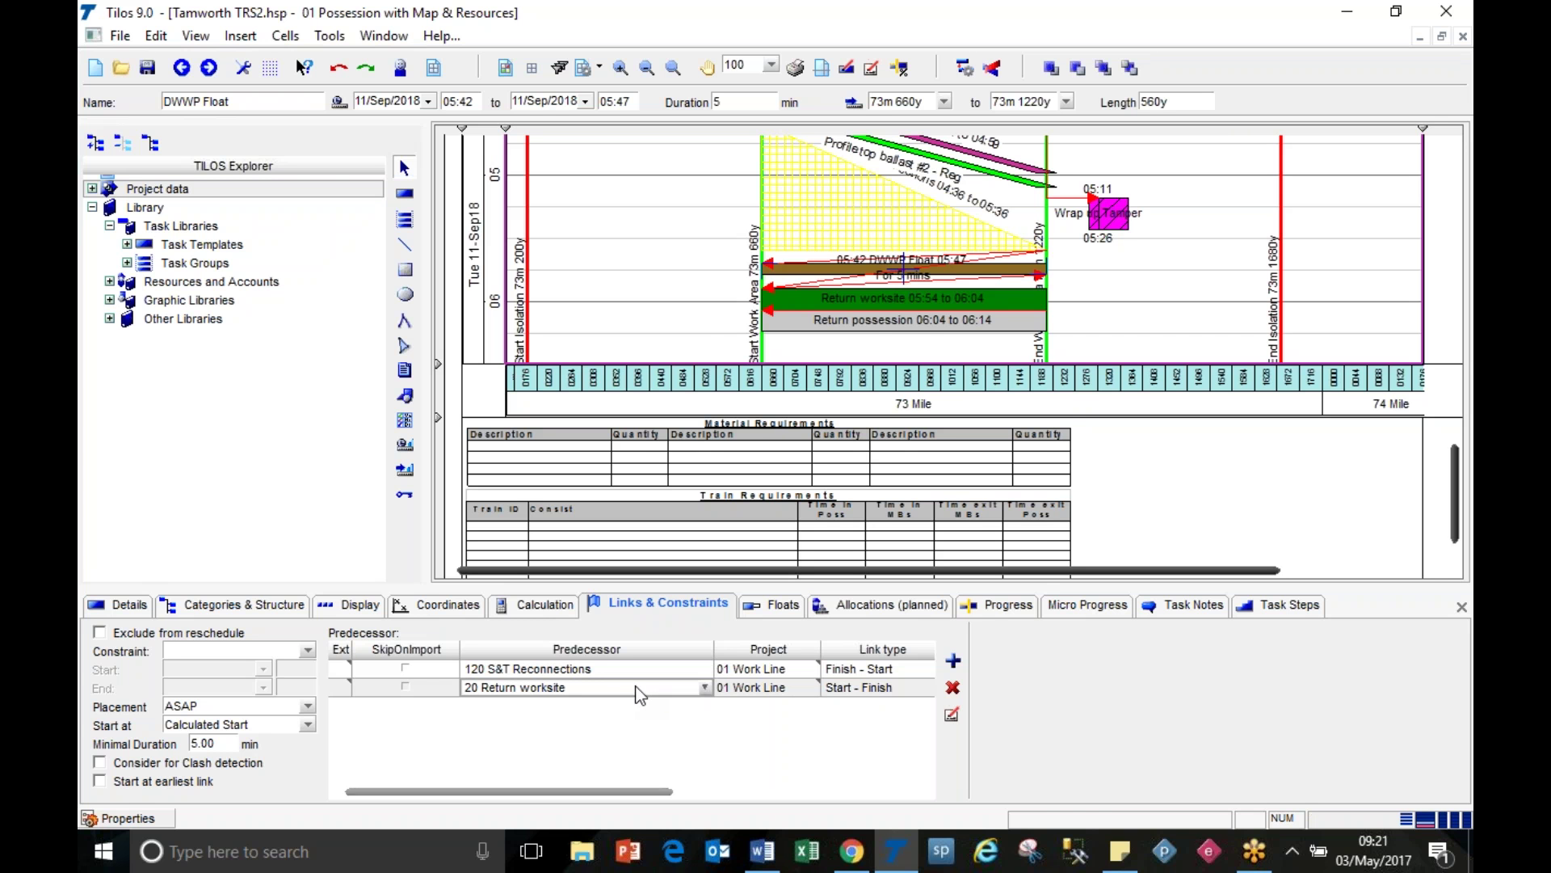
click(665, 312)
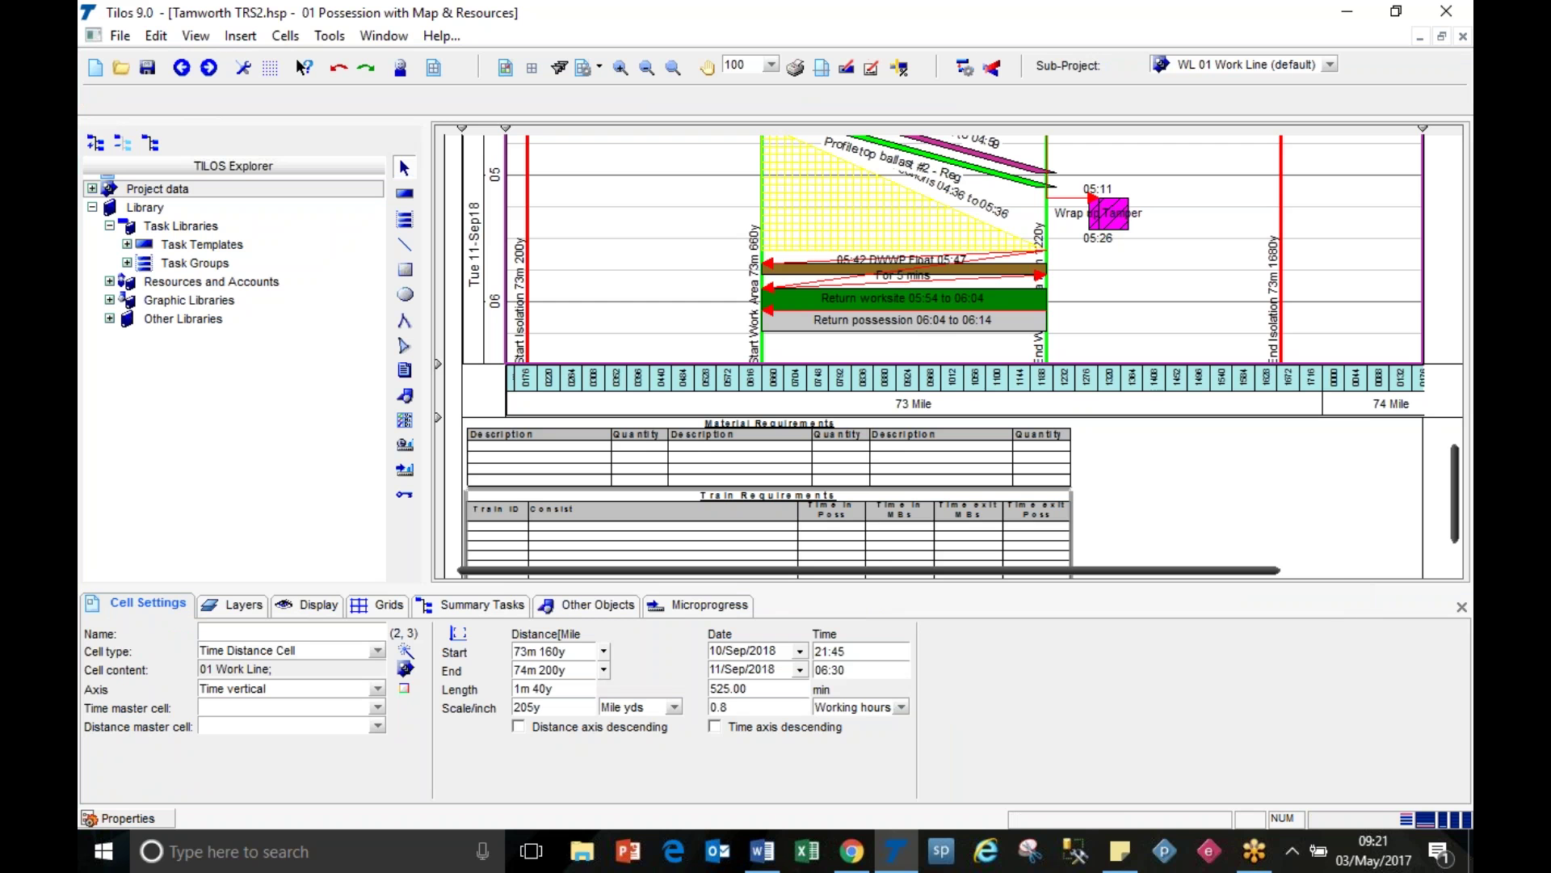
Step: Collapse the settings panel, zoom the chart to 75% and select Position BCS & Set up
drag(1338, 676, 1346, 788)
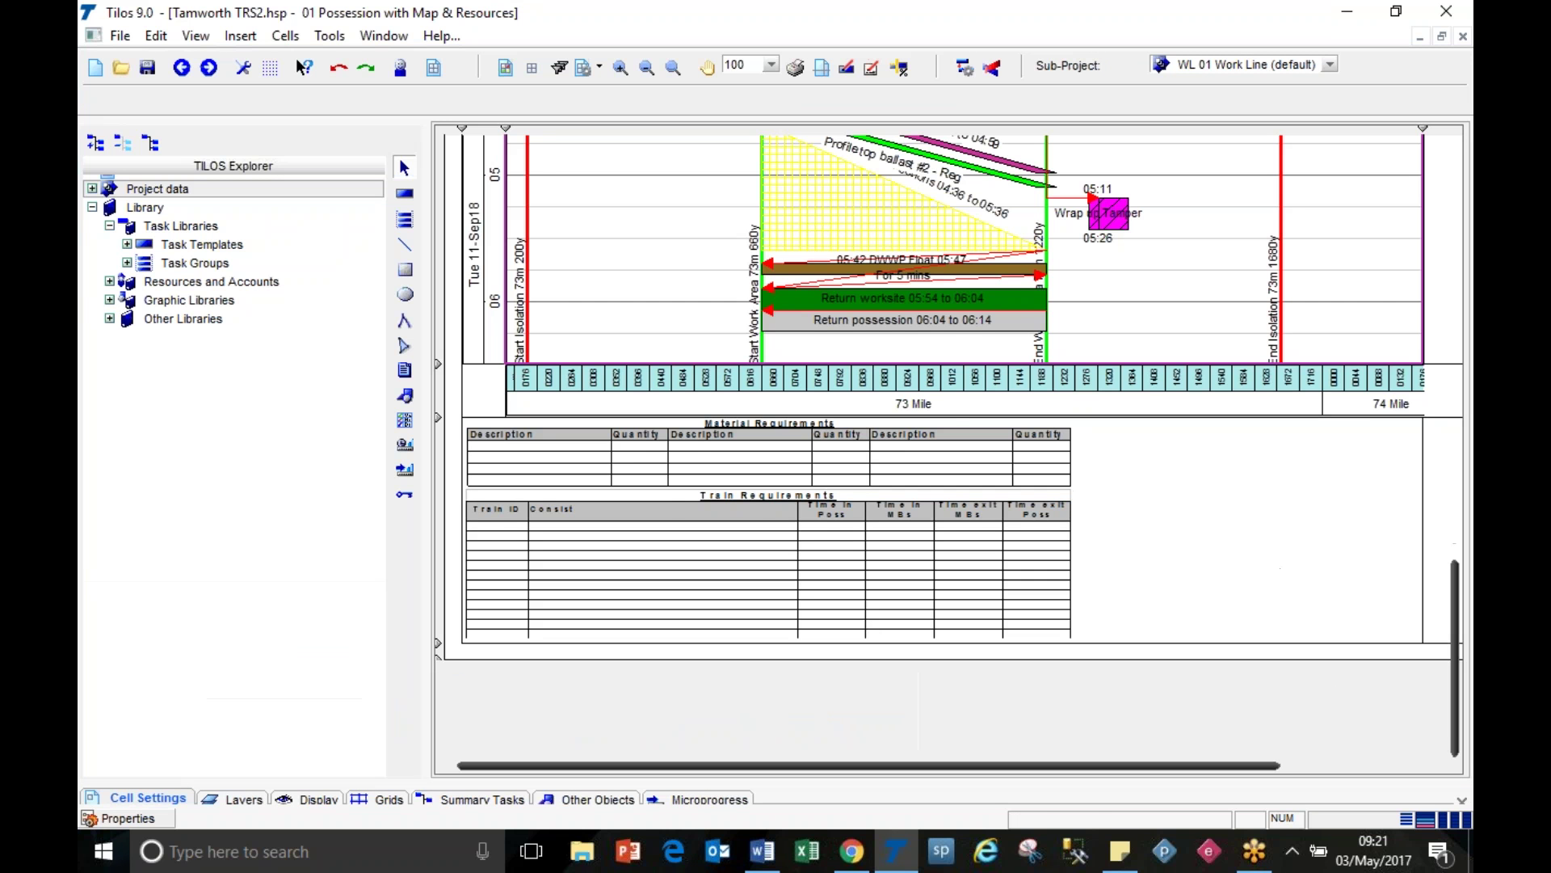
scroll(1393, 315, up, 10)
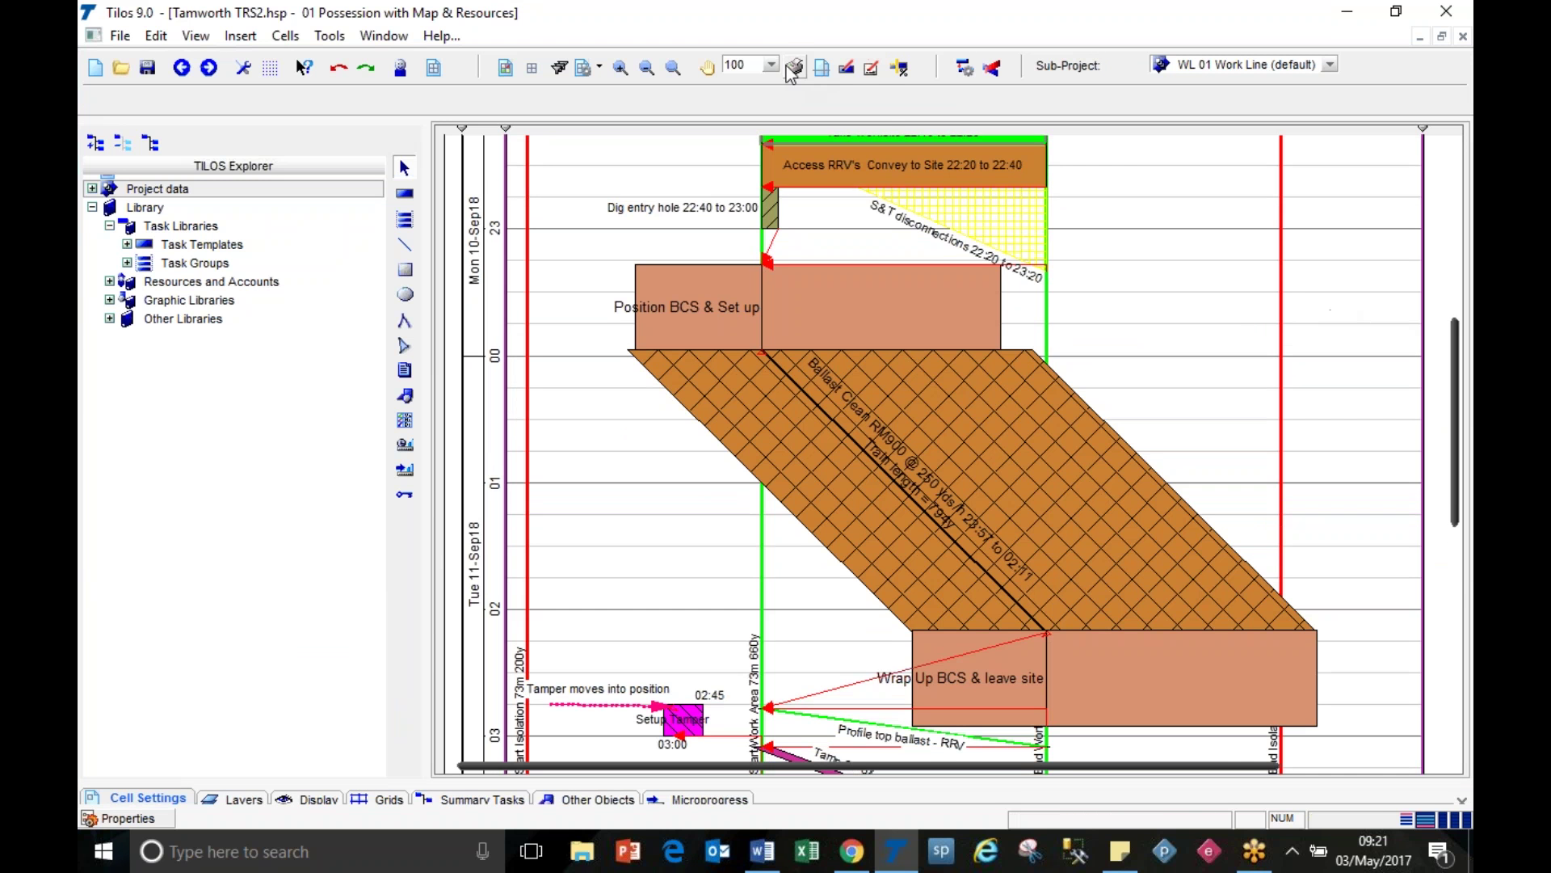
click(771, 65)
click(781, 171)
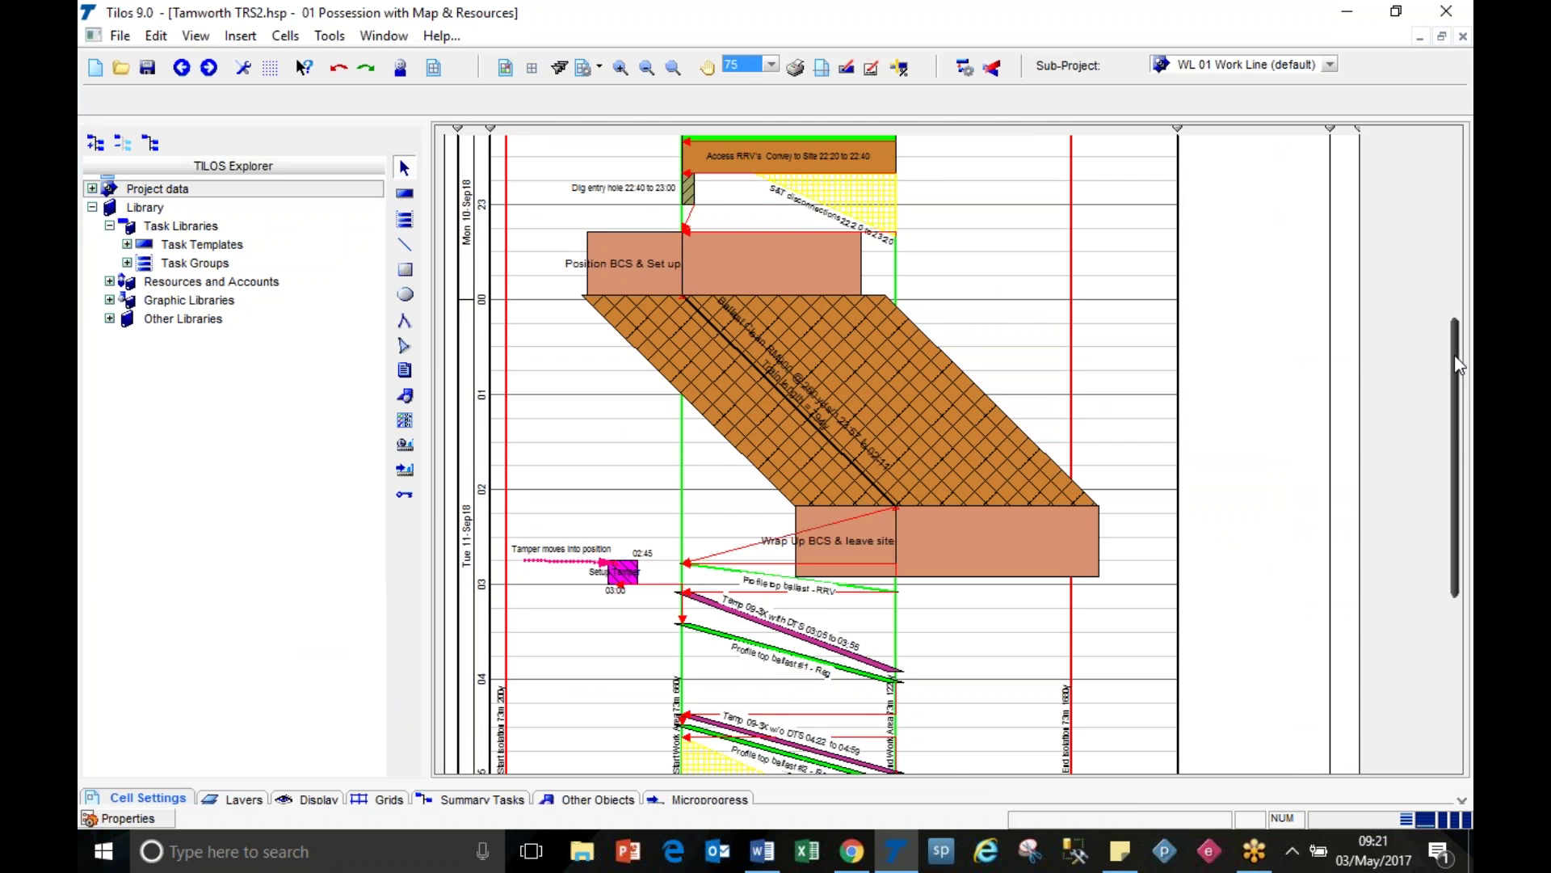
drag(1457, 365, 1458, 408)
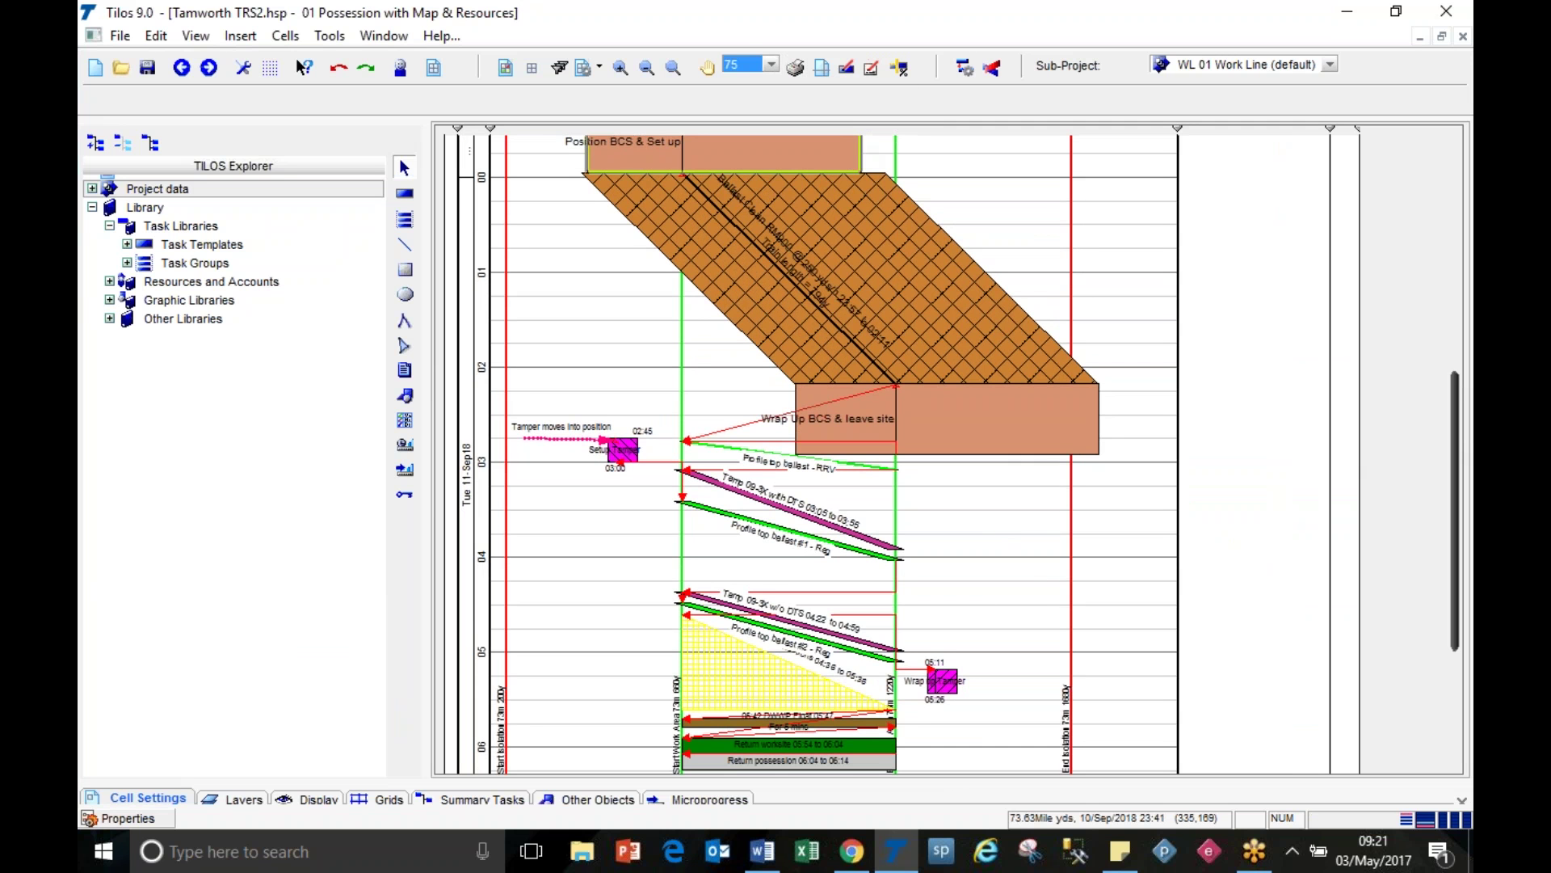
click(860, 148)
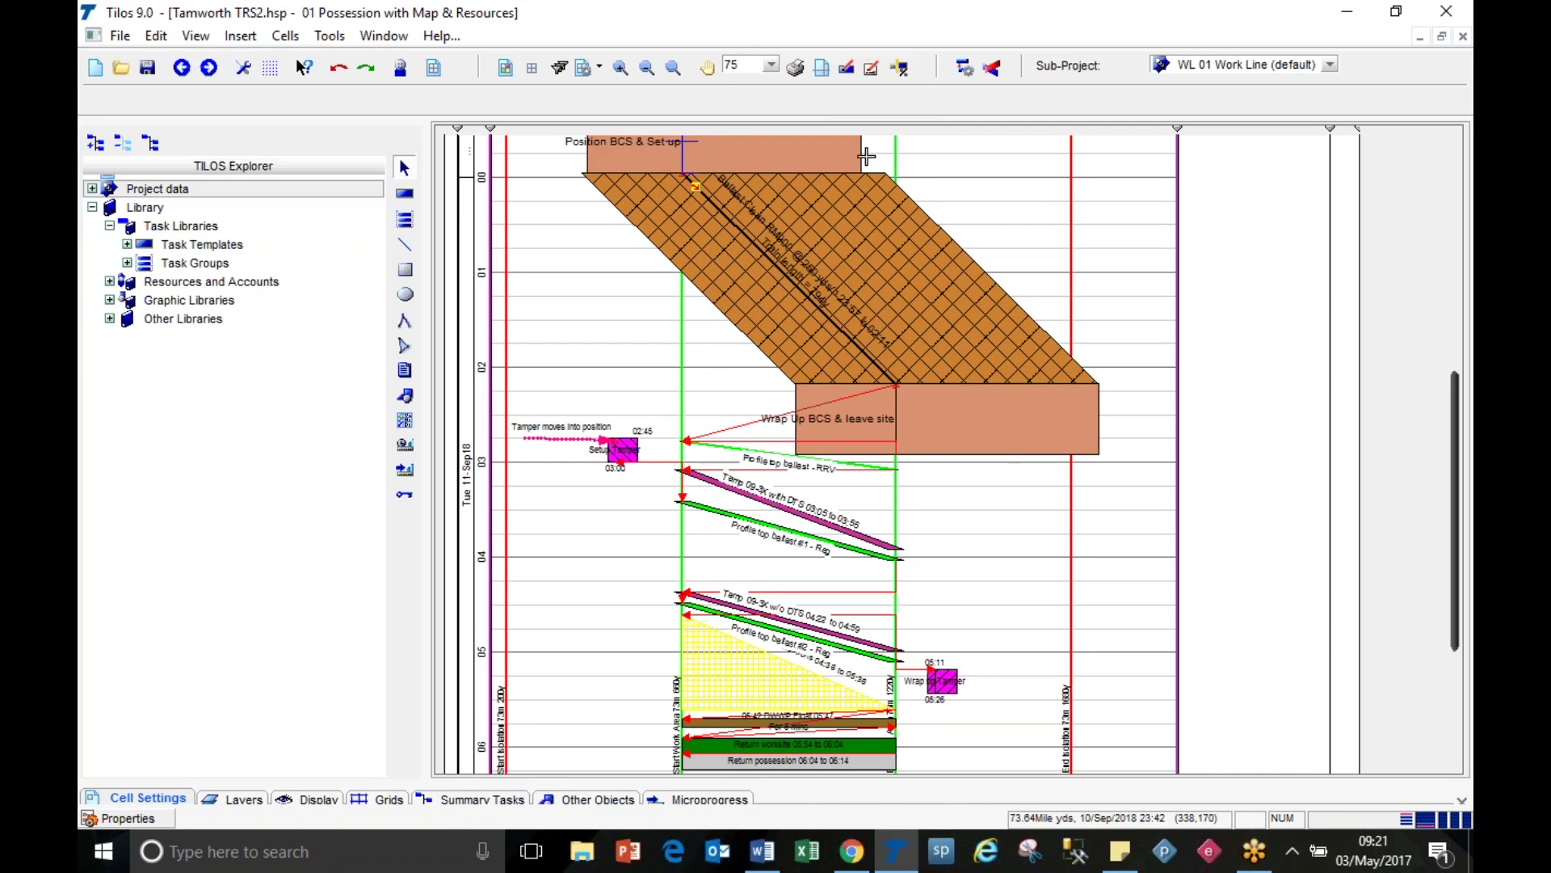
click(866, 155)
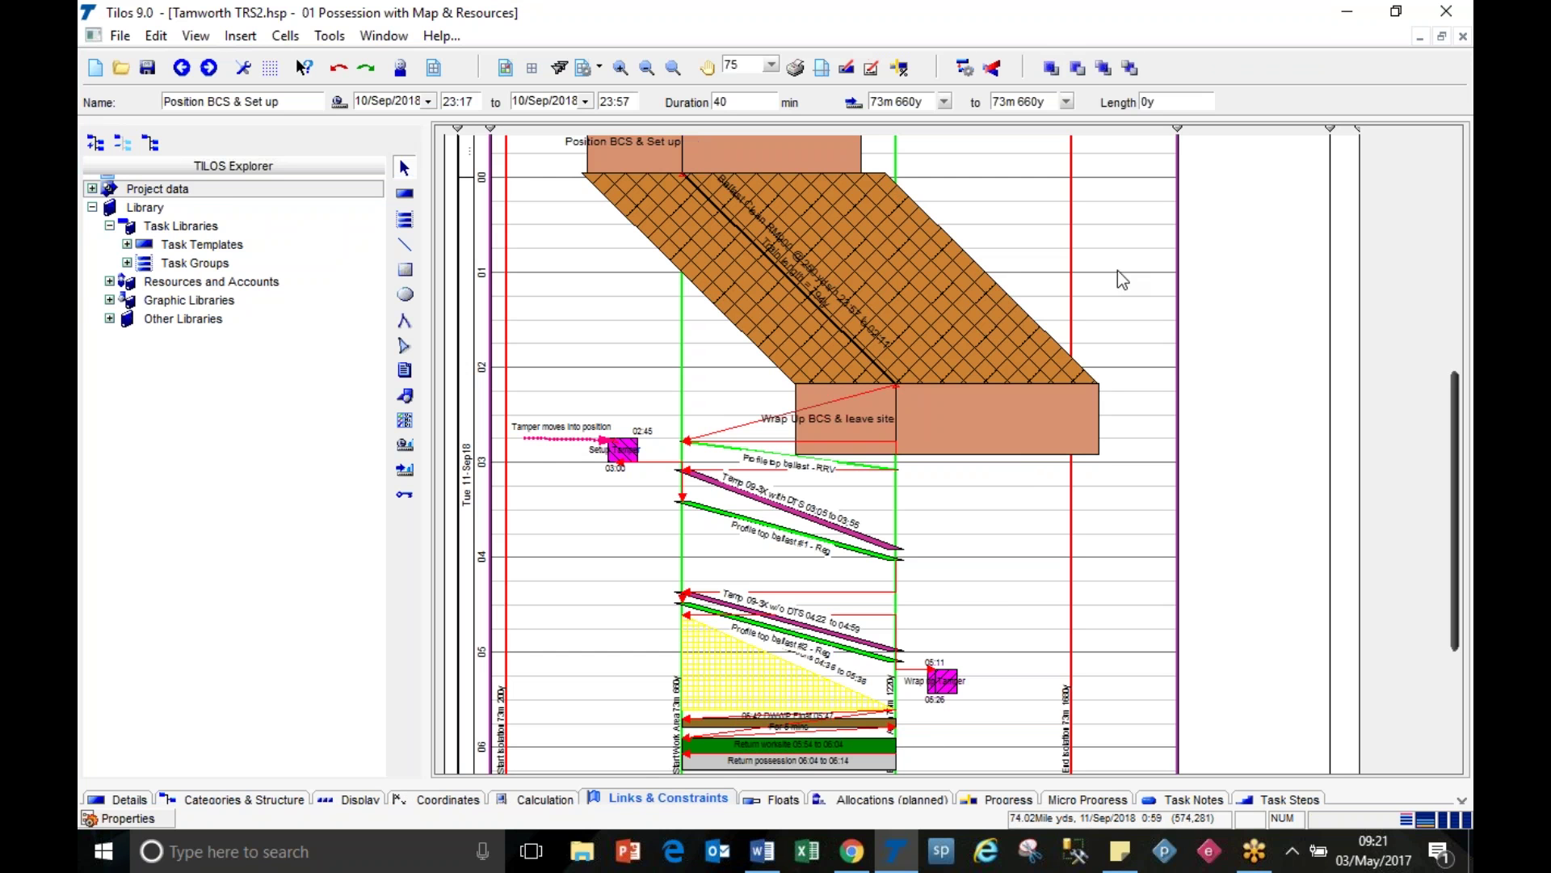
Step: Set DWWP Float's minimal duration to 15.00 minutes and widen the chart again
click(1022, 602)
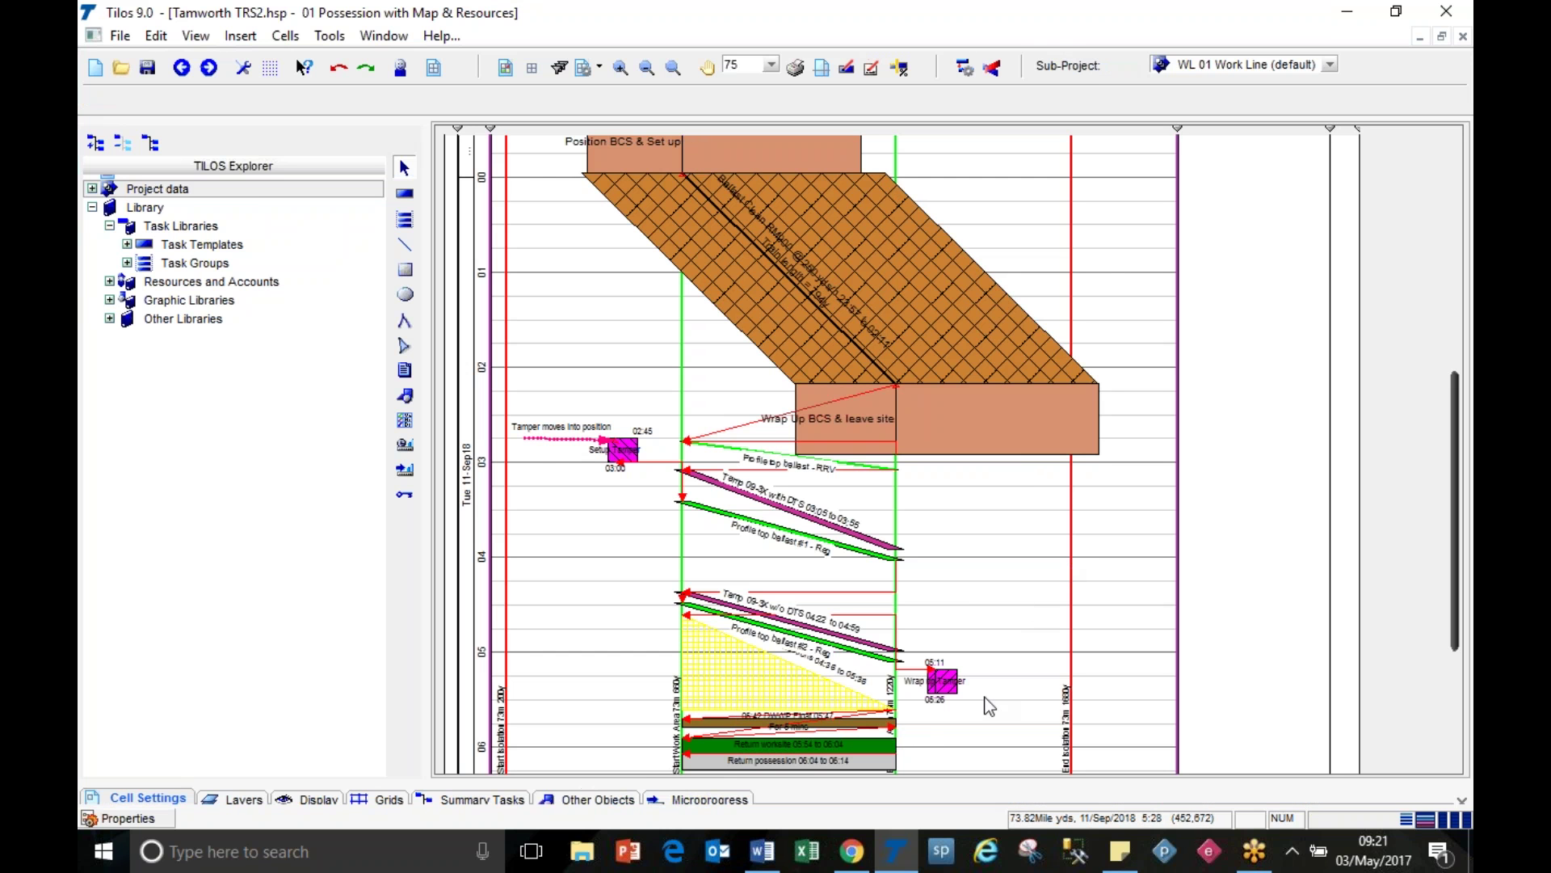
click(894, 721)
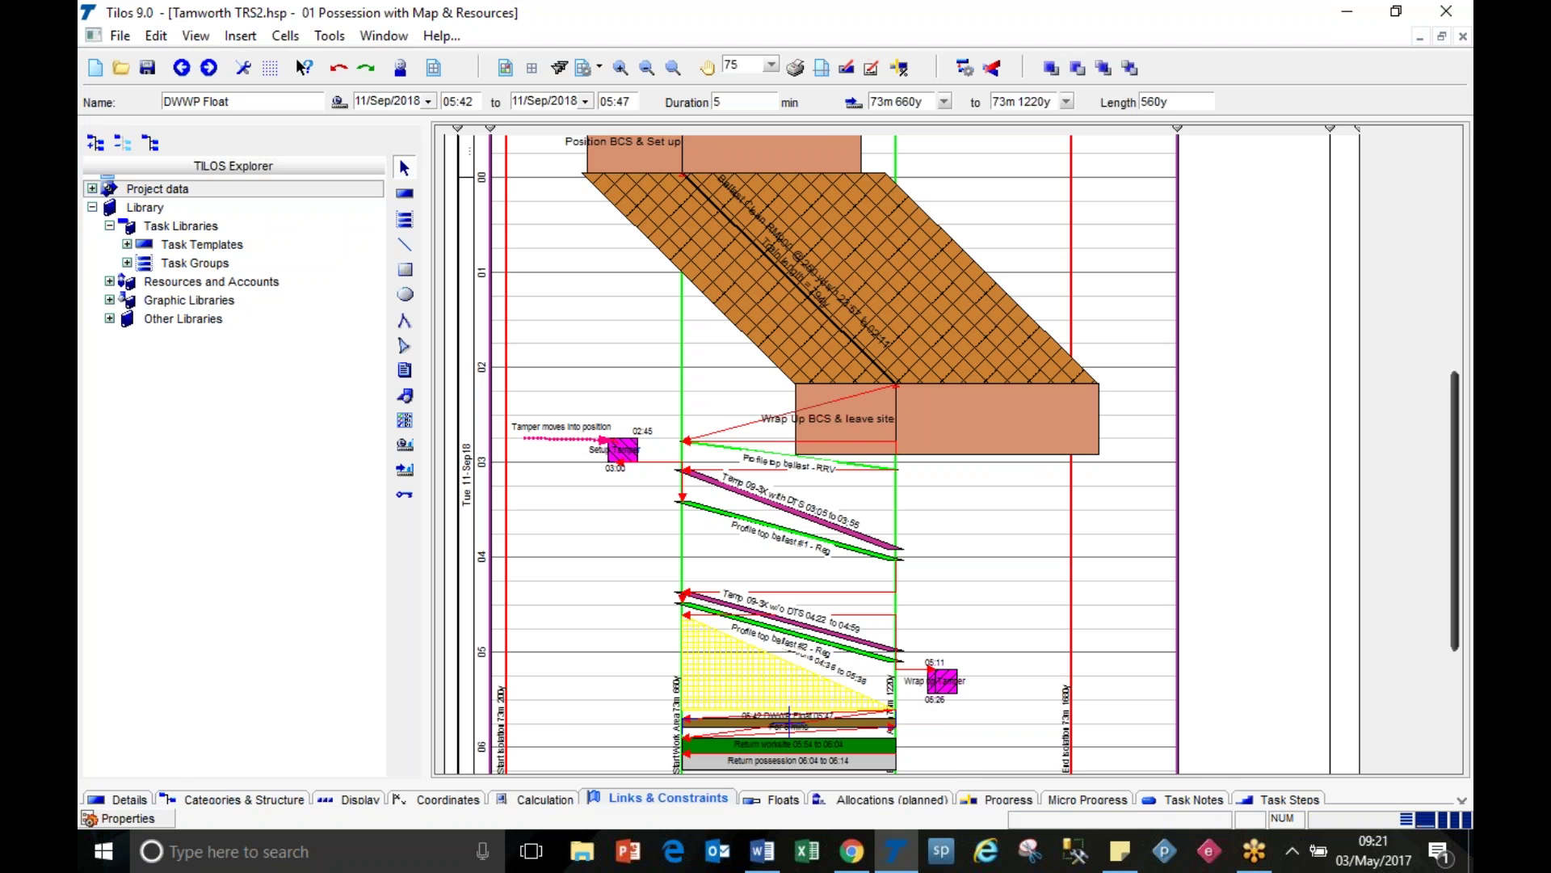
drag(956, 780, 980, 627)
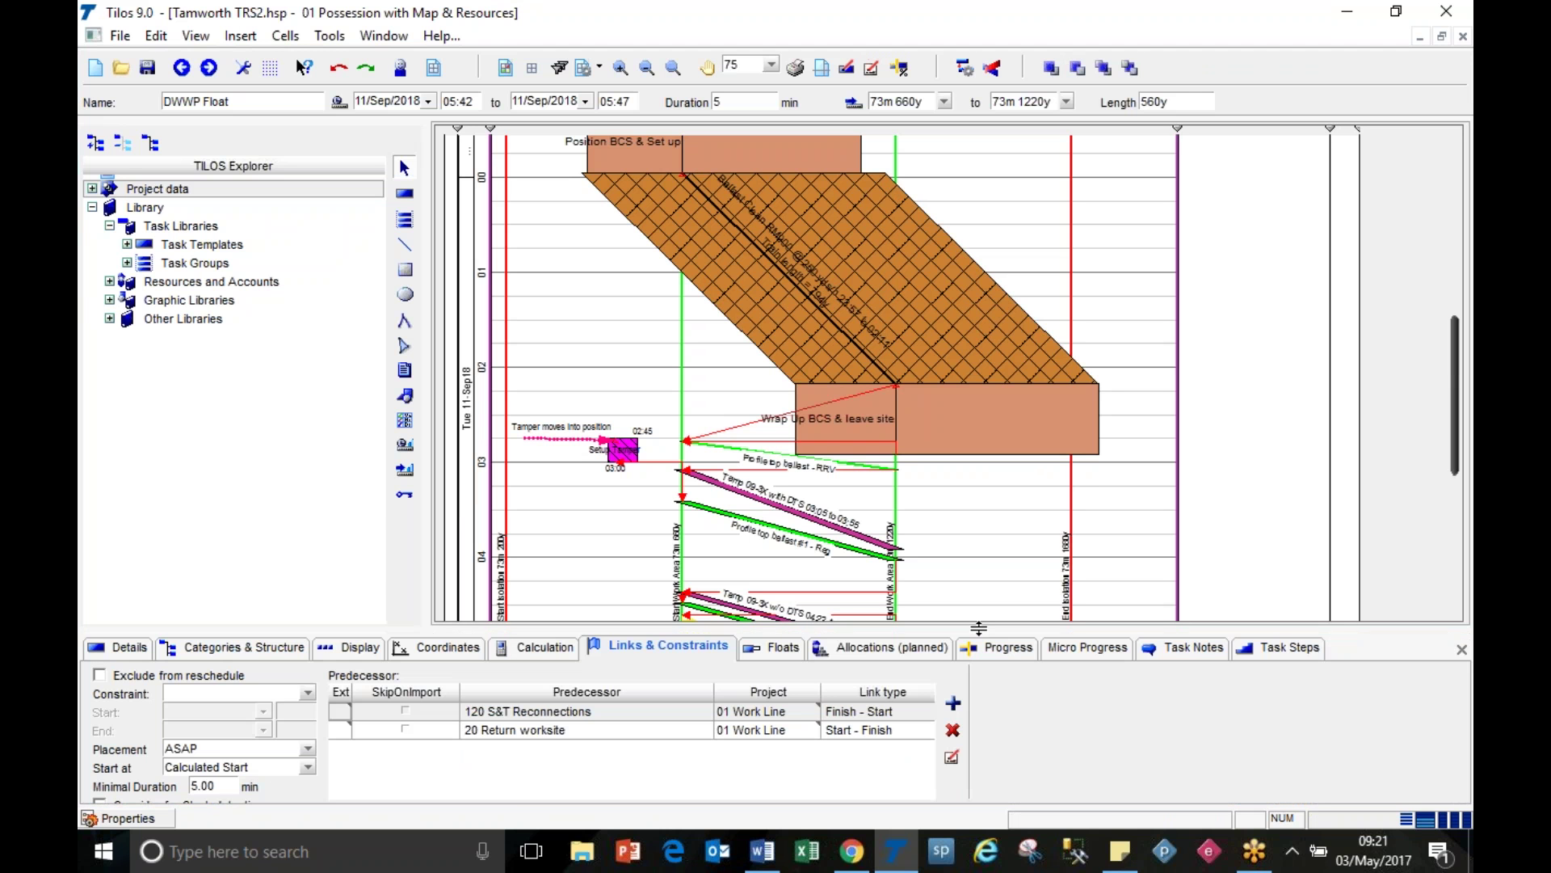
click(217, 786)
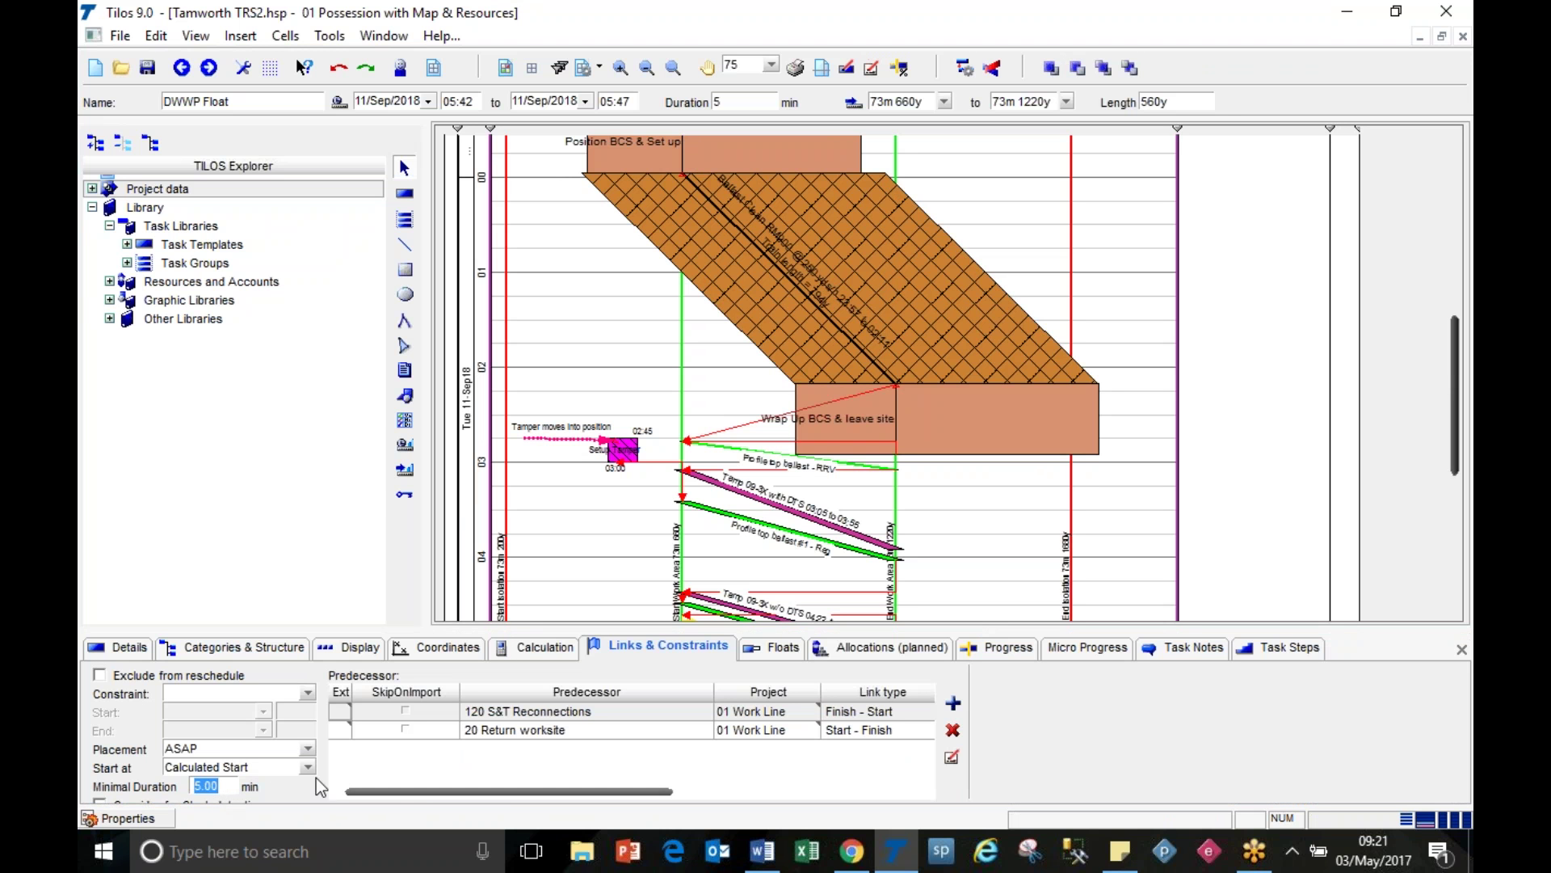
text(15.00)
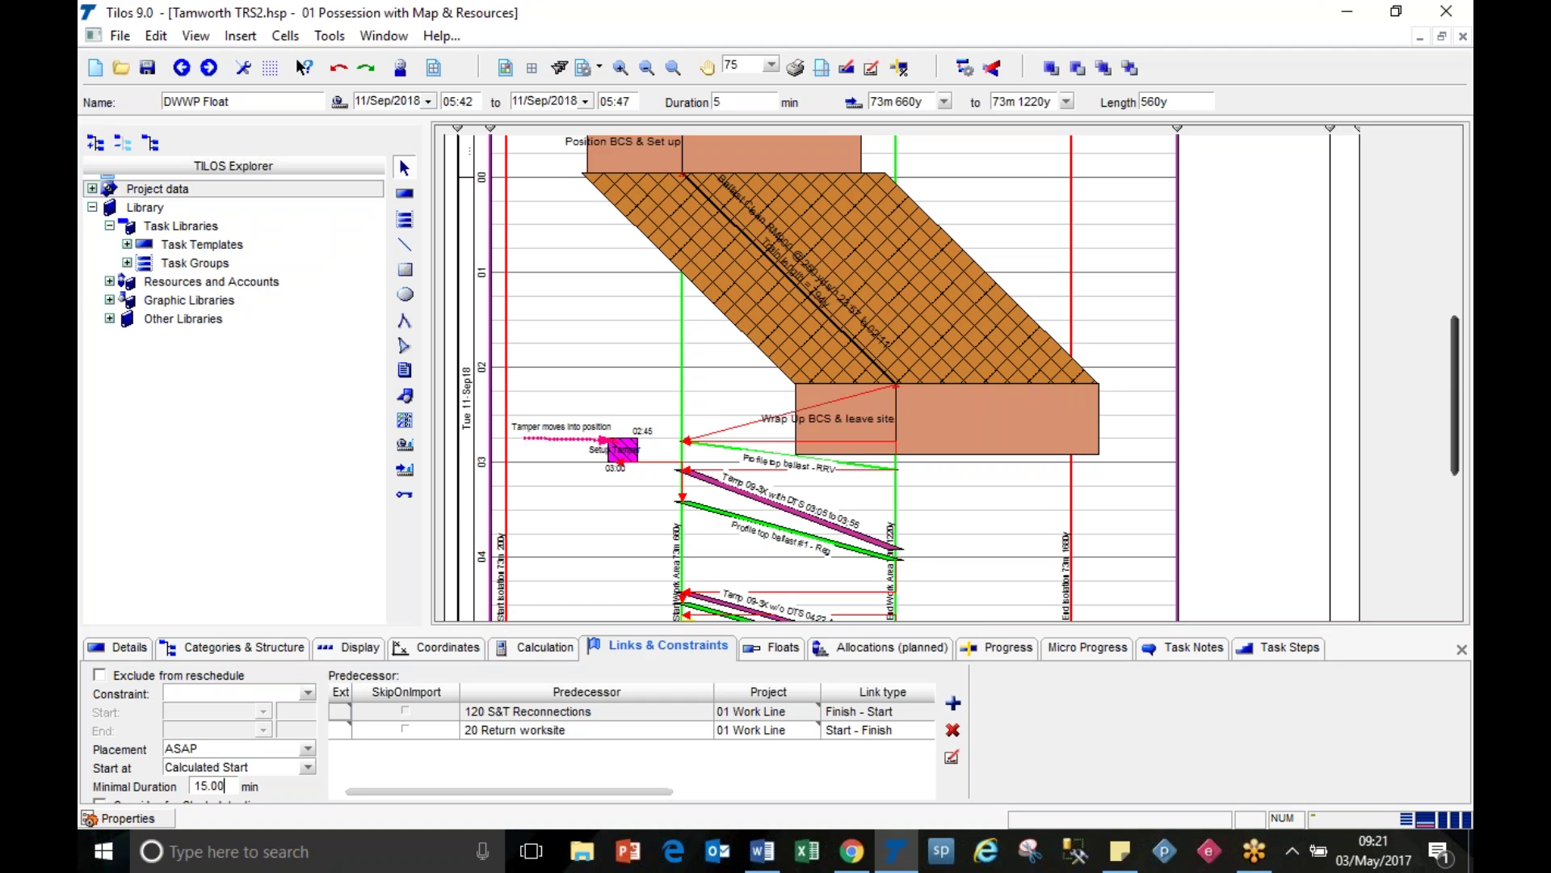
key(Tab)
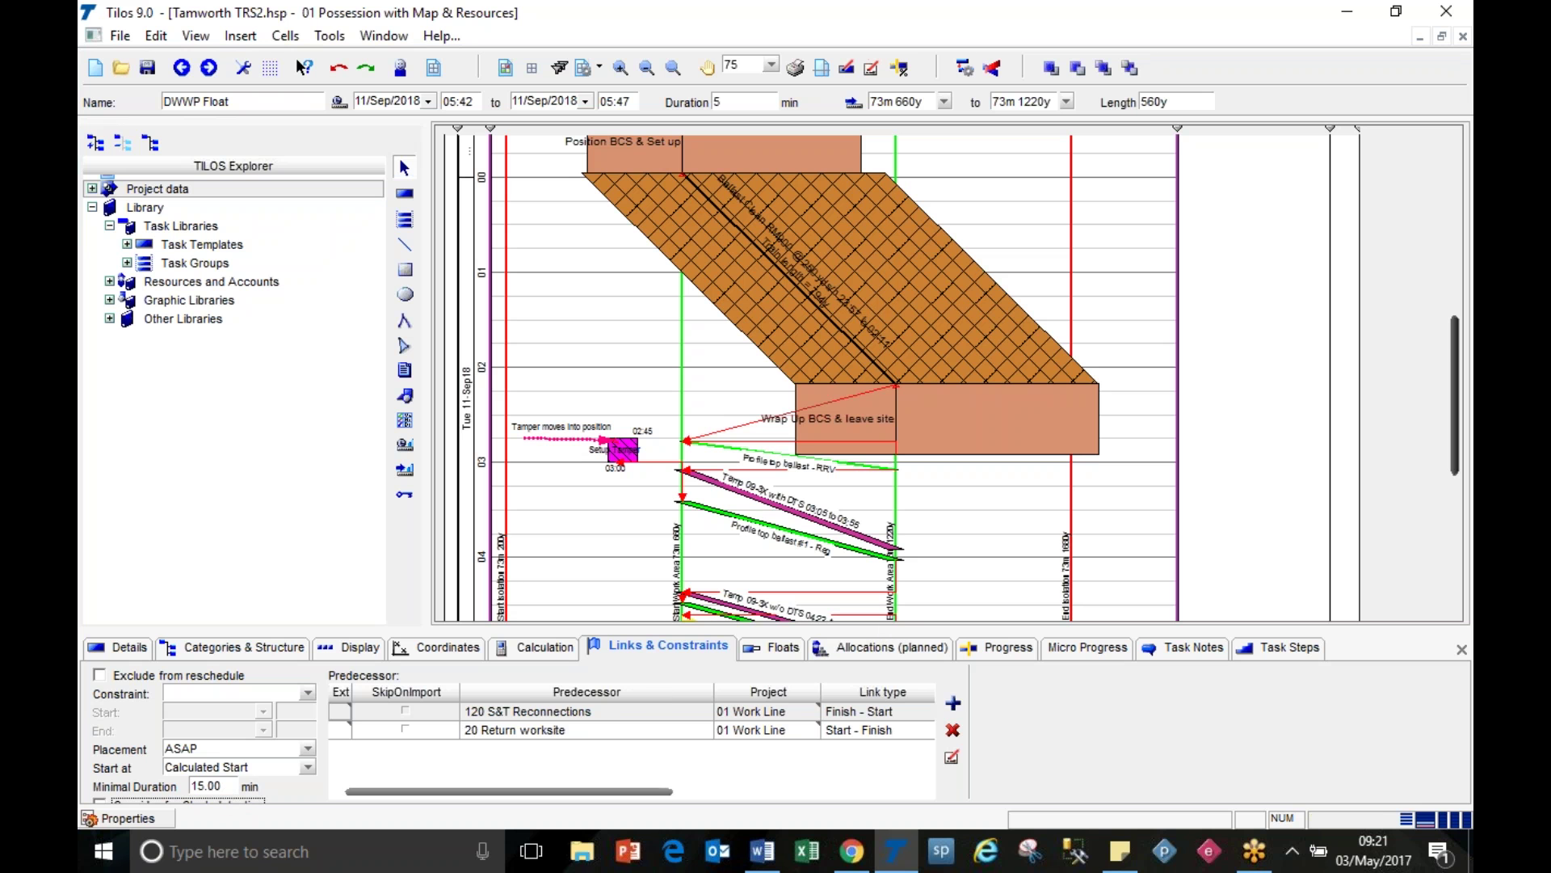
drag(904, 625, 905, 750)
click(978, 200)
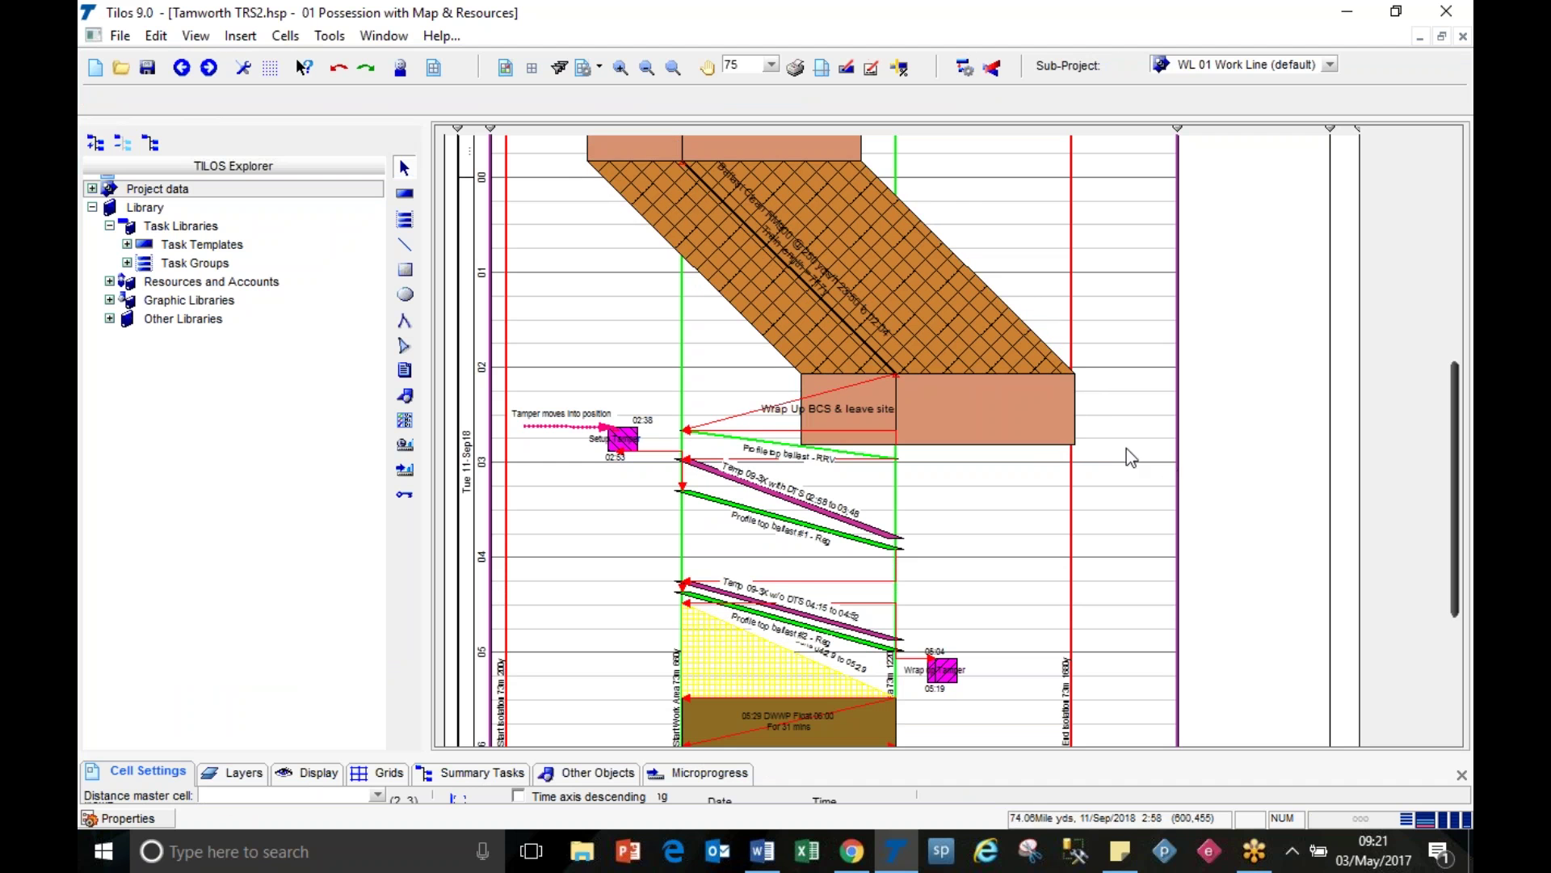
click(874, 172)
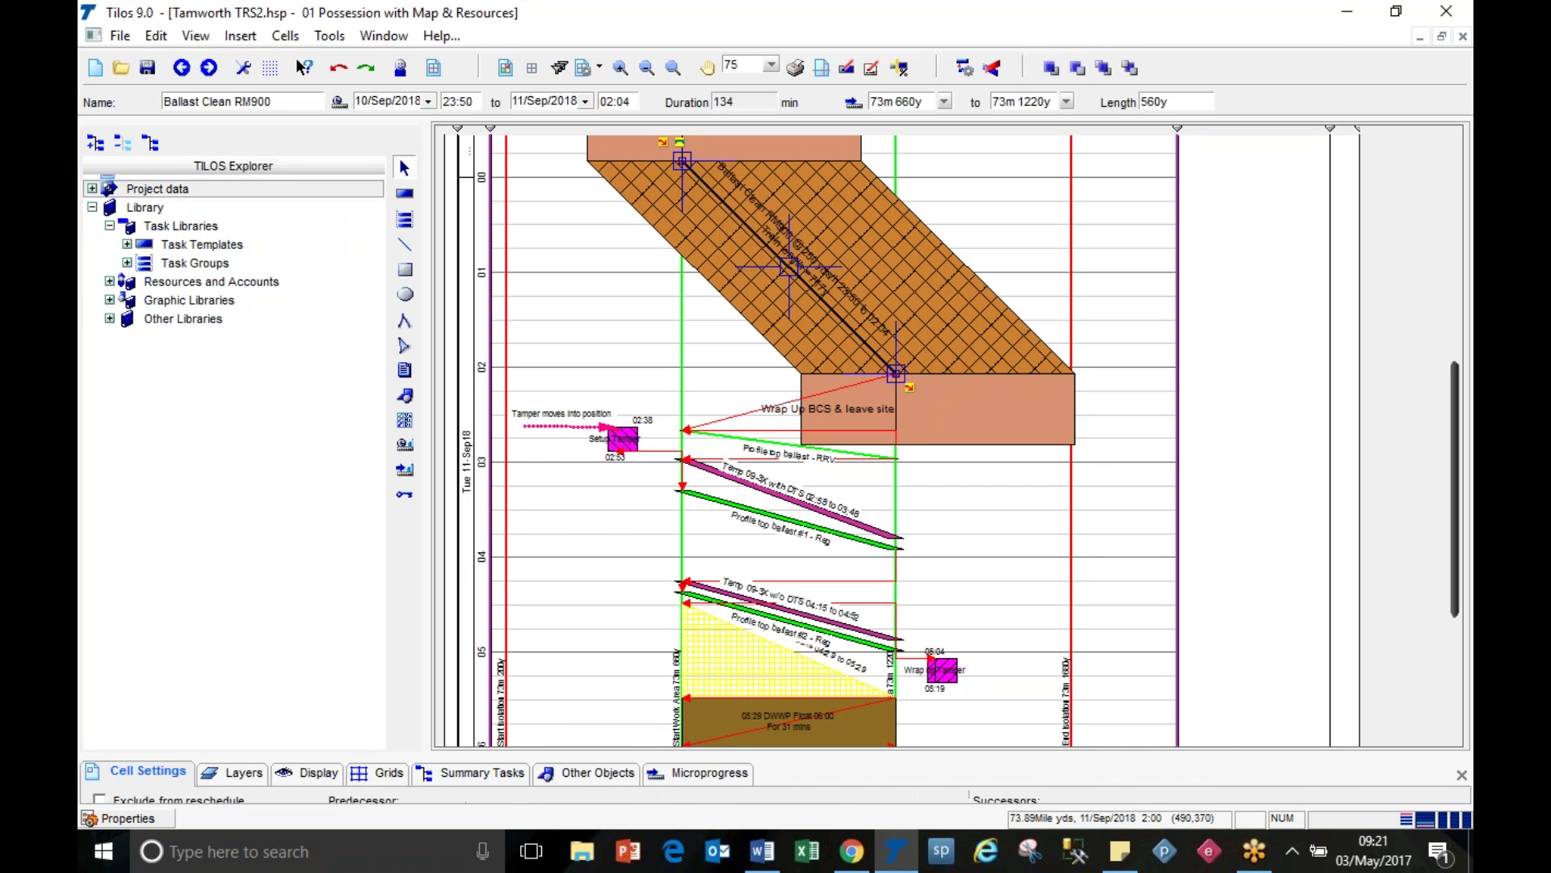
click(1072, 396)
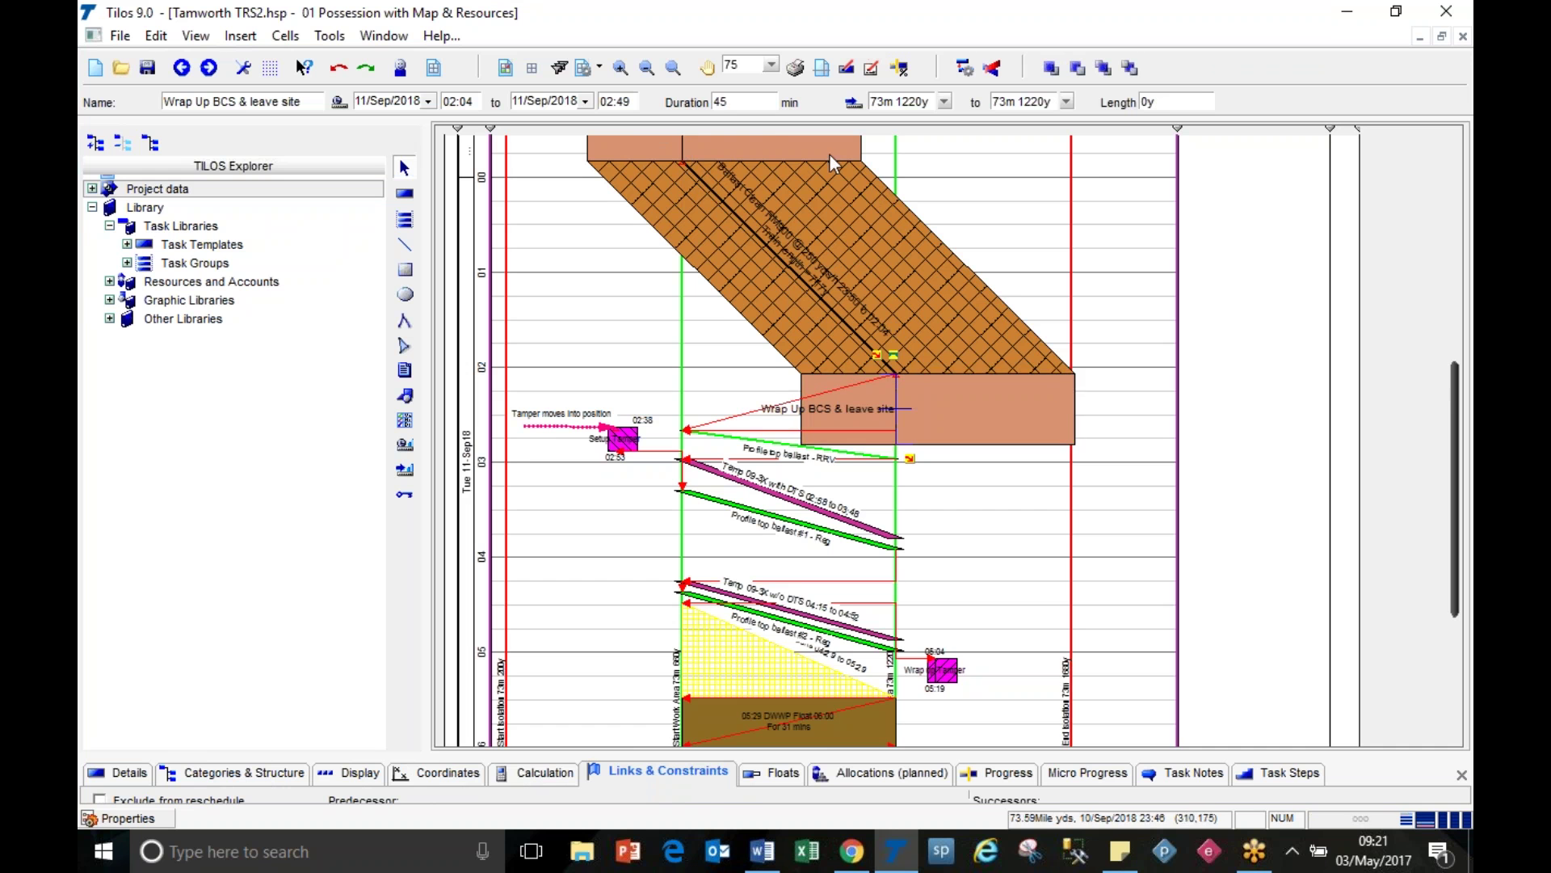
scroll(1112, 494, down, 2)
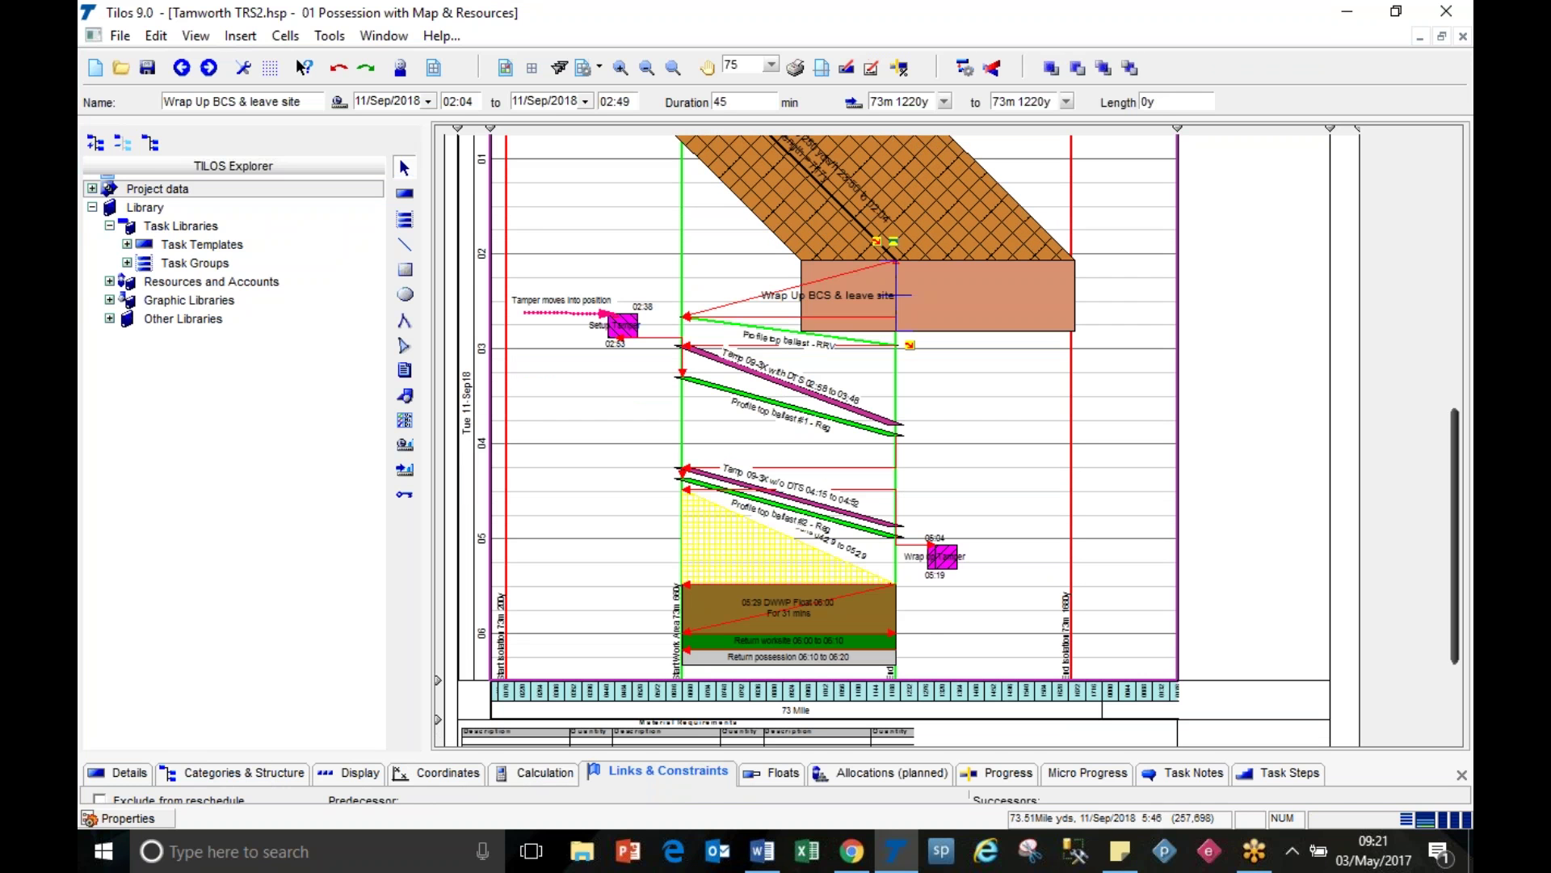
click(829, 588)
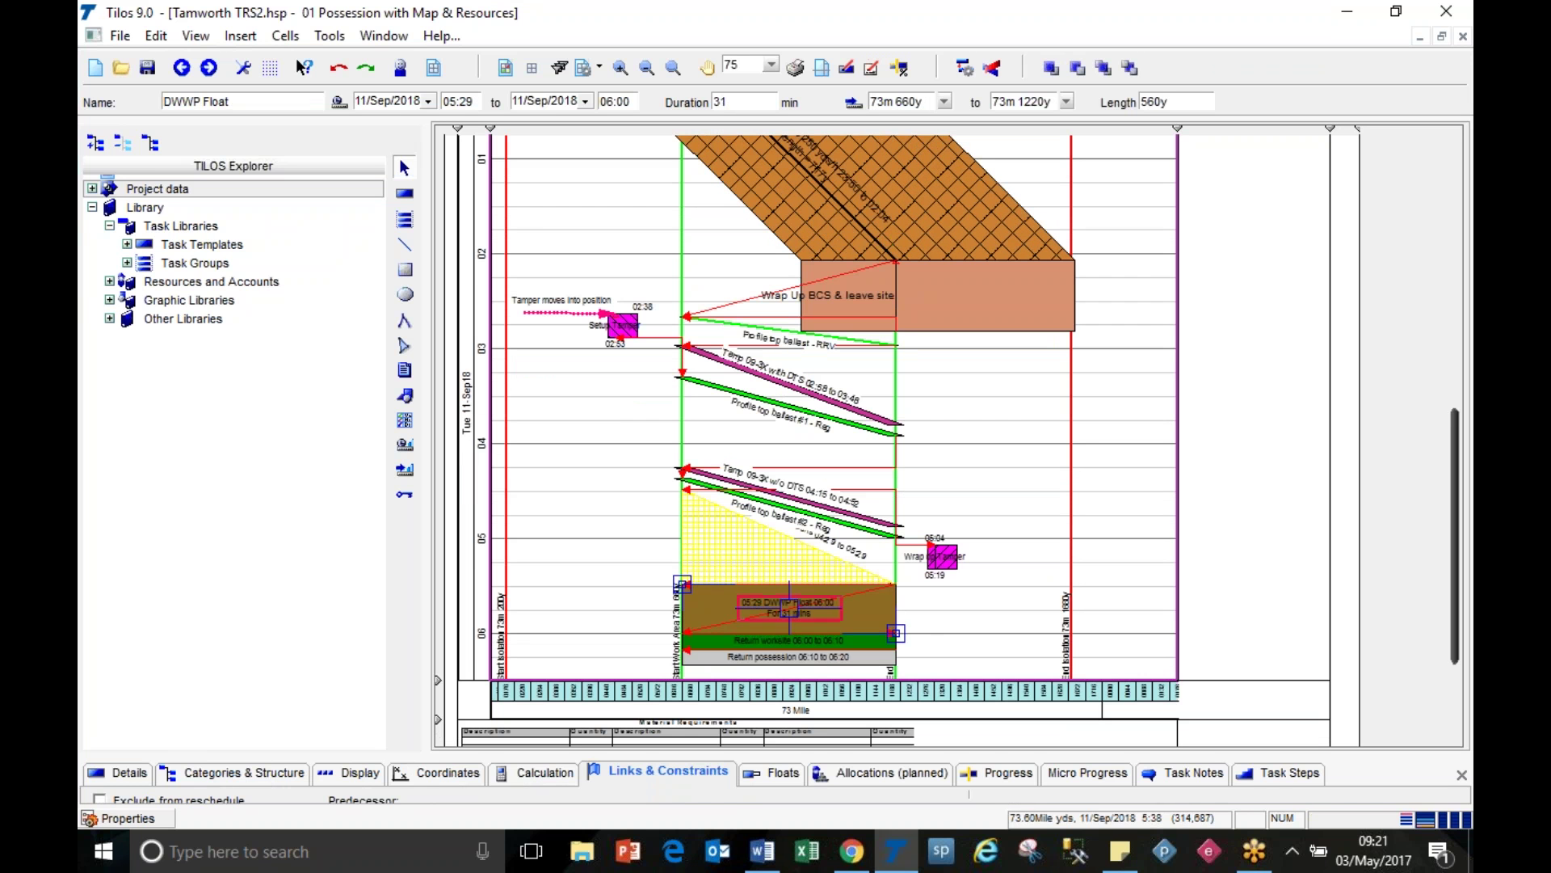
click(979, 614)
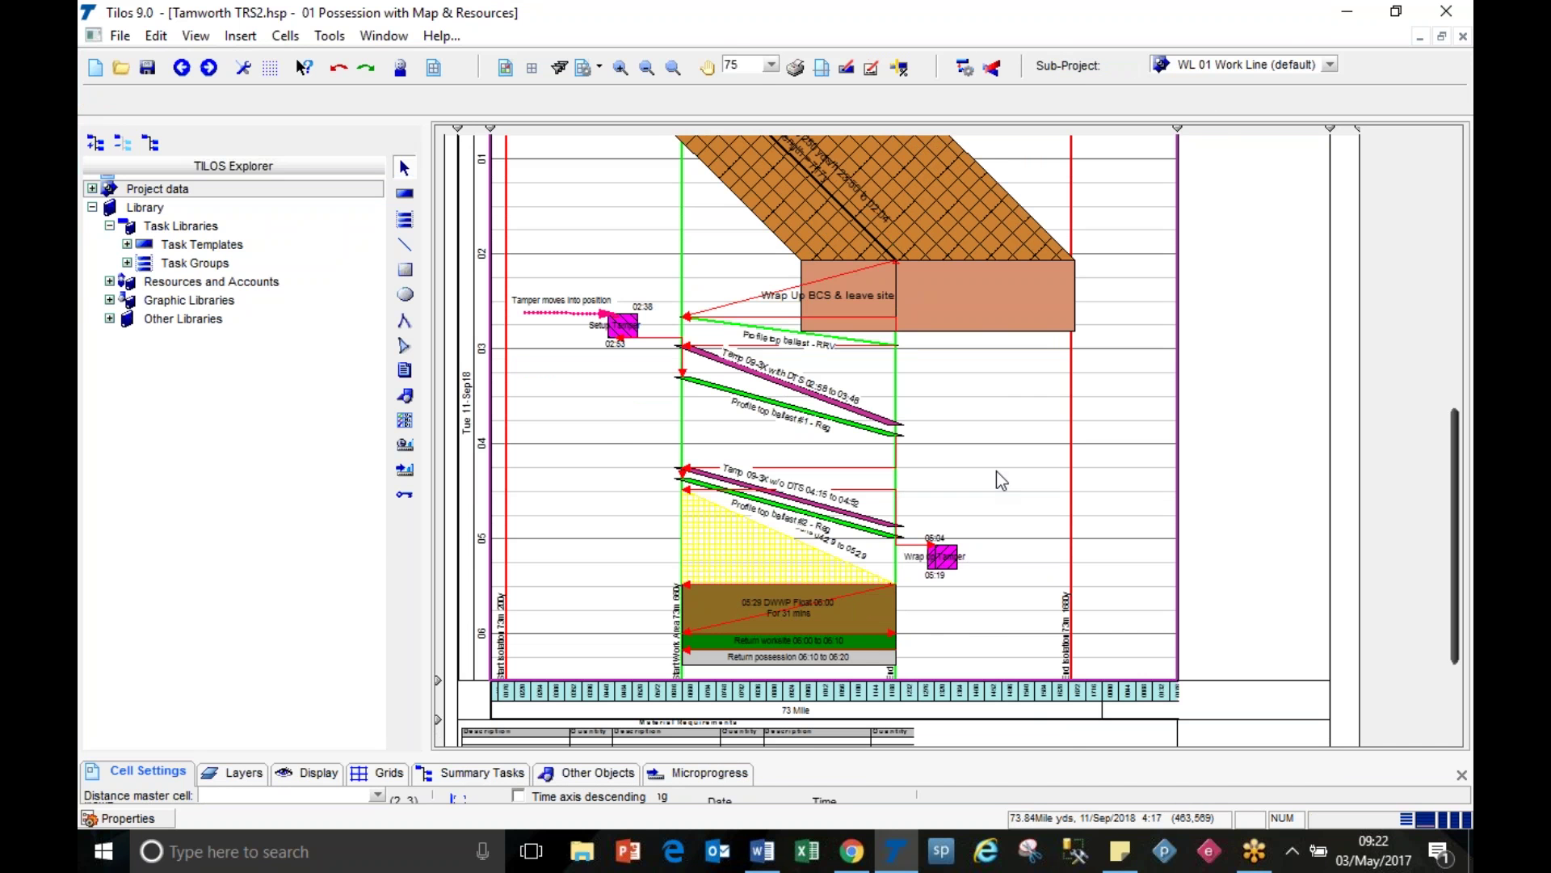
scroll(999, 463, up, 2)
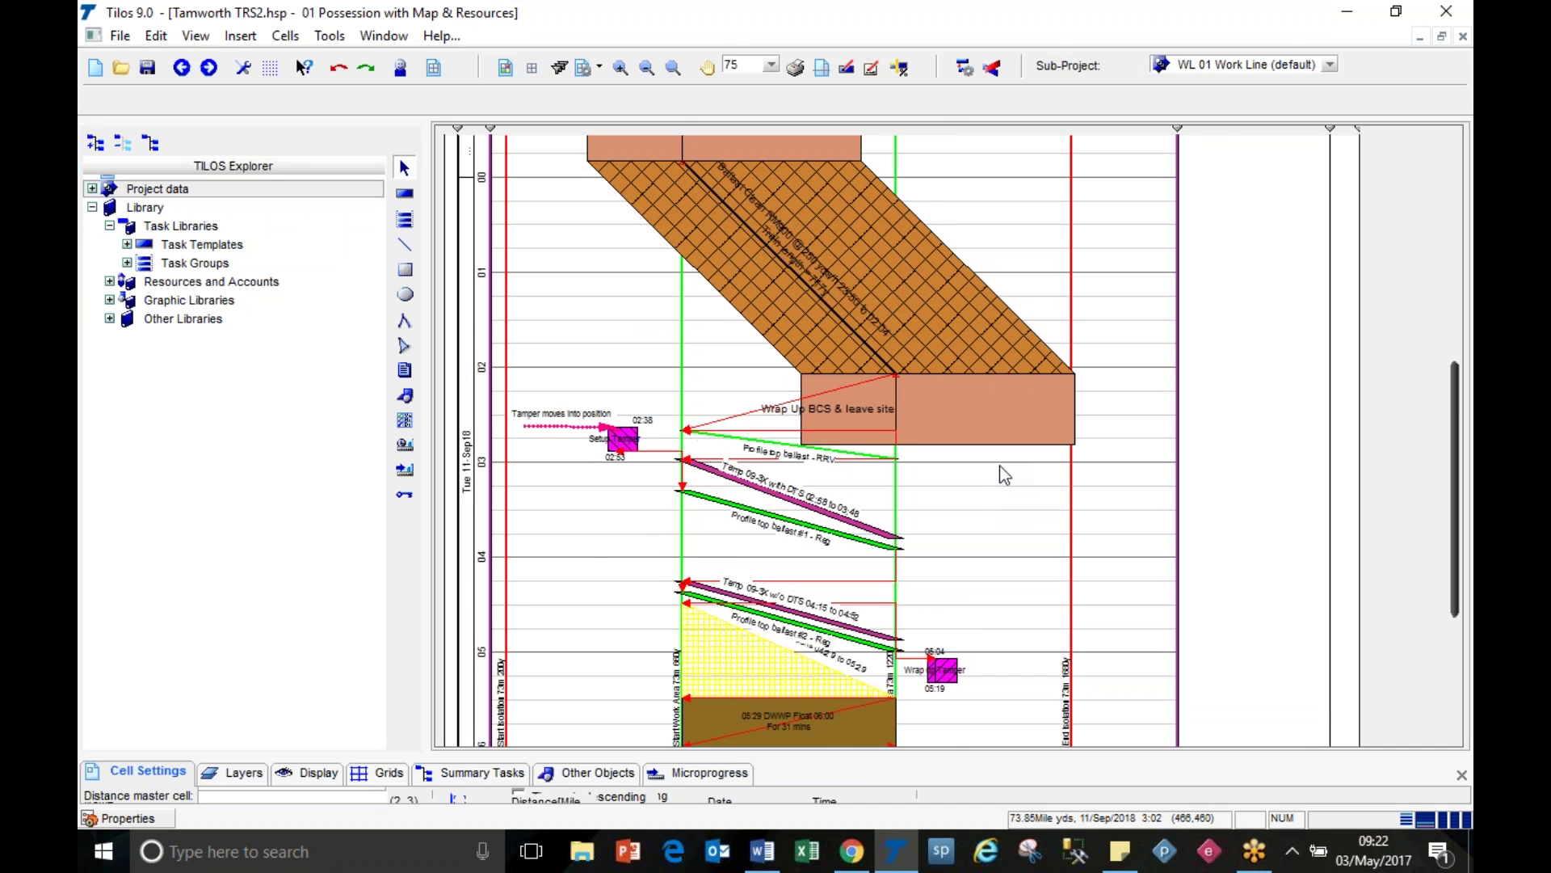
scroll(1000, 464, up, 2)
click(975, 381)
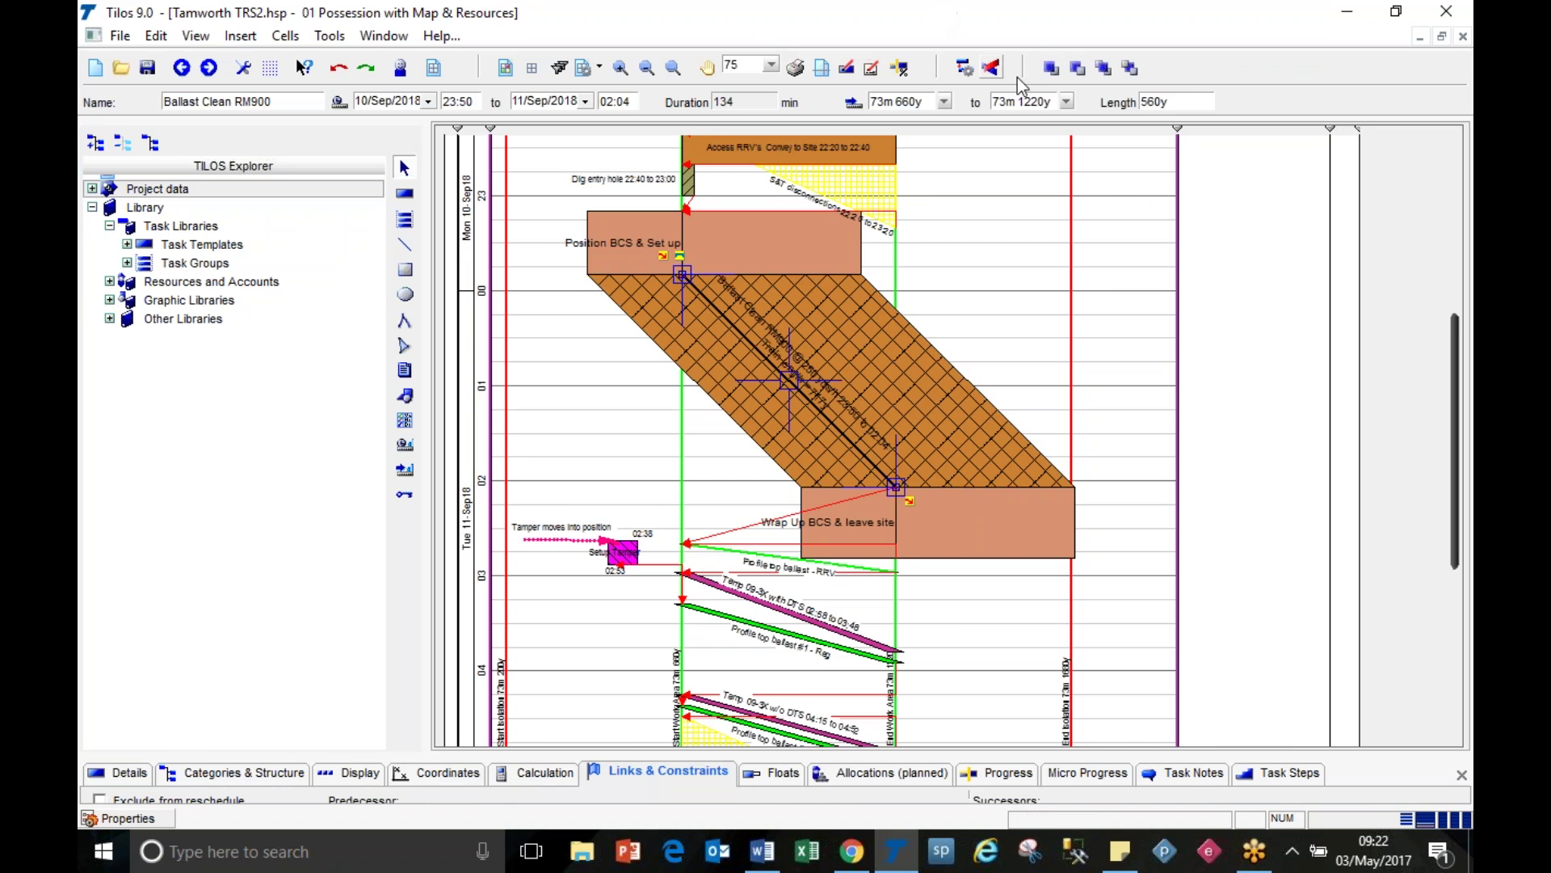
Step: Change the Ballast Clean RM900 length to 500y
click(1156, 103)
text(0)
key(Return)
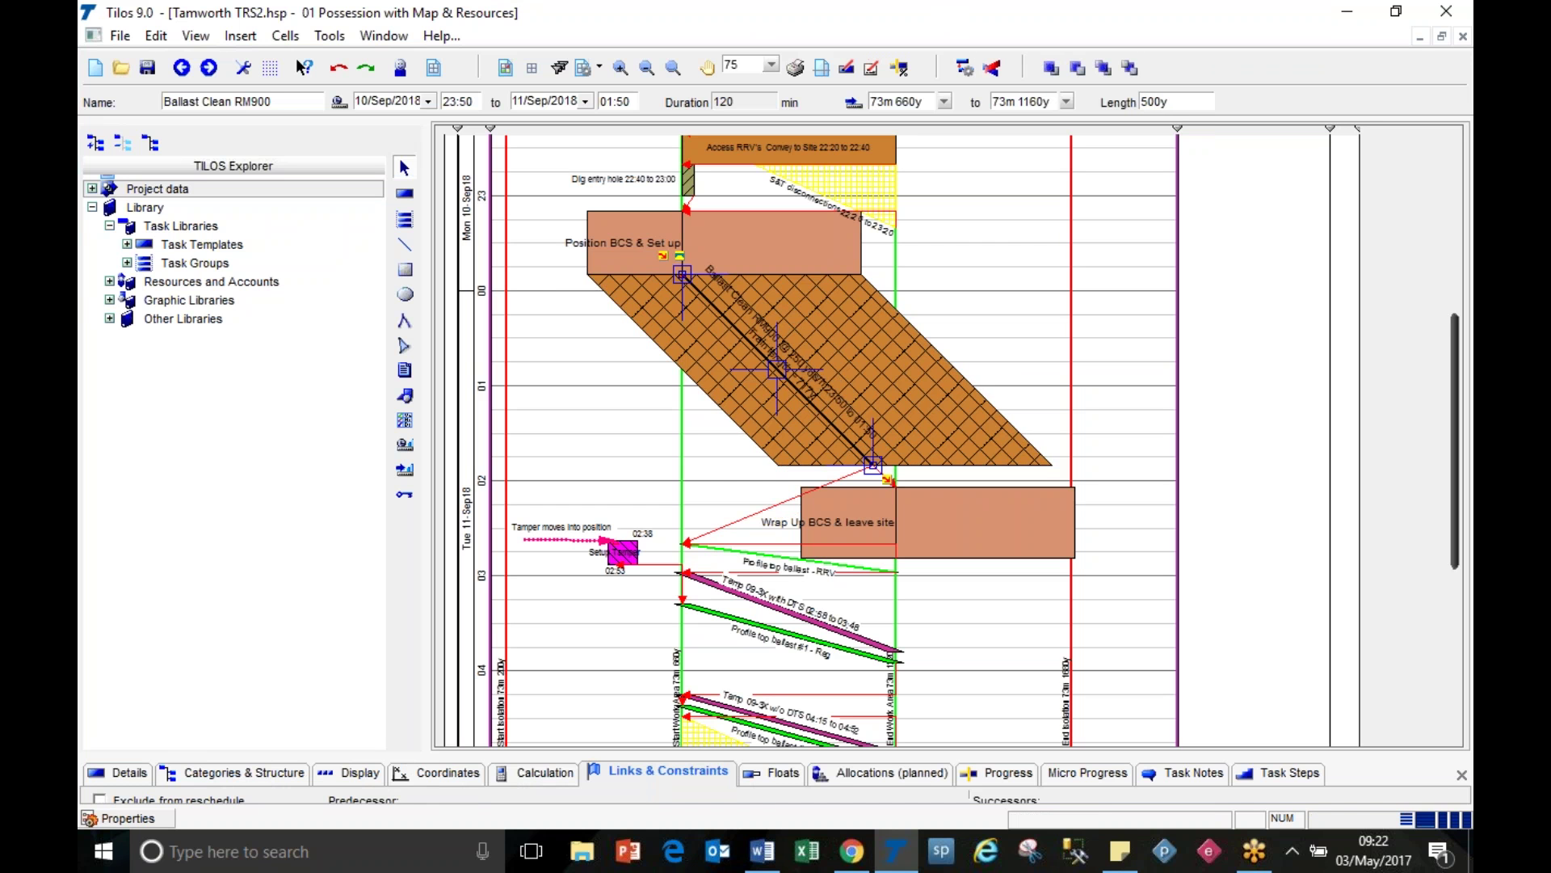
Step: Set the Ballast Clean to Profile top ballast link to synchronize Start and End distance
click(790, 499)
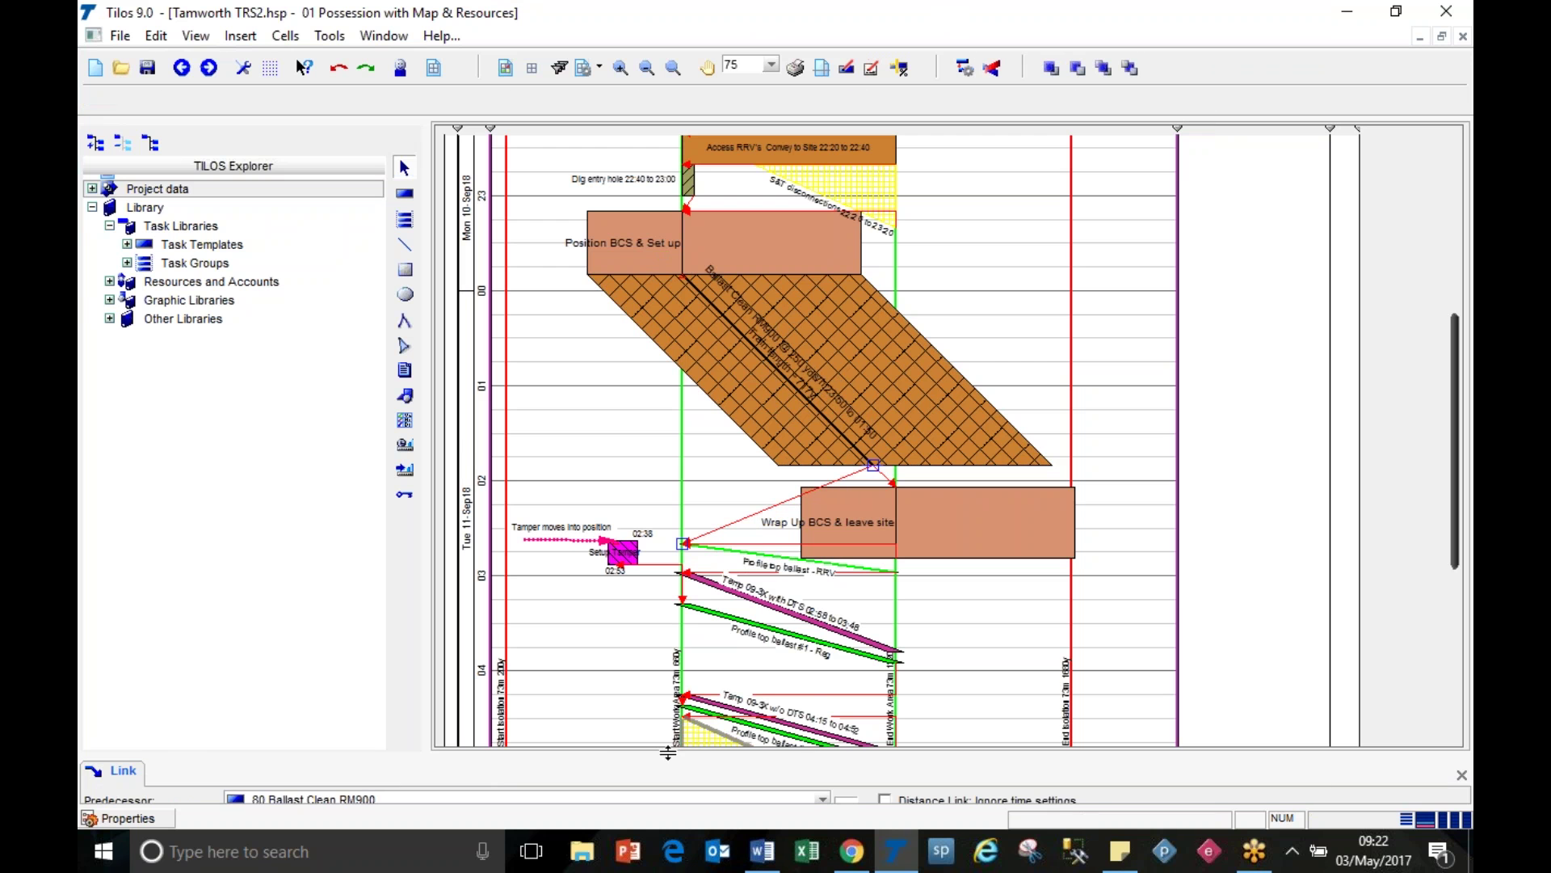
drag(667, 751, 657, 606)
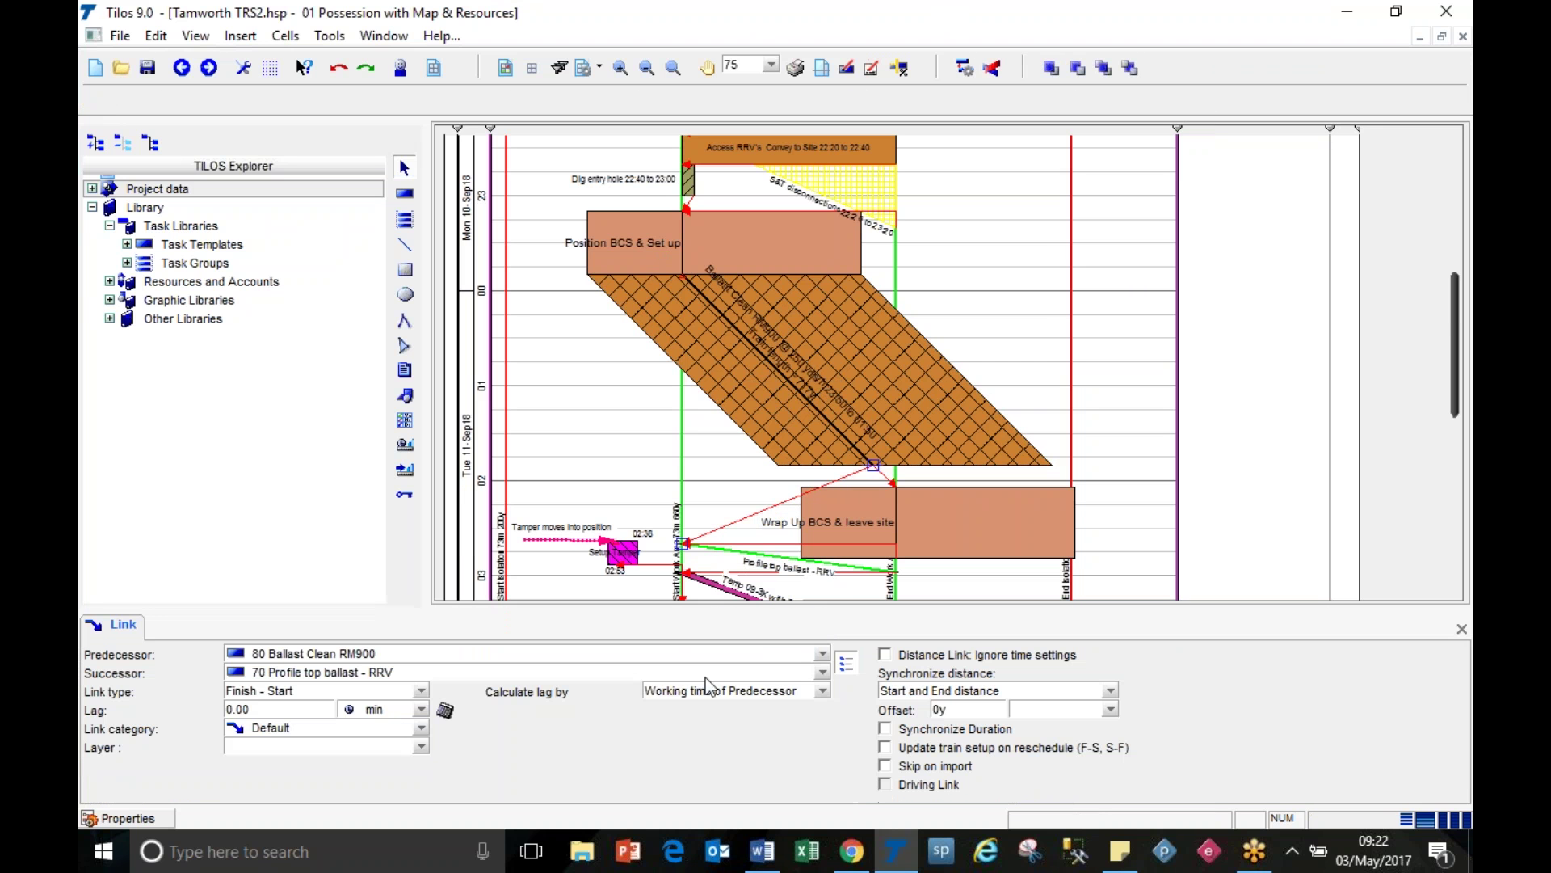
click(1112, 691)
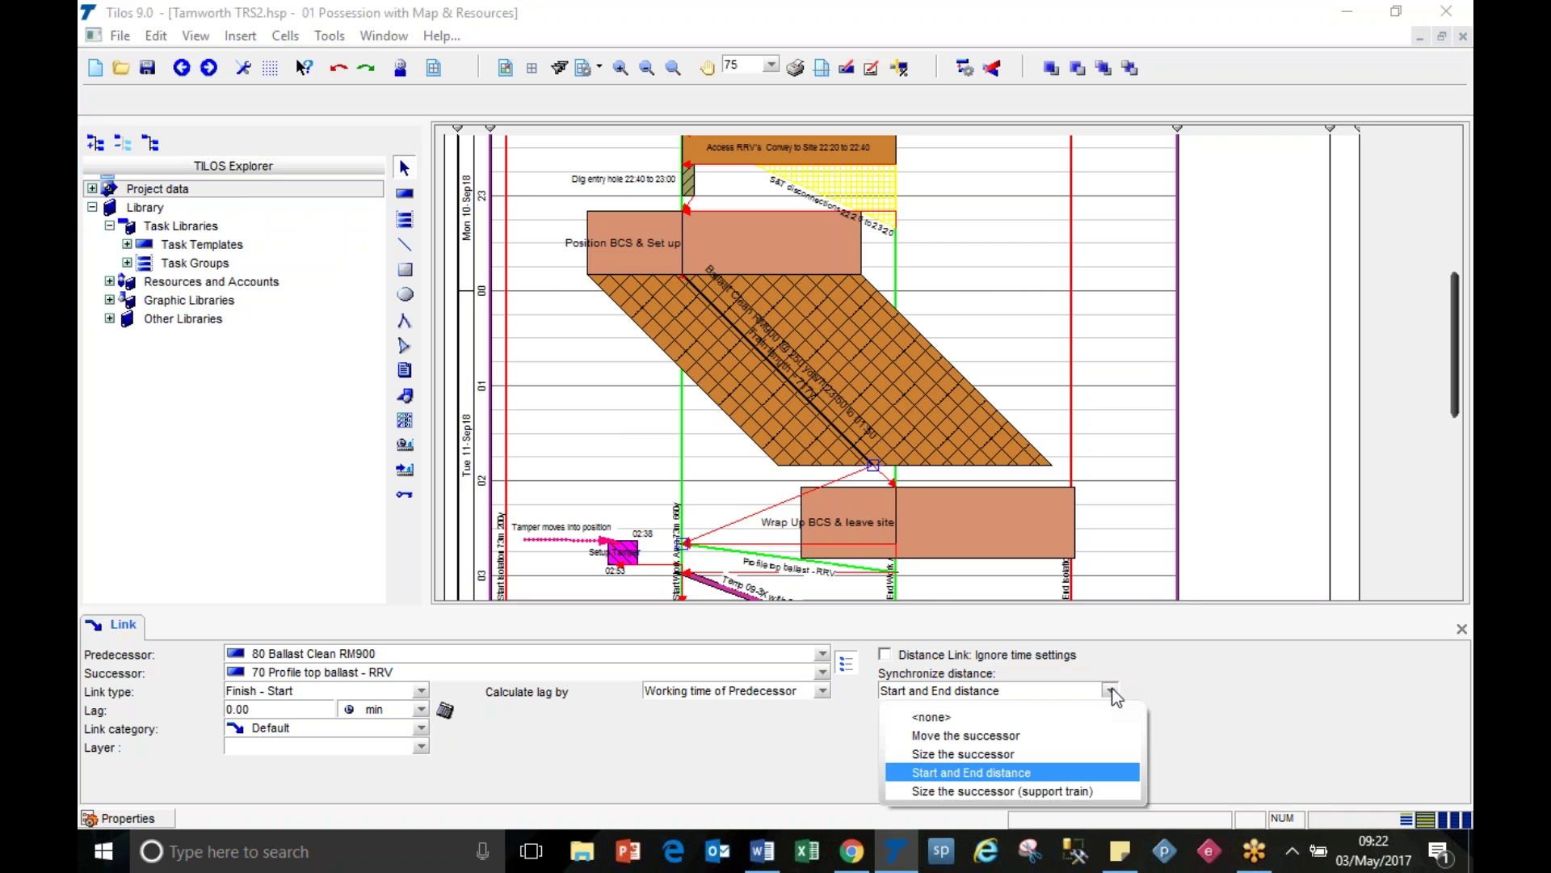
click(1112, 692)
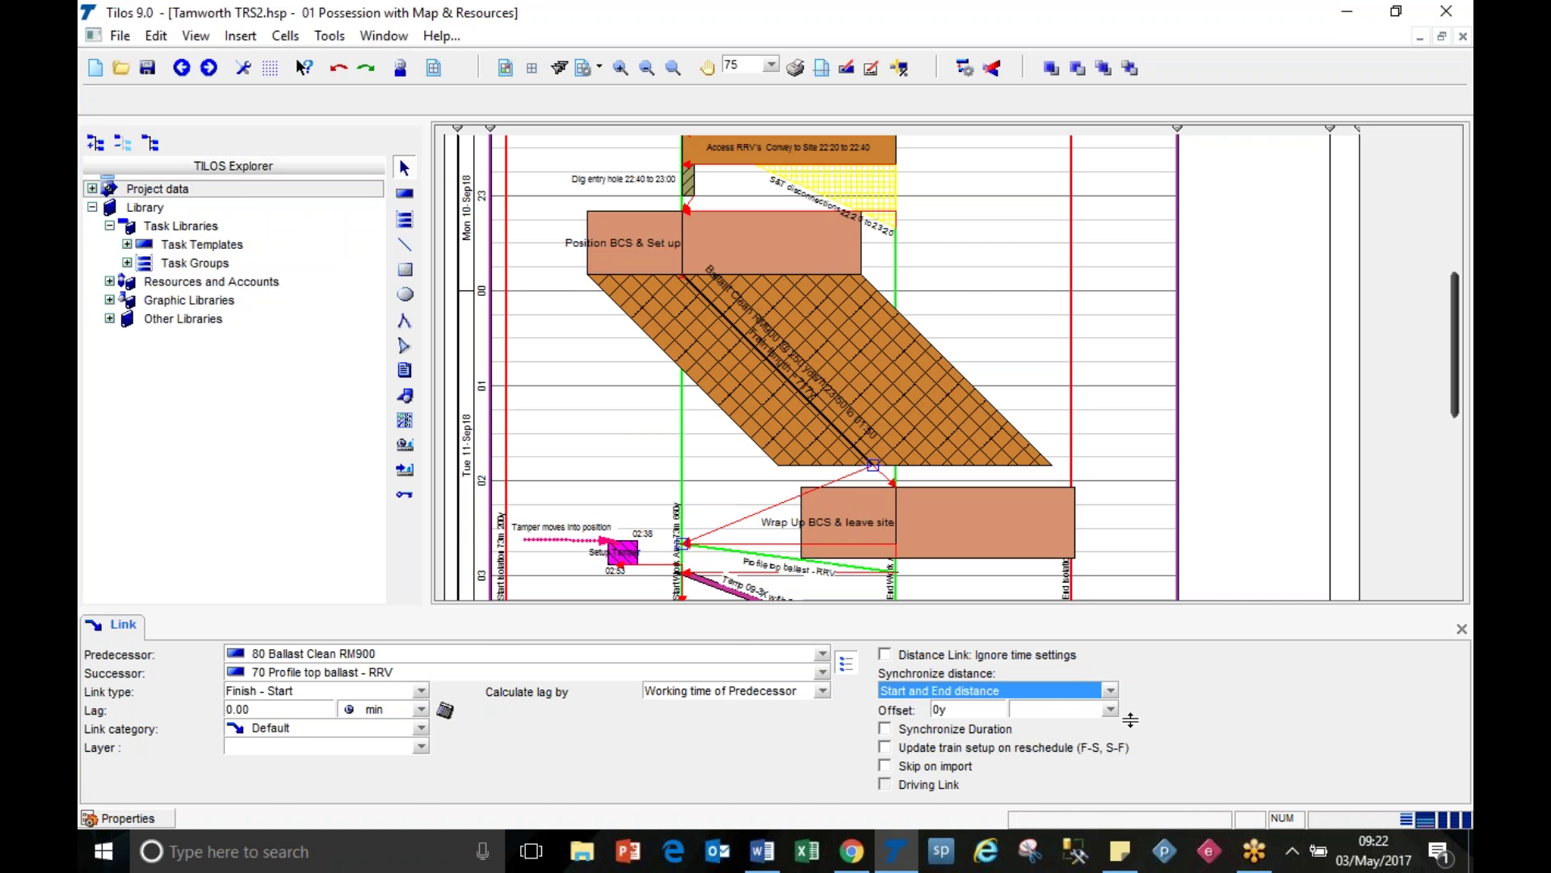
drag(1130, 719, 1131, 724)
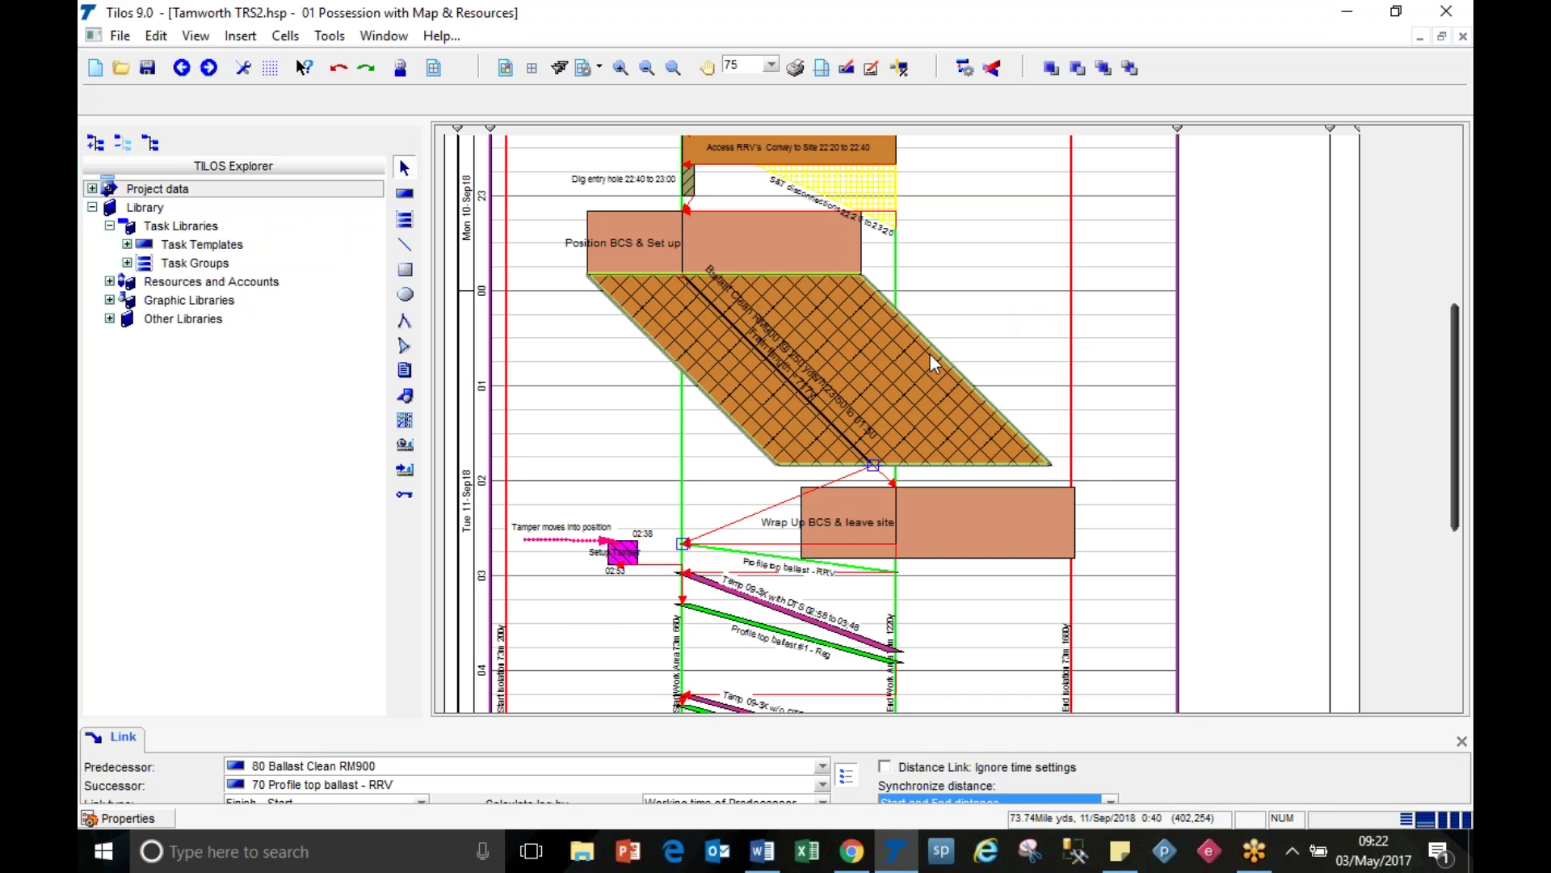
click(969, 72)
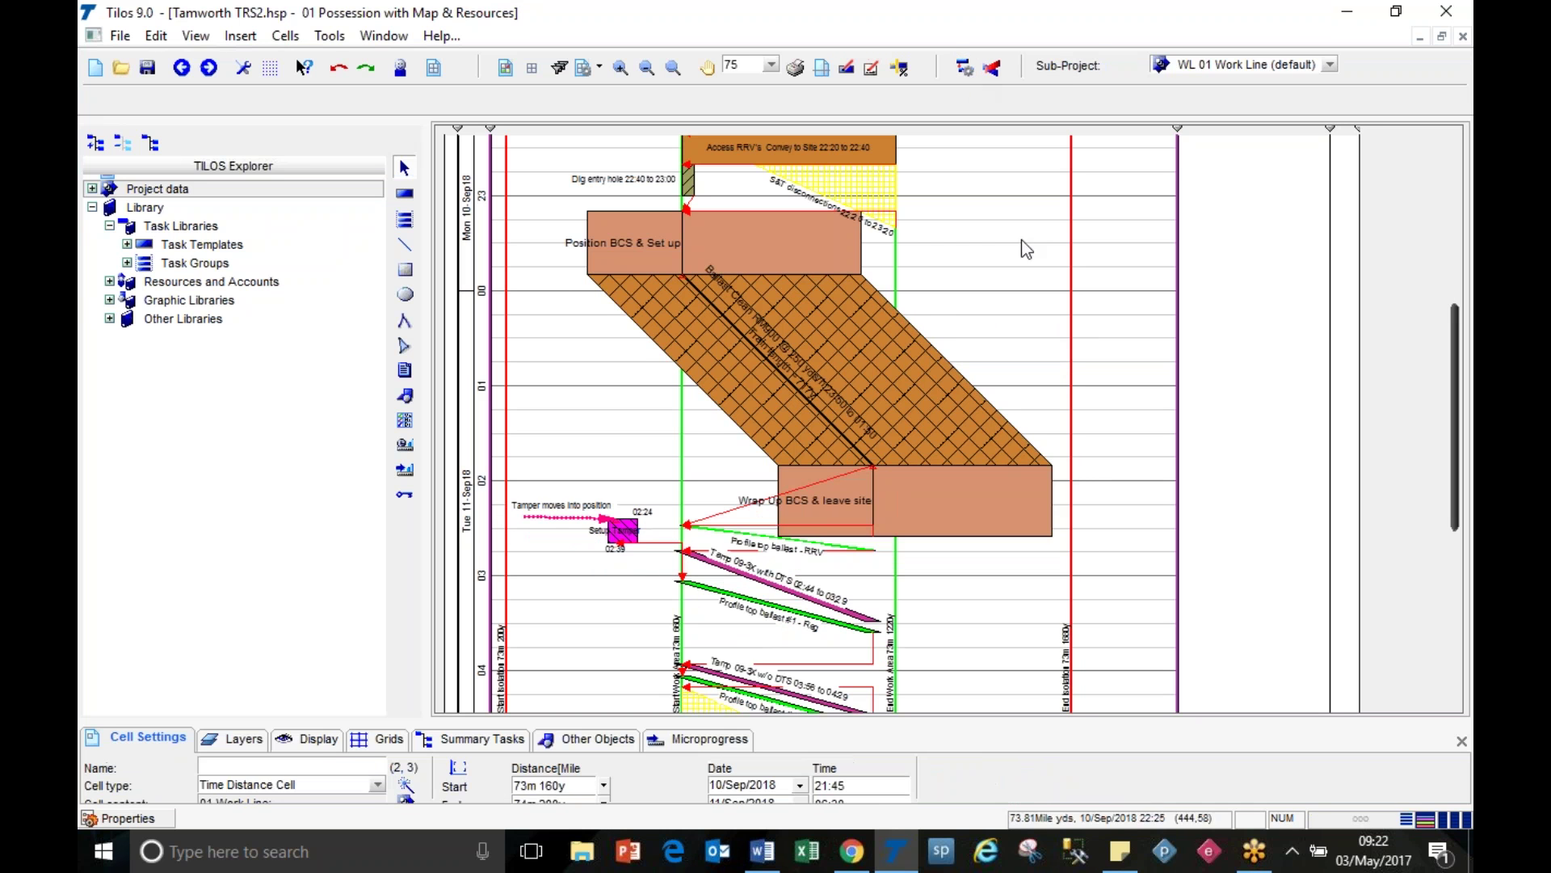
drag(1454, 388, 1449, 452)
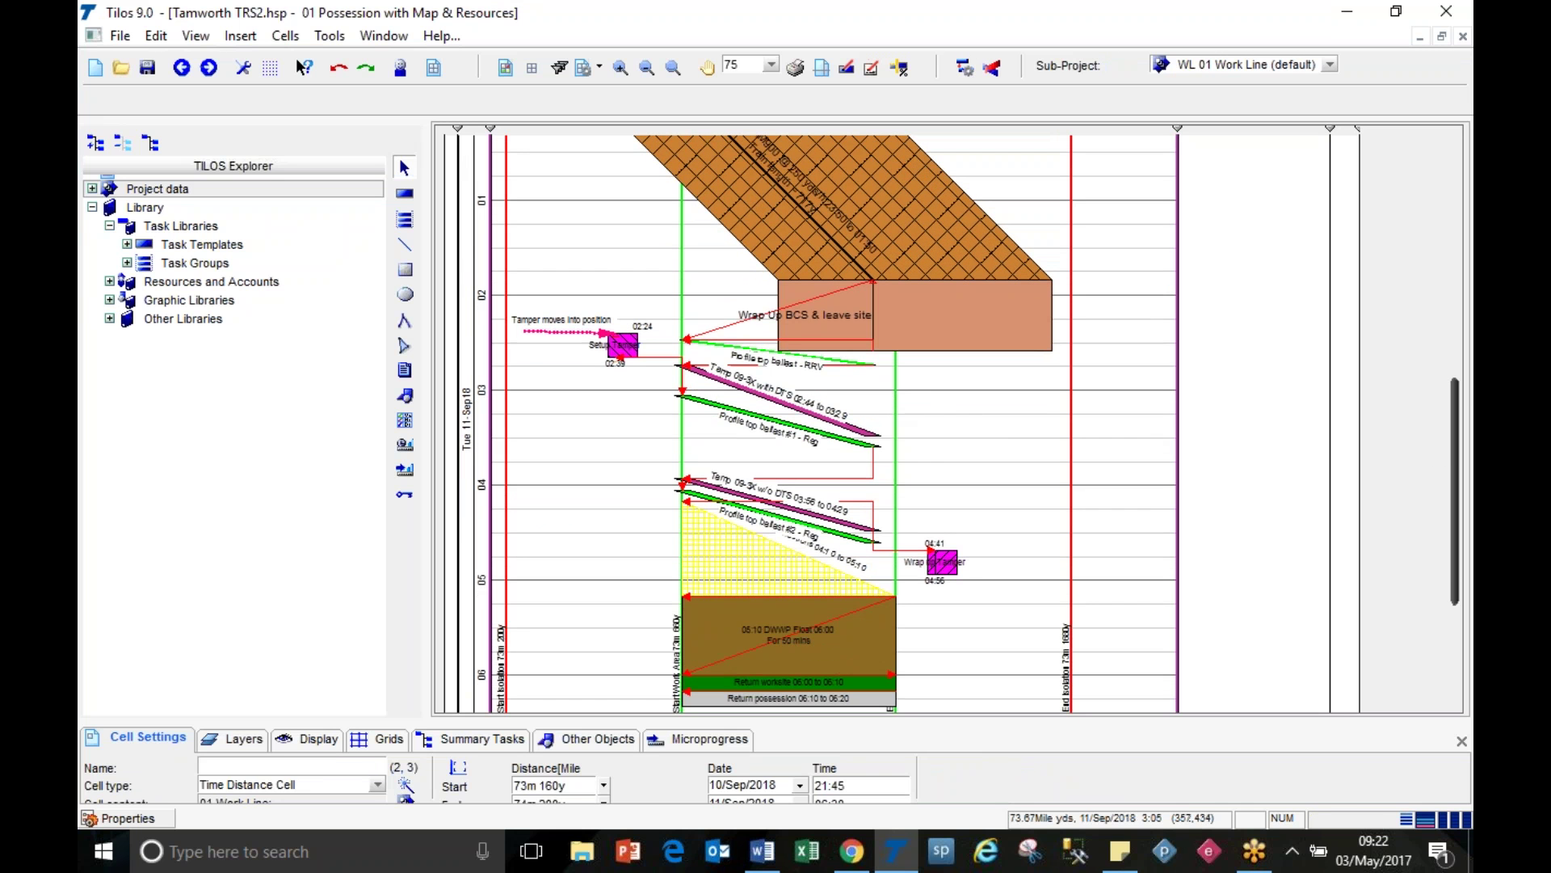
click(880, 435)
Step: Lengthen Ballast Clean RM900 to 620y, ending 02:18 at 1280y
click(1007, 237)
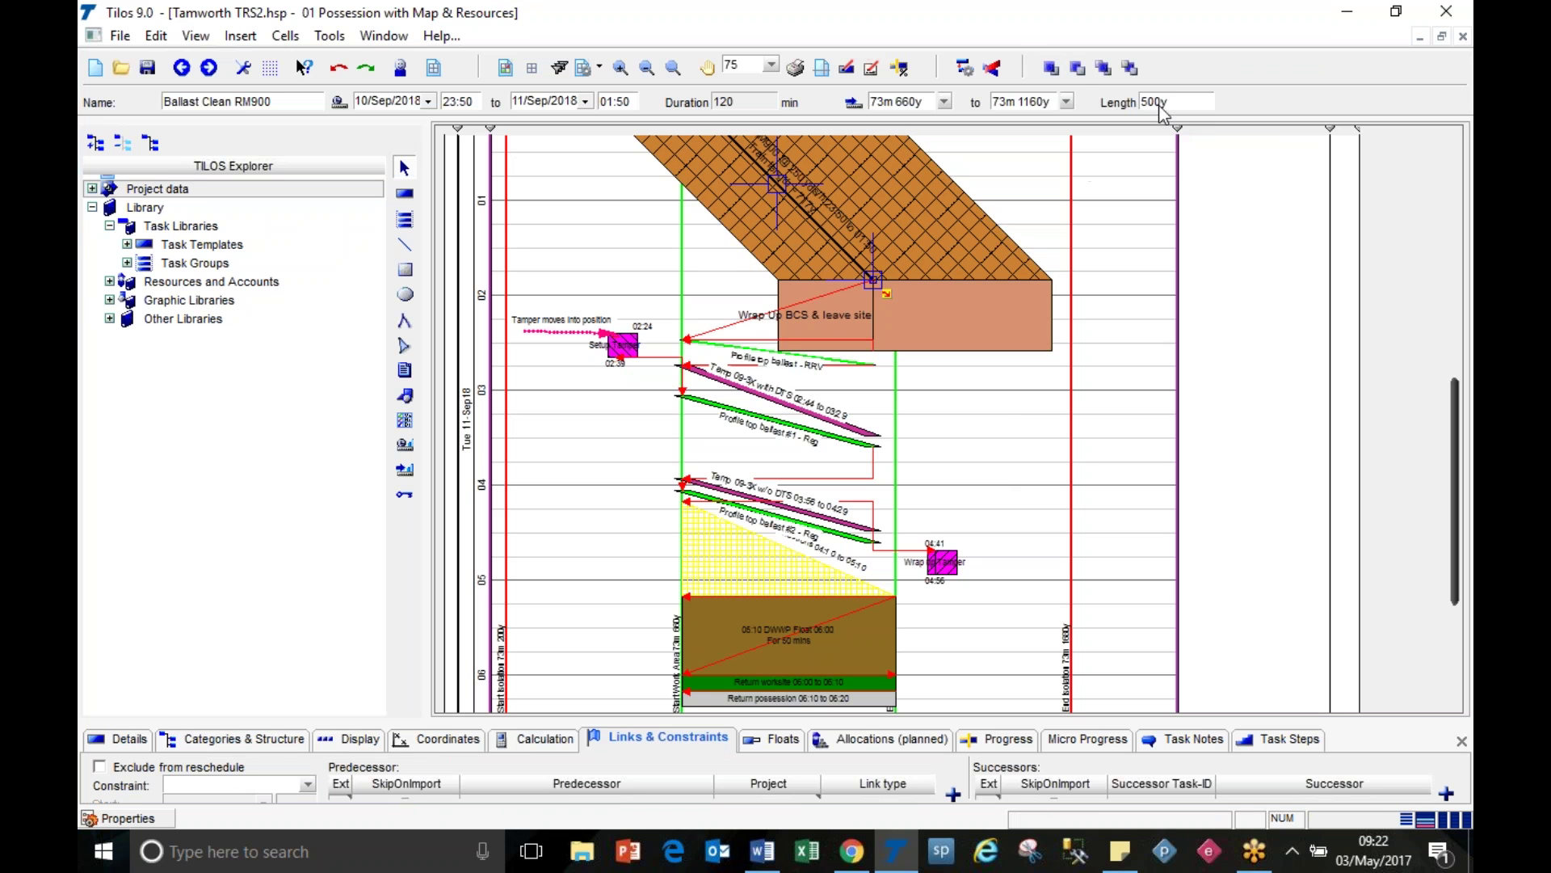
drag(1158, 101, 1144, 102)
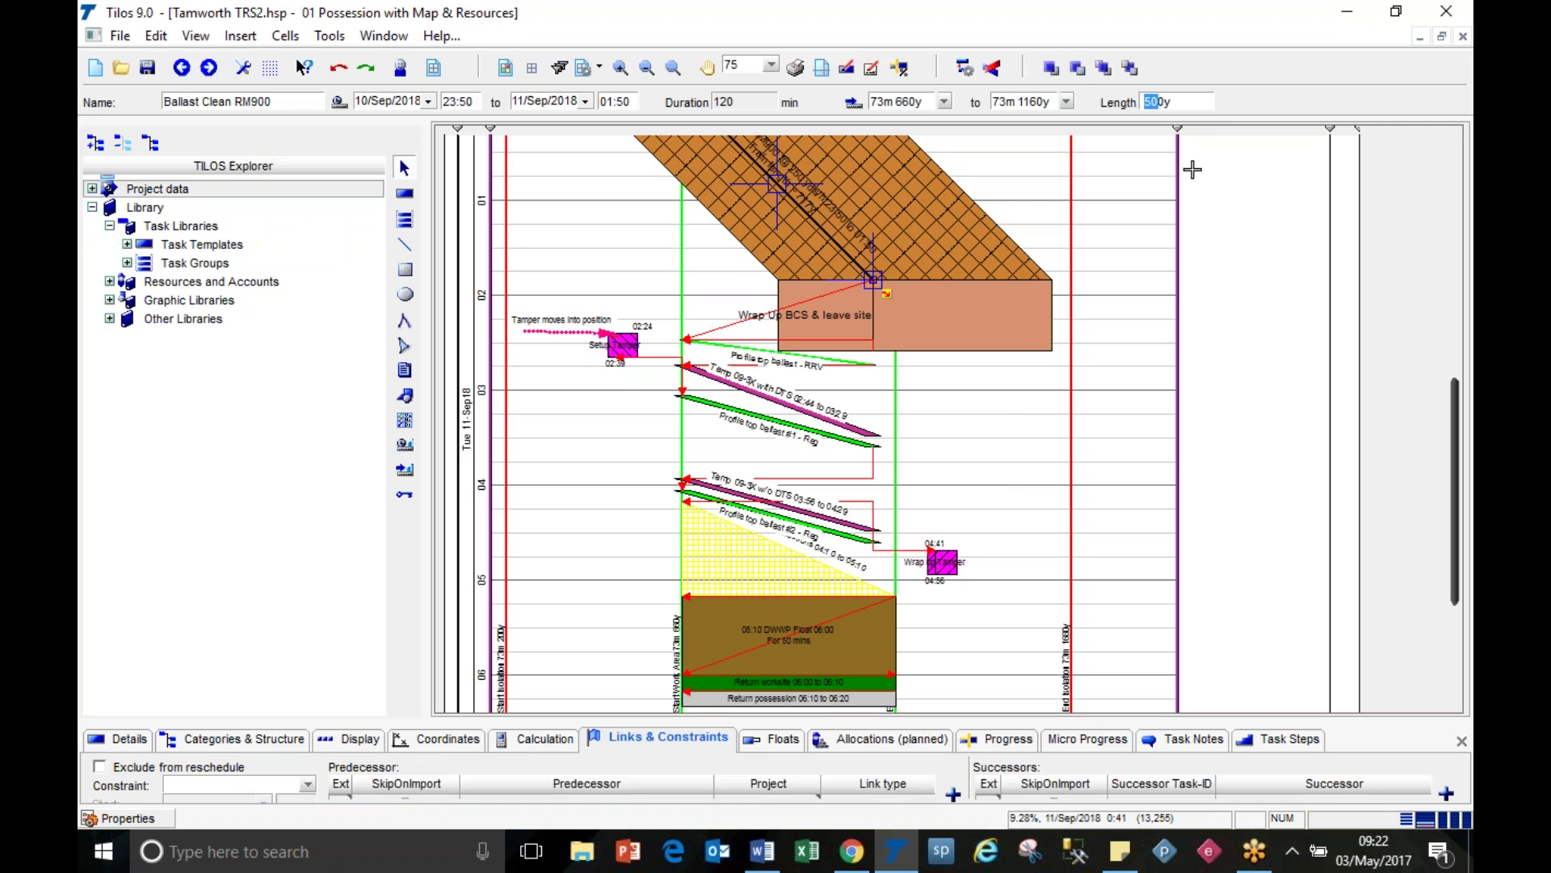
text(62)
drag(886, 293, 932, 336)
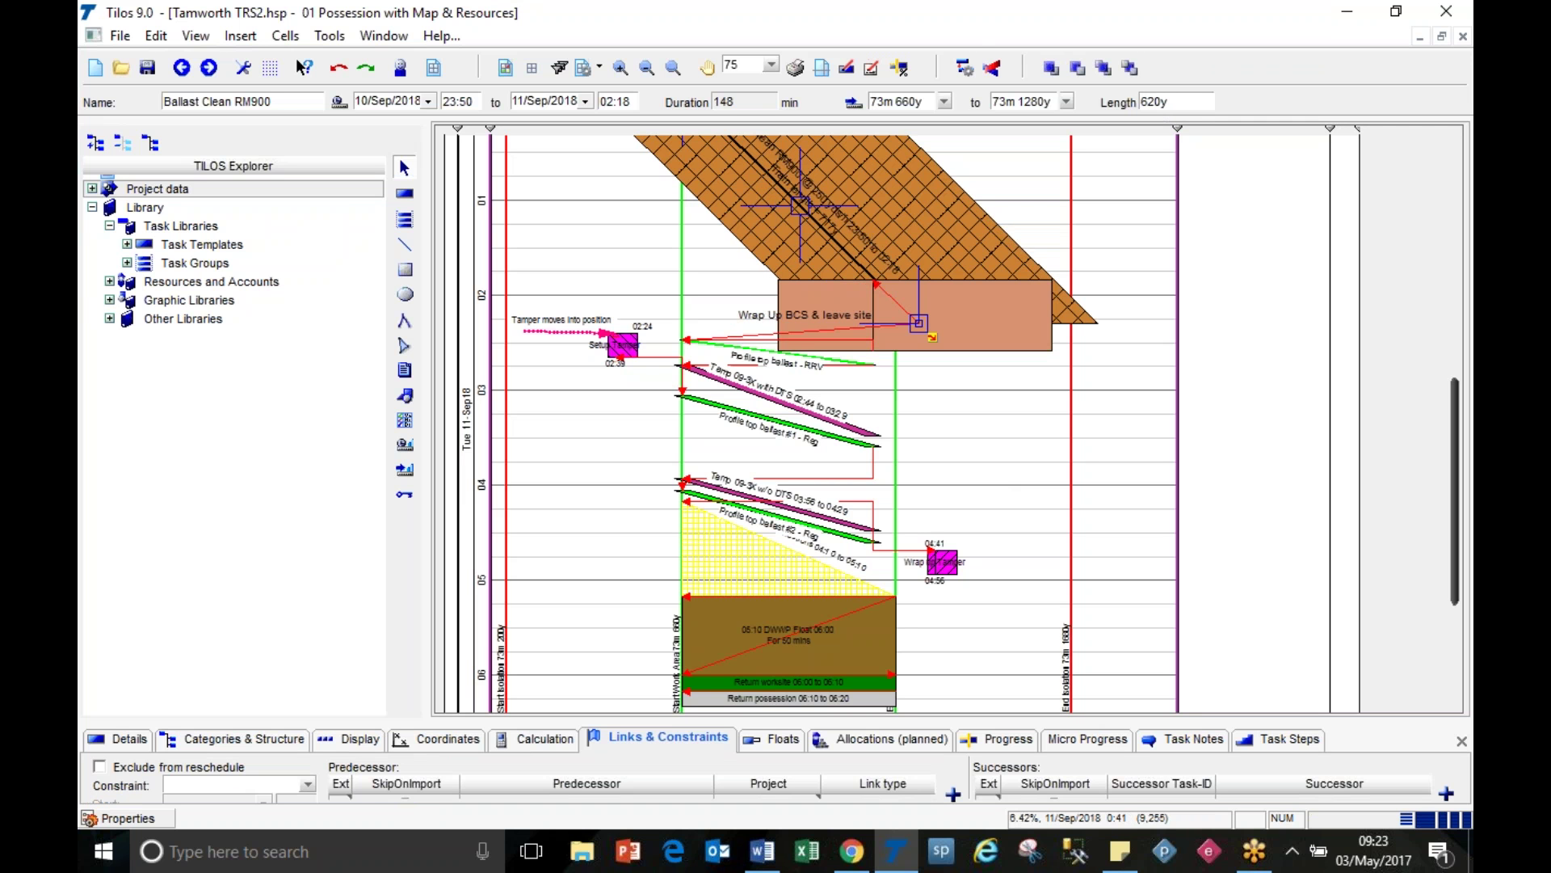
Step: Reschedule the plan, note the DWWP Float minimal-duration underrun warning and close the report
click(965, 71)
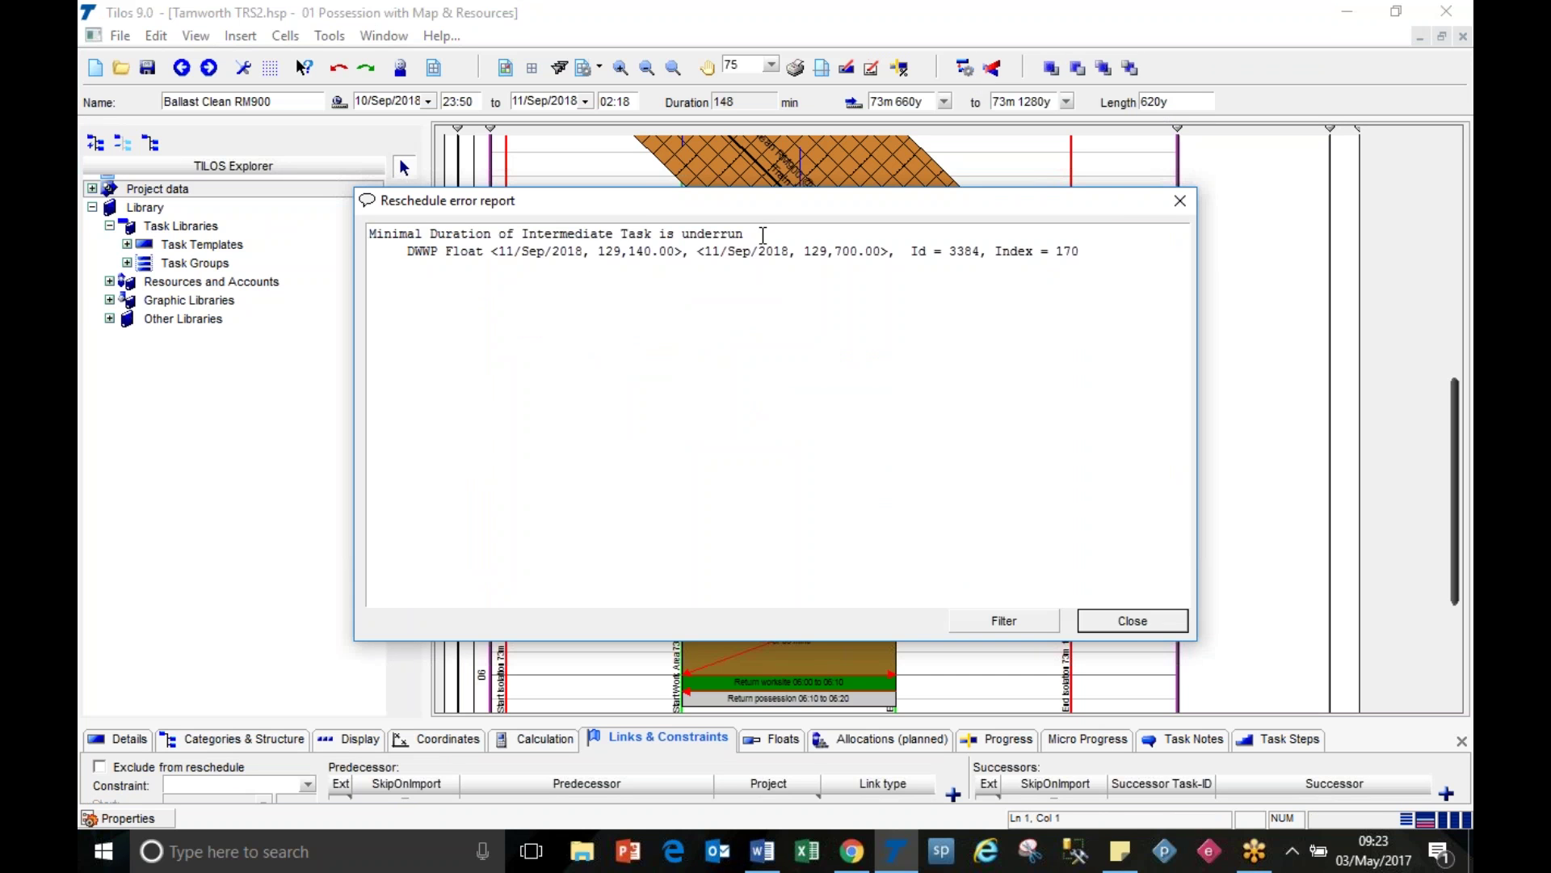
drag(763, 235, 367, 234)
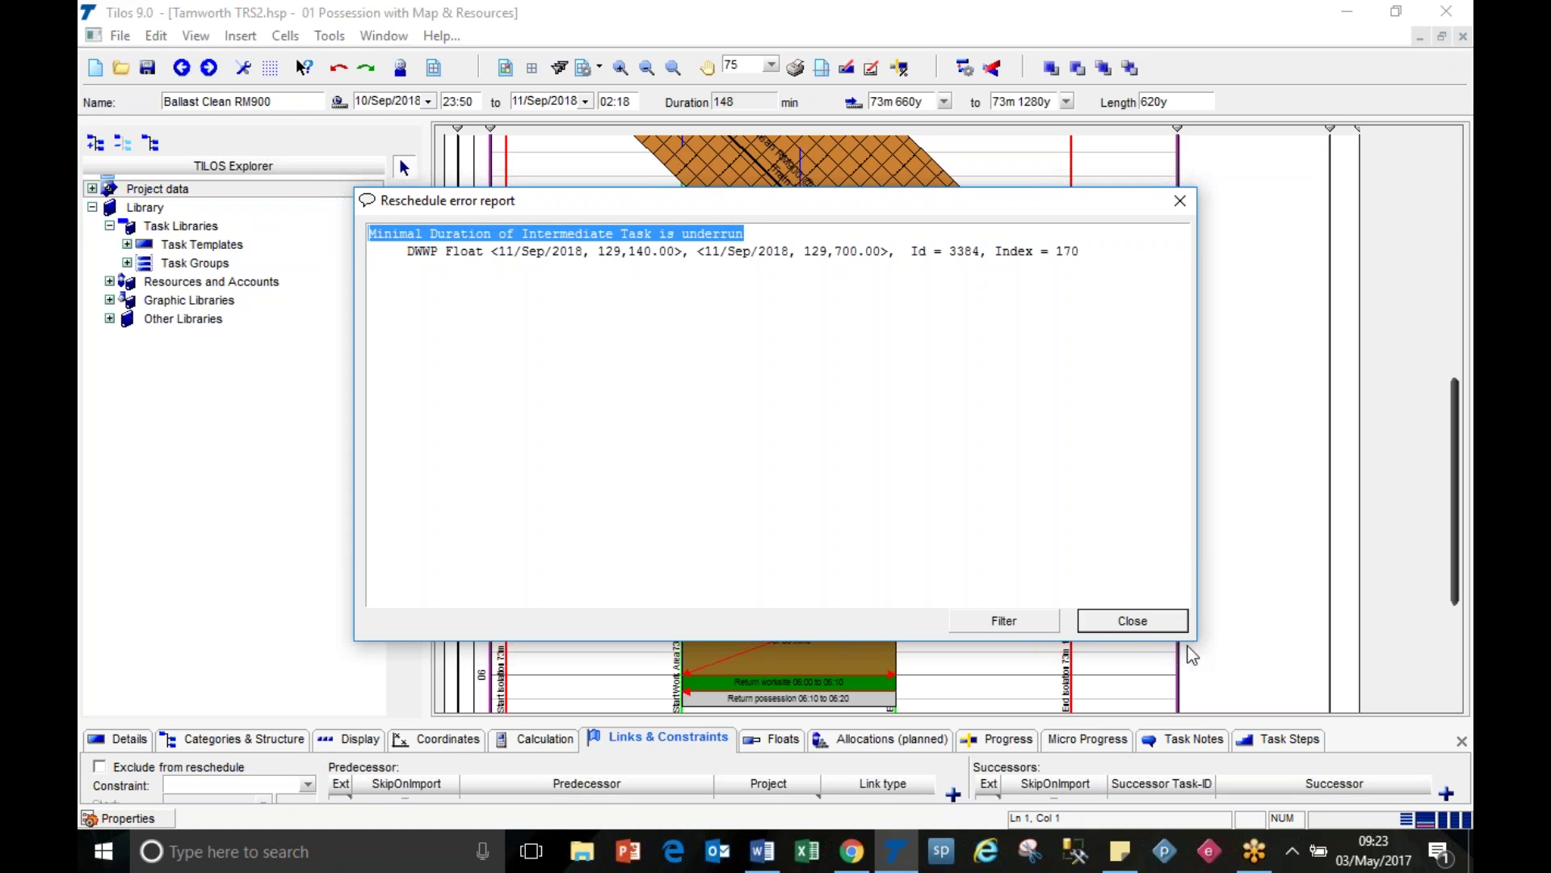
click(1133, 626)
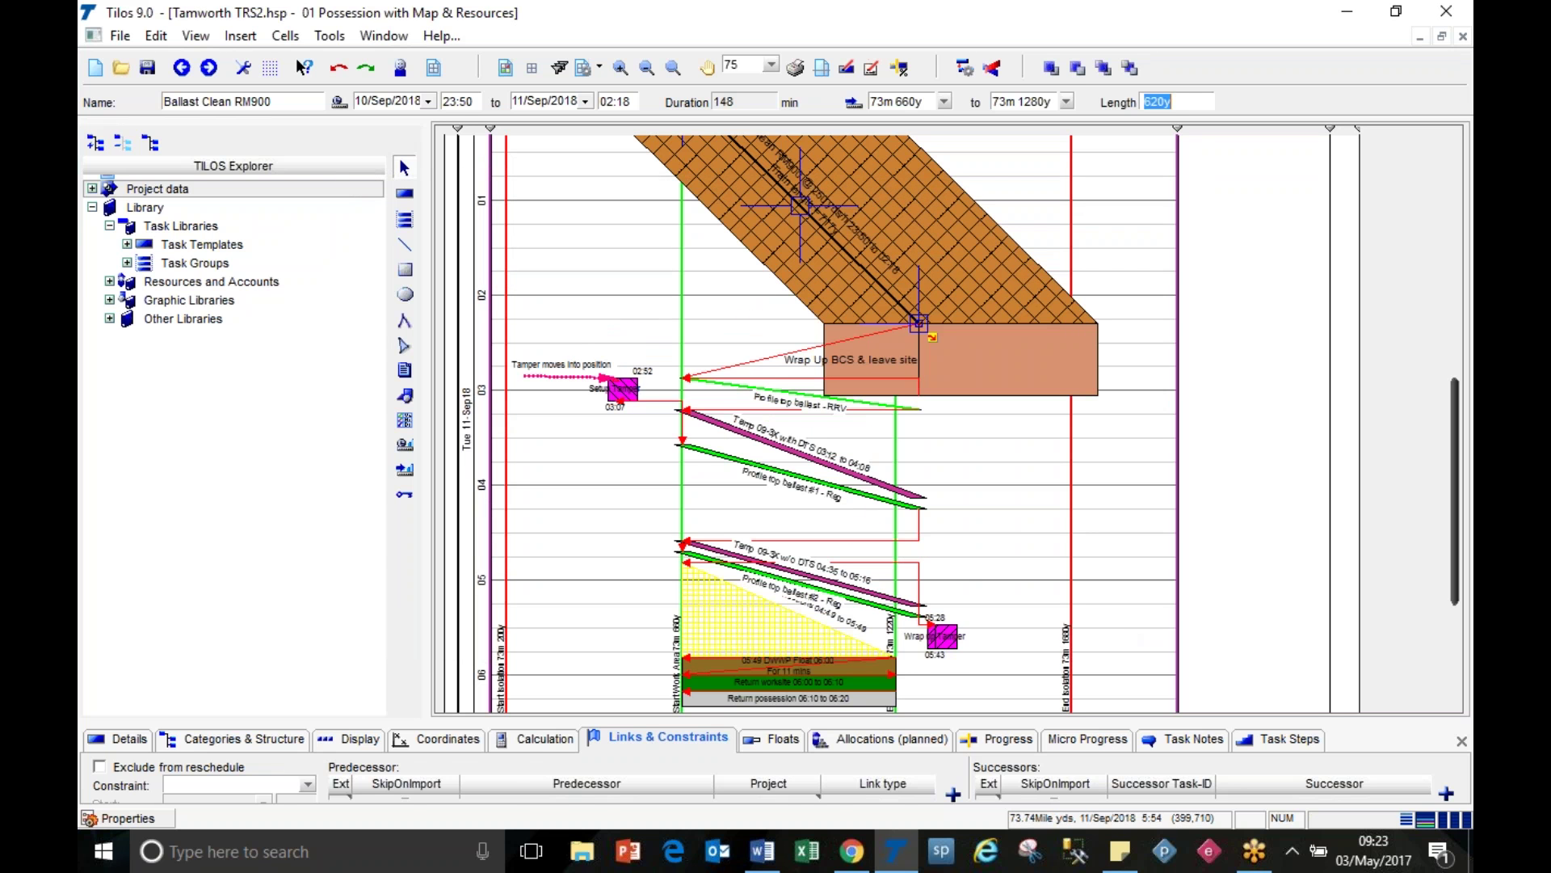
key(Escape)
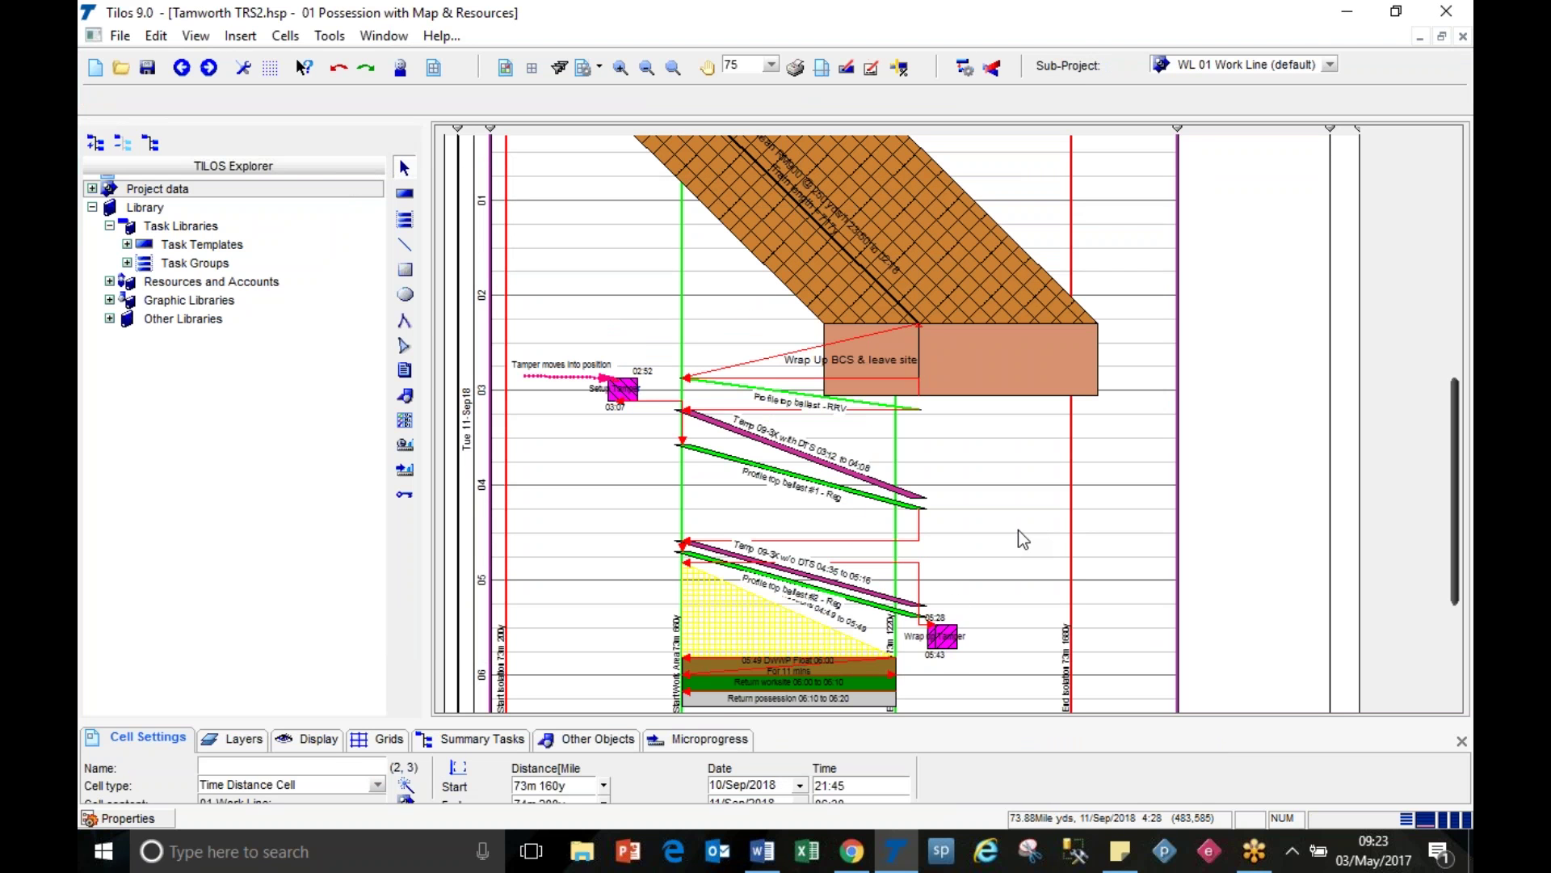
scroll(1036, 535, up, 10)
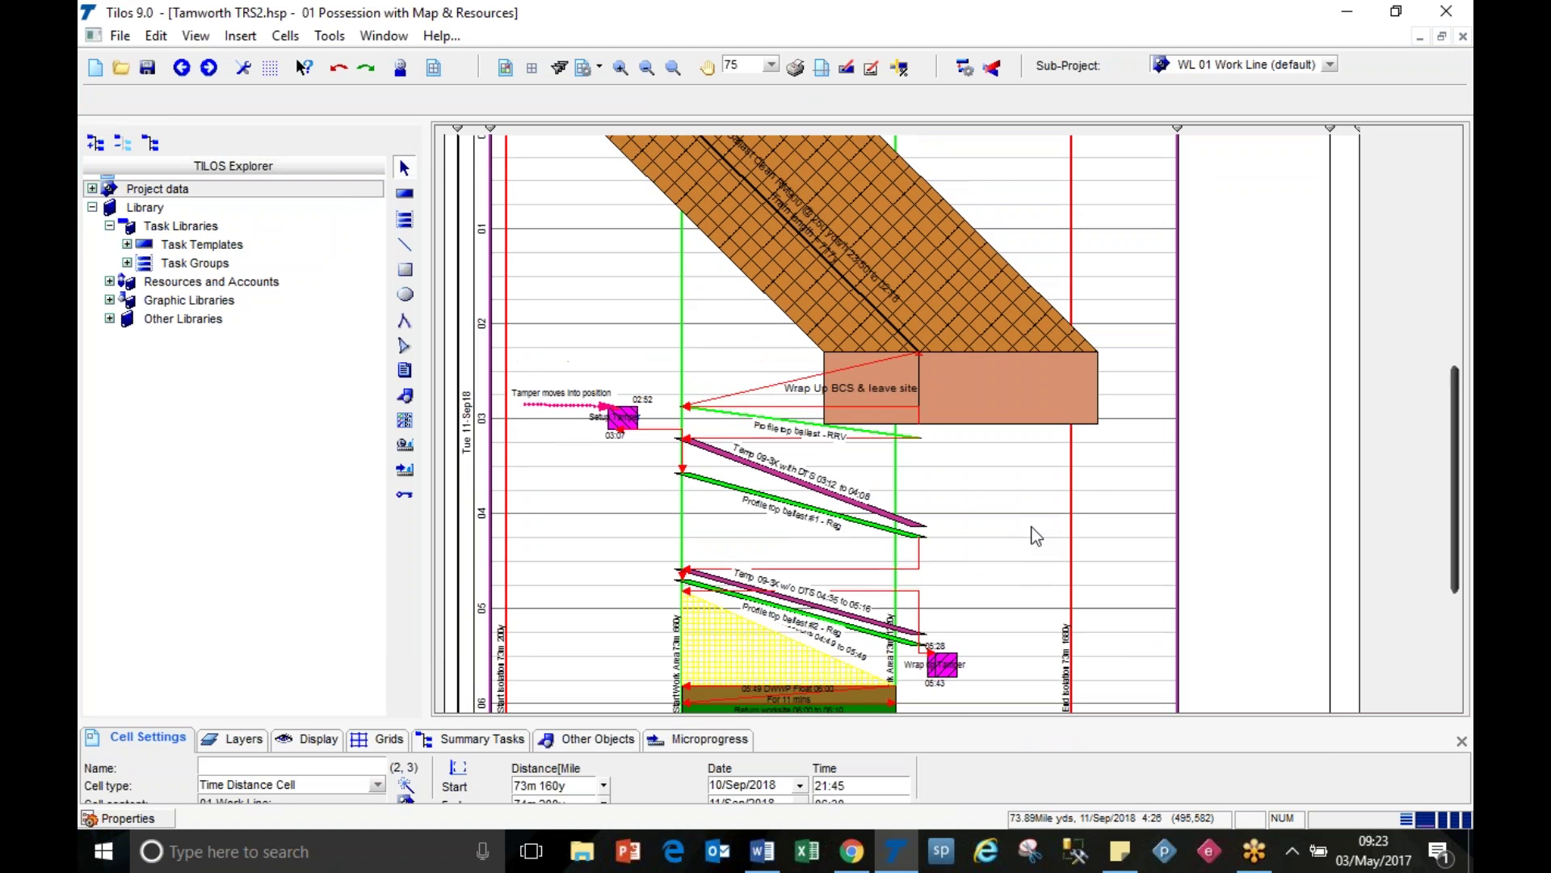